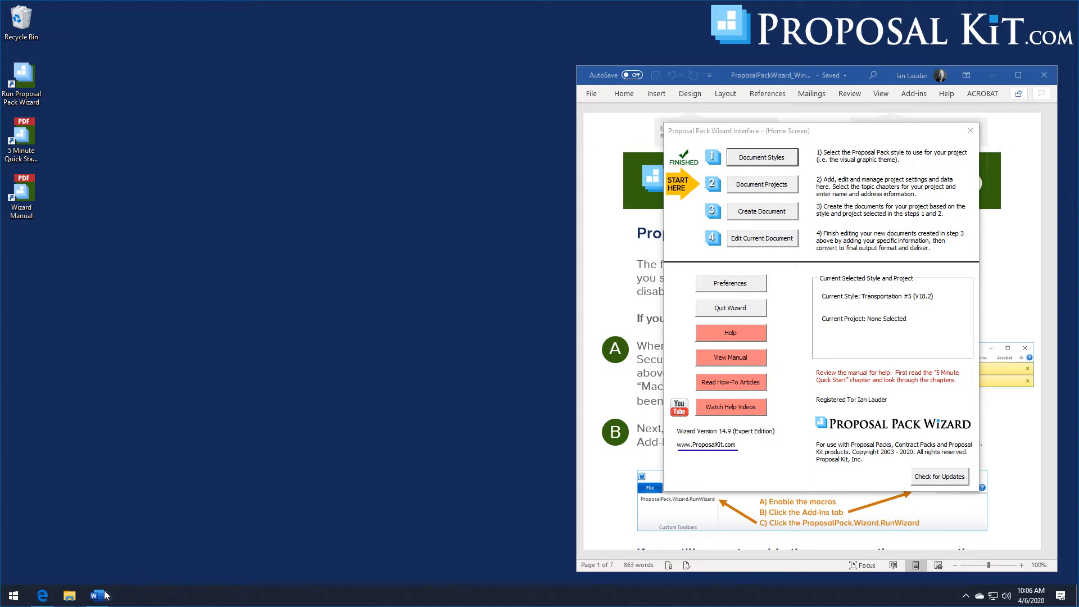
# Switch to the Edge browser and review the Proposal Pack purchase options and the list of design categories
pyautogui.click(42, 596)
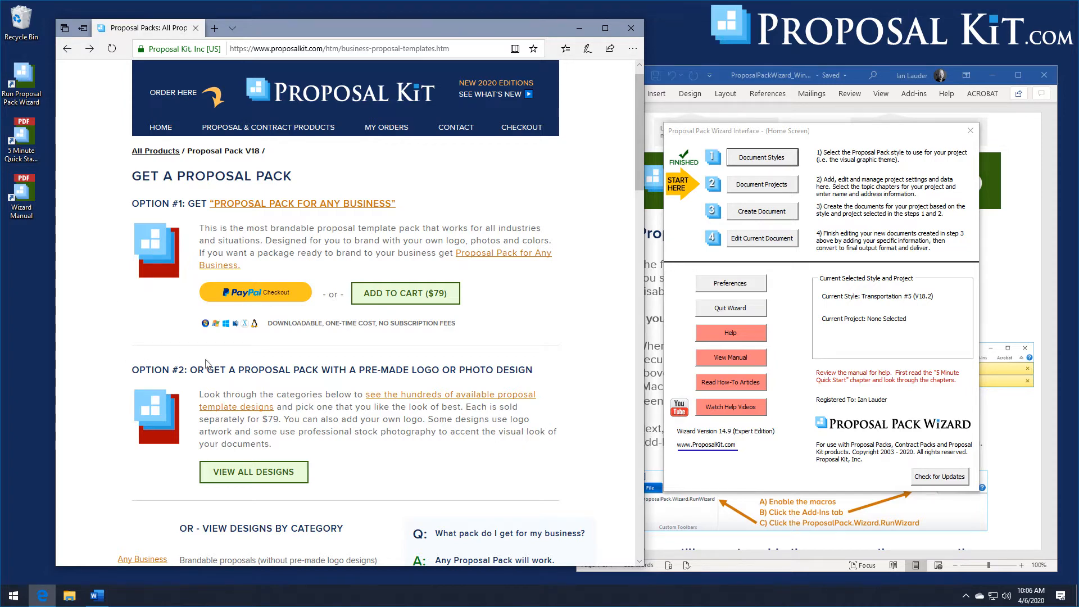
pyautogui.scroll(-1, 270, 358)
pyautogui.scroll(-2, 271, 358)
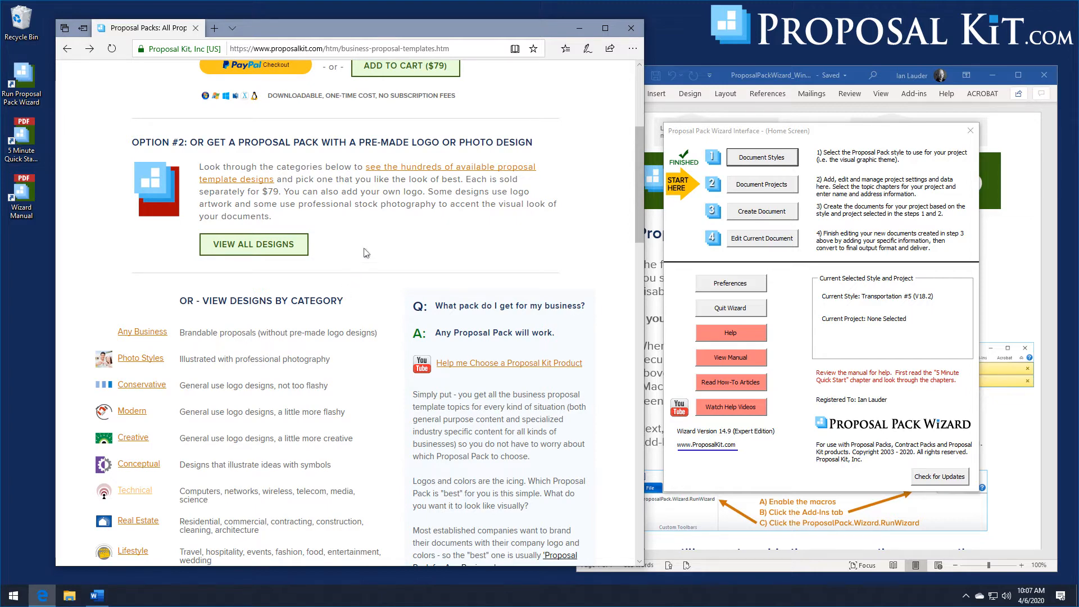
pyautogui.scroll(-1, 277, 117)
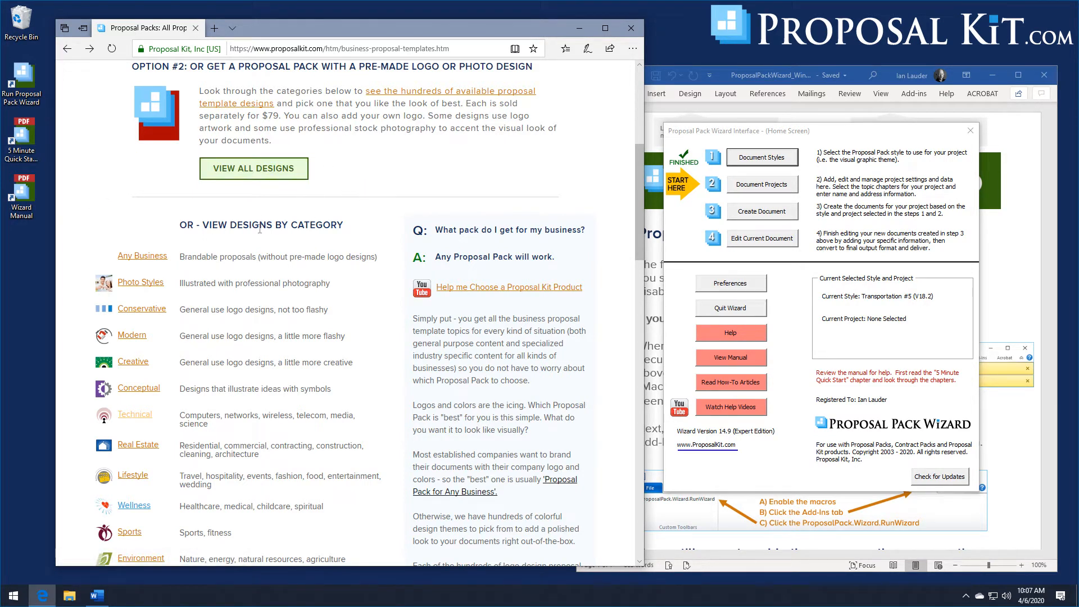
pyautogui.scroll(-3, 230, 304)
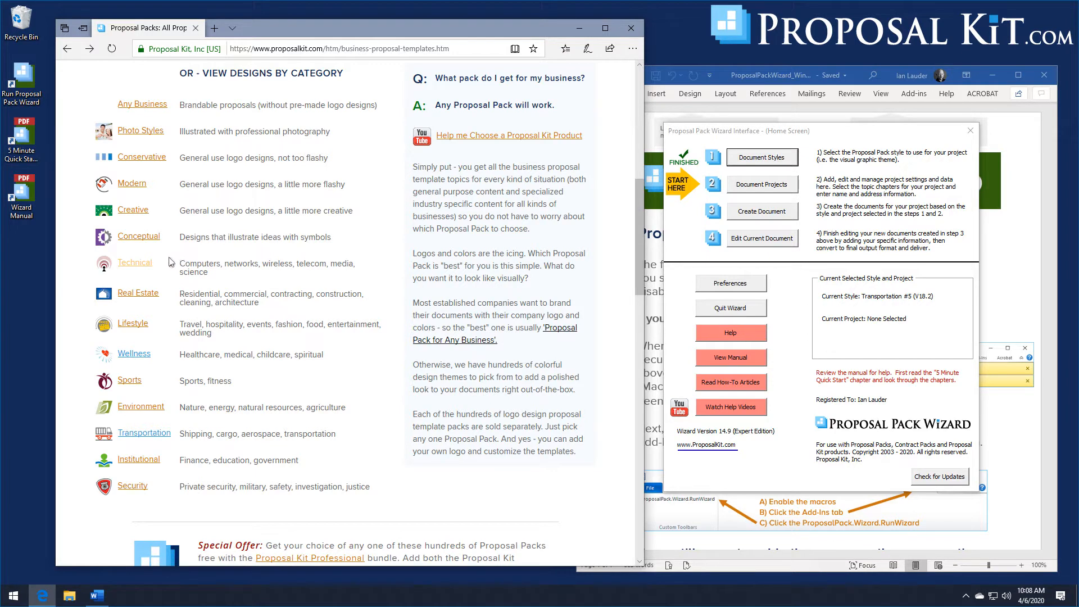
# Open the Technical design category and look through its Proposal Packs, from Software and Wireless to Telecom and Photography
pyautogui.click(142, 264)
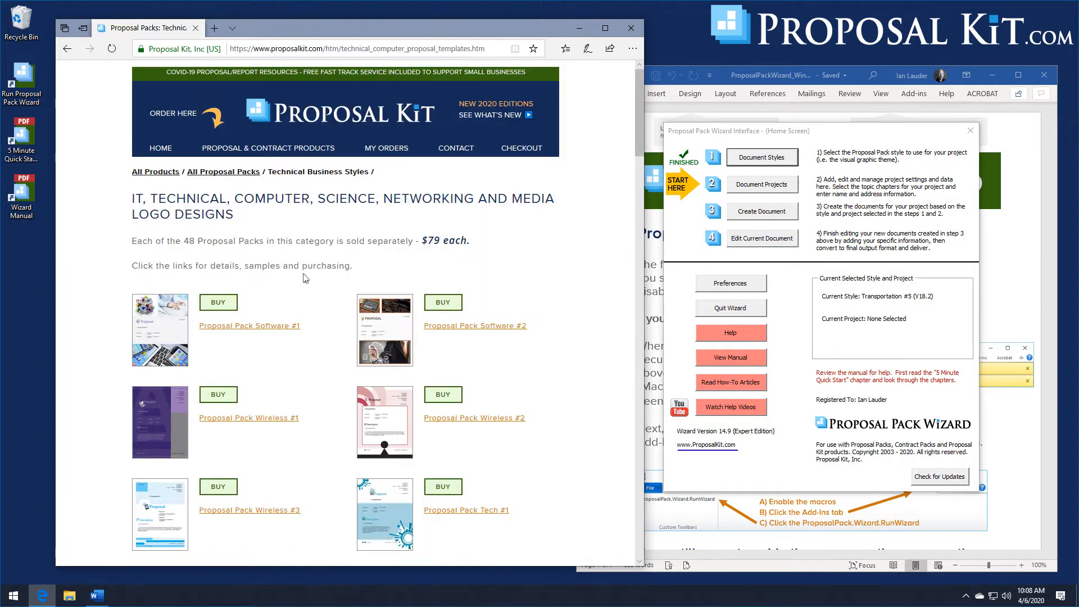
pyautogui.scroll(-3, 449, 279)
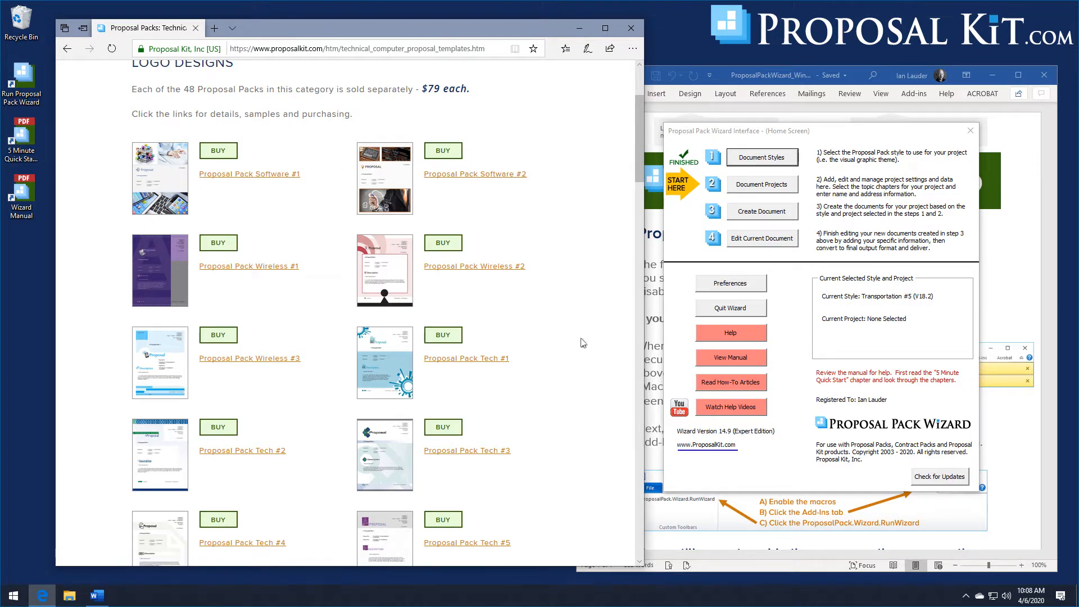
pyautogui.scroll(-4, 593, 366)
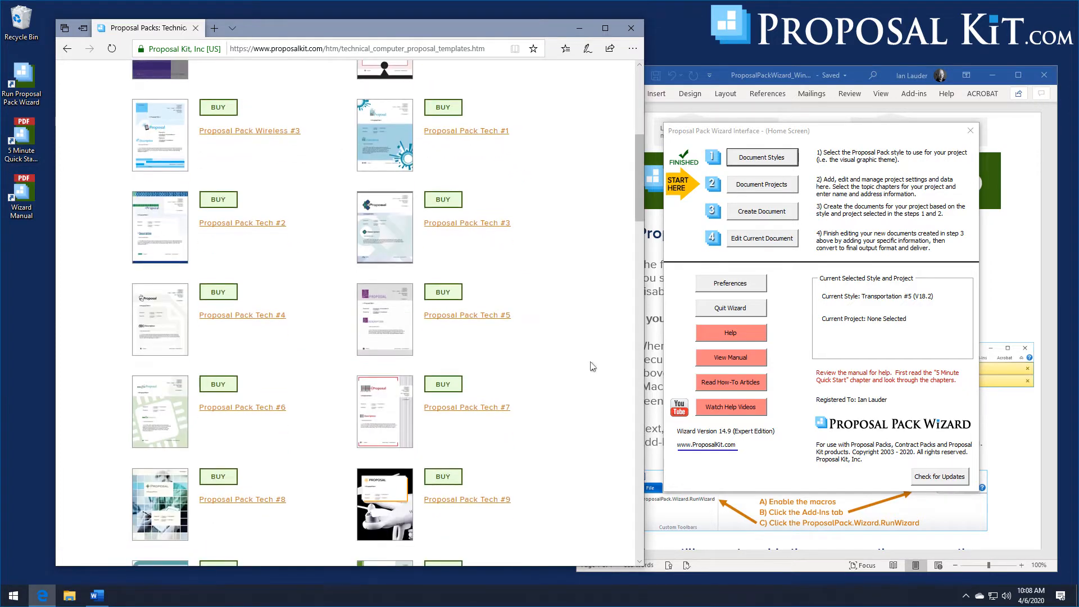
pyautogui.scroll(-3, 593, 366)
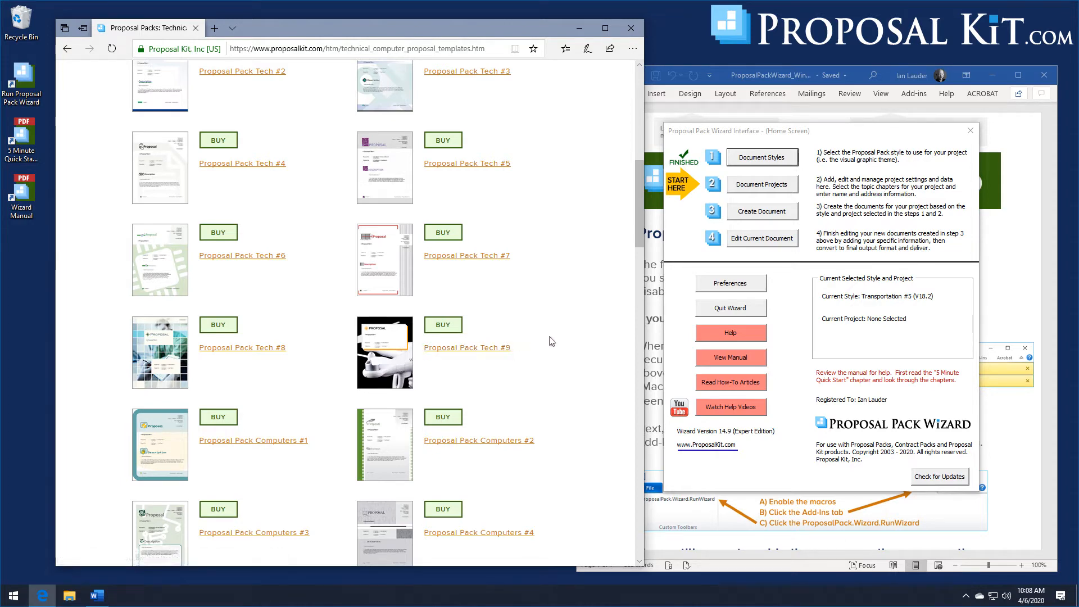
pyautogui.scroll(-3, 573, 273)
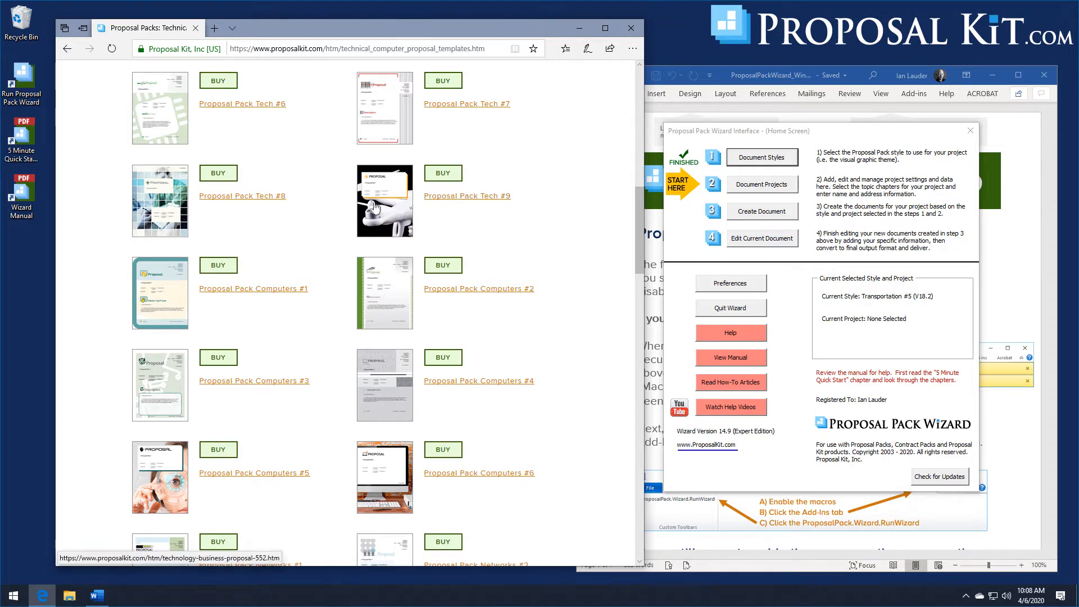
pyautogui.scroll(-4, 461, 218)
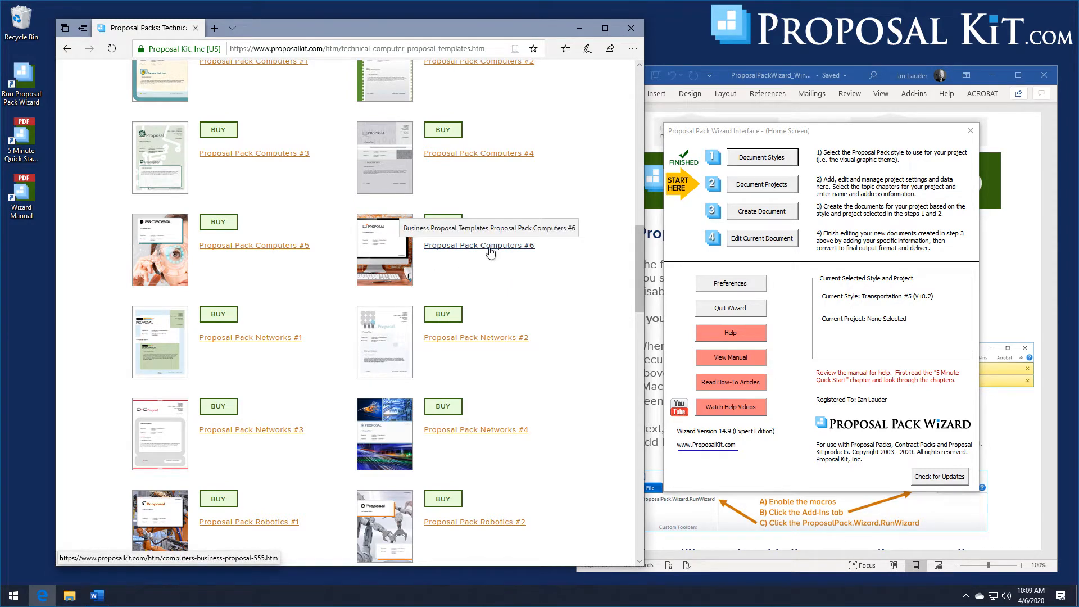
pyautogui.scroll(-4, 517, 299)
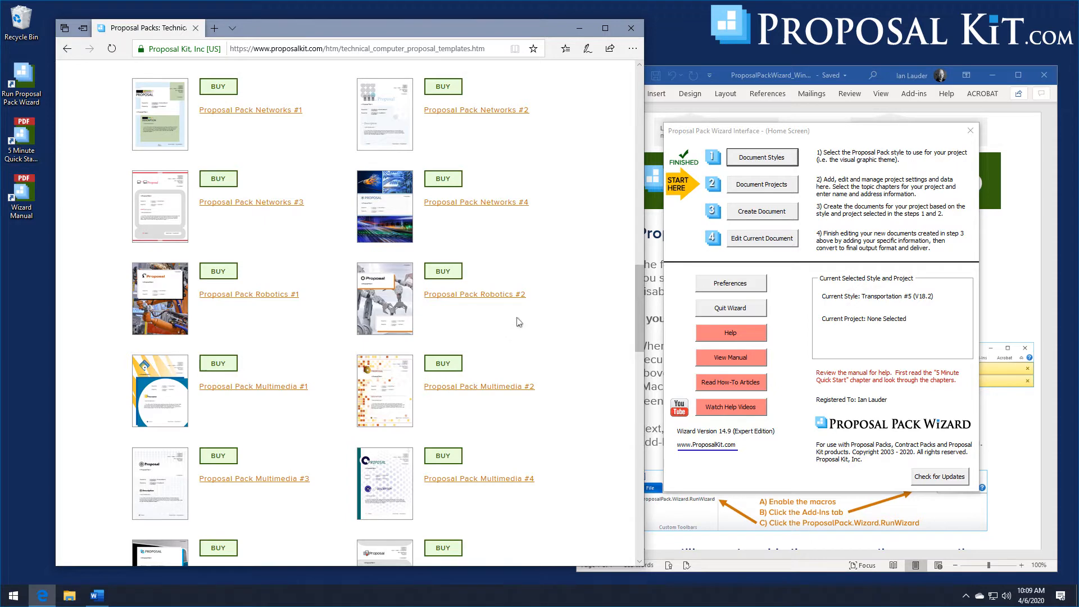
pyautogui.scroll(-6, 549, 338)
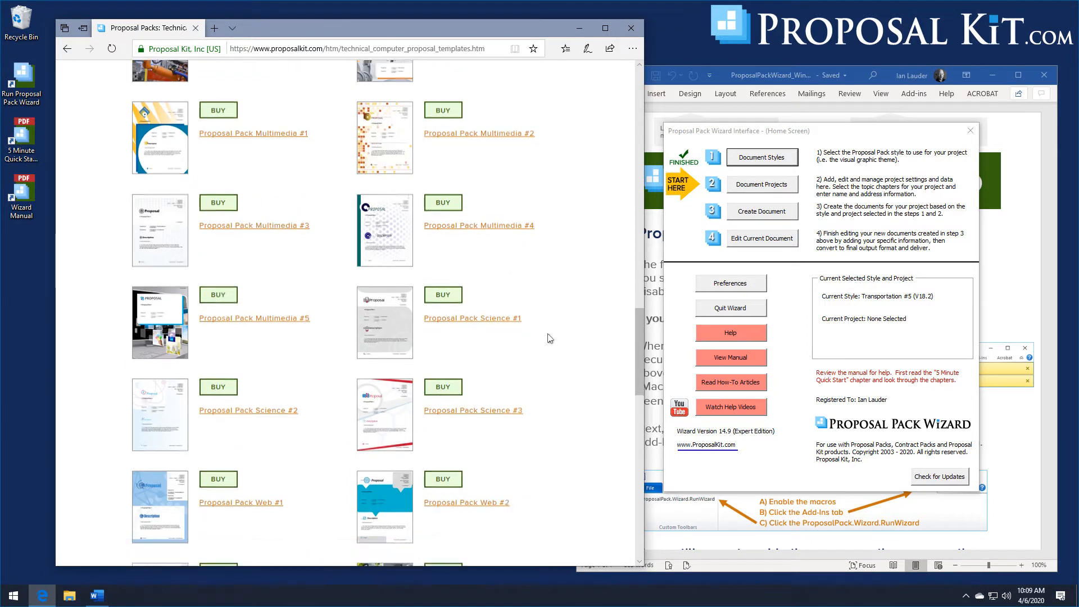
pyautogui.scroll(-1, 550, 339)
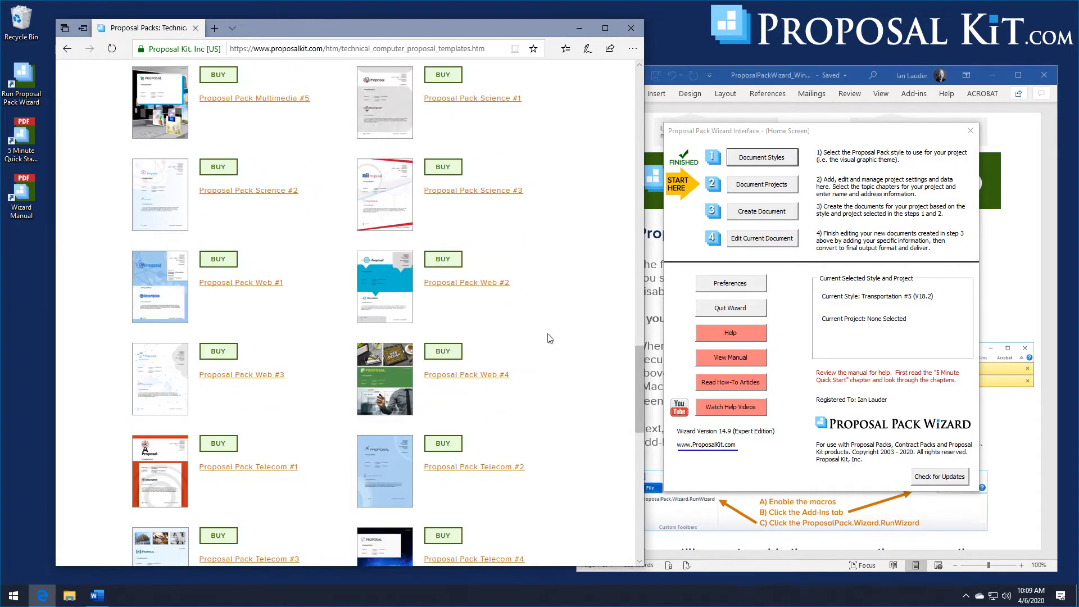
pyautogui.scroll(-2, 549, 338)
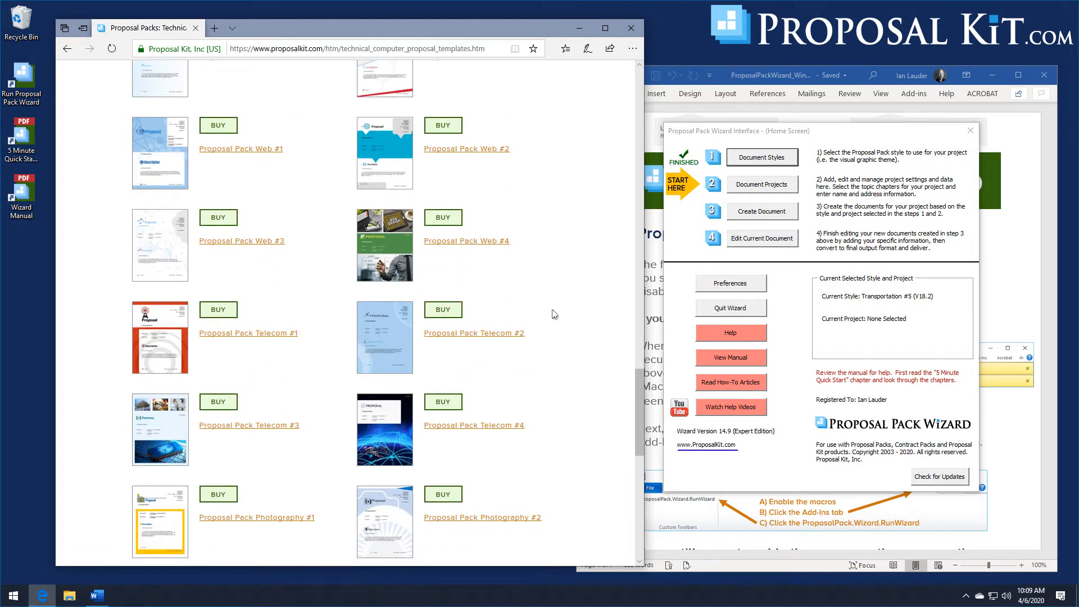
pyautogui.scroll(-2, 554, 314)
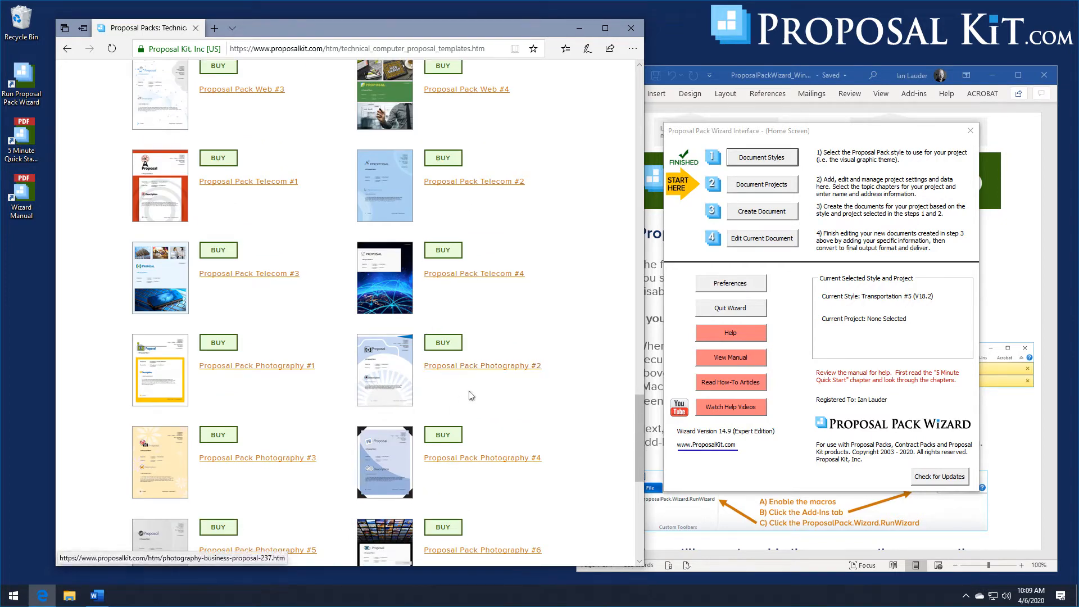
# Return to the category list, open the Wellness category and look through its Medical, Healthcare, Children and Spiritual designs
pyautogui.hotkey('alt', 'Left')
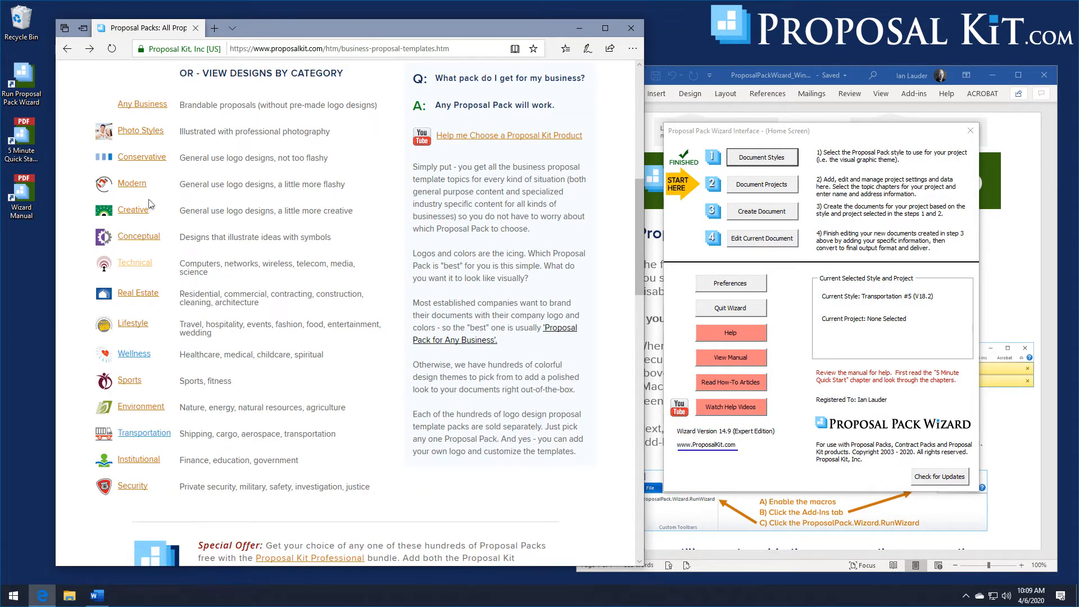
pyautogui.click(137, 354)
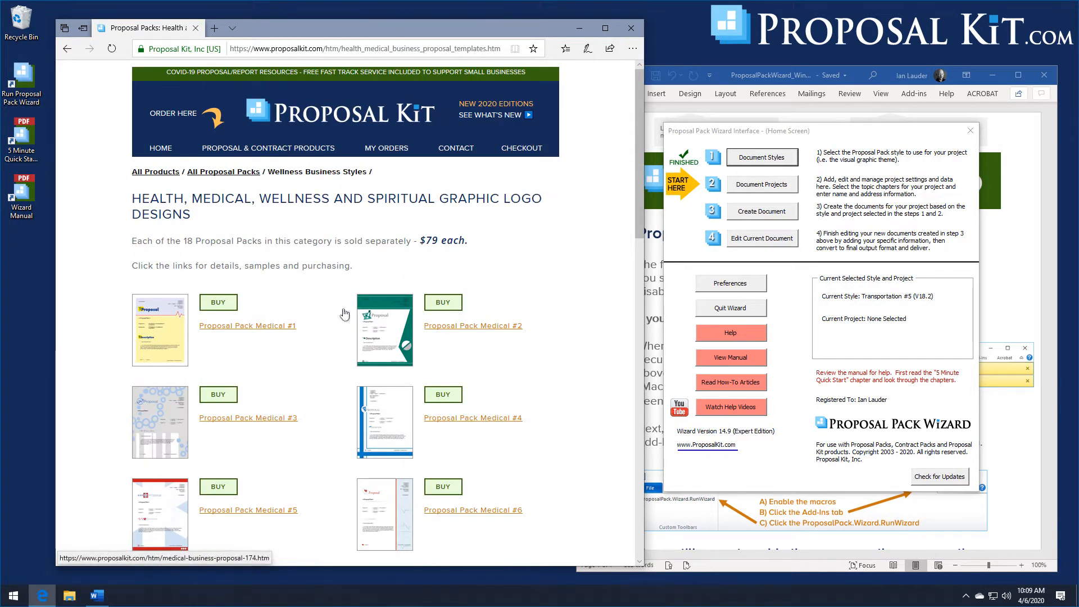
pyautogui.scroll(-4, 344, 314)
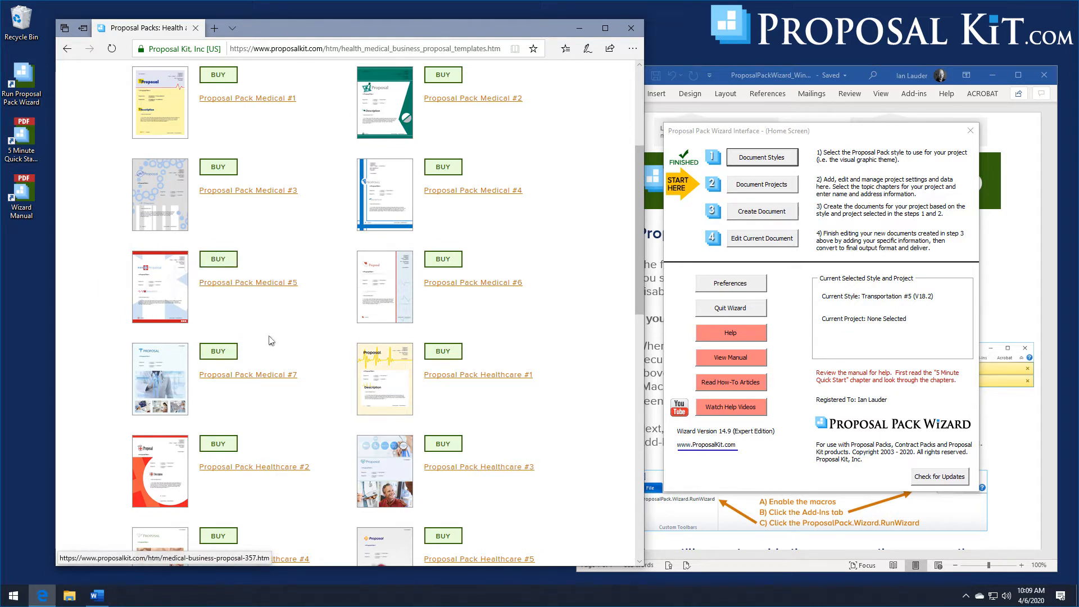
pyautogui.scroll(-3, 271, 340)
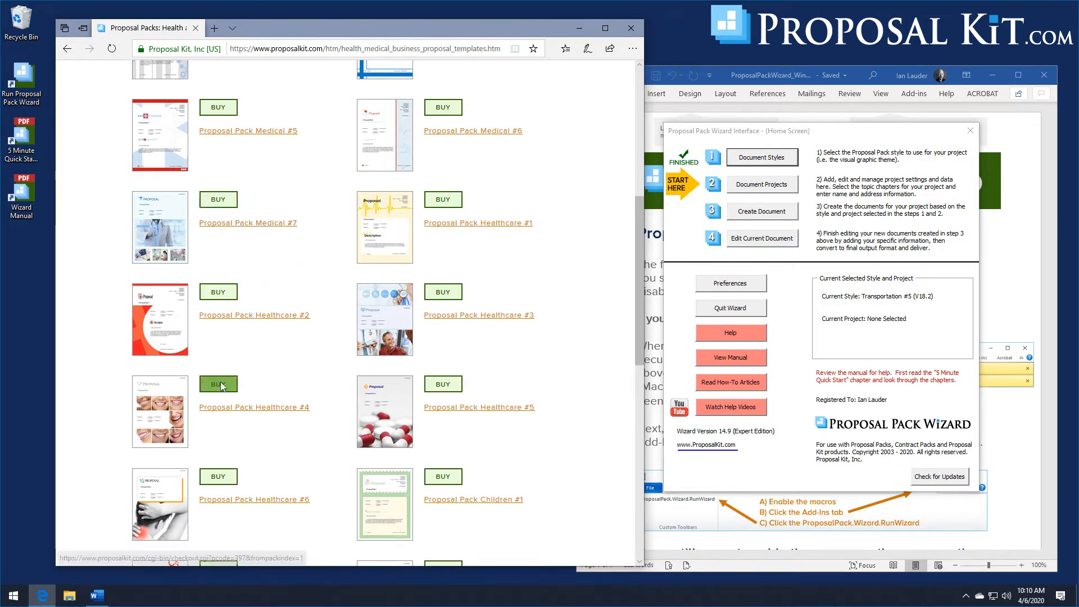
pyautogui.scroll(-3, 281, 339)
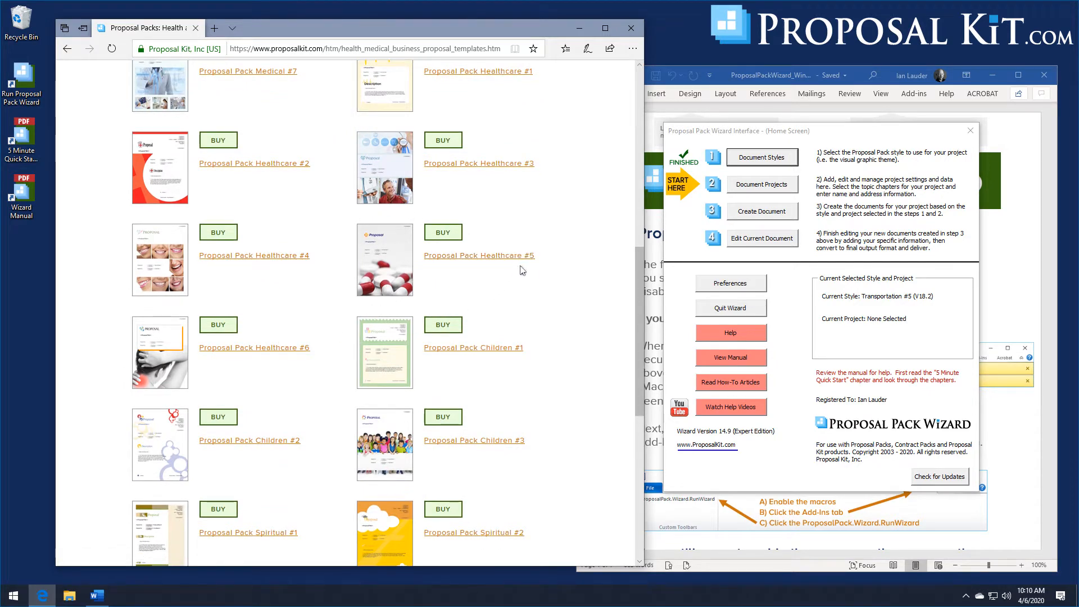
pyautogui.scroll(7, 523, 271)
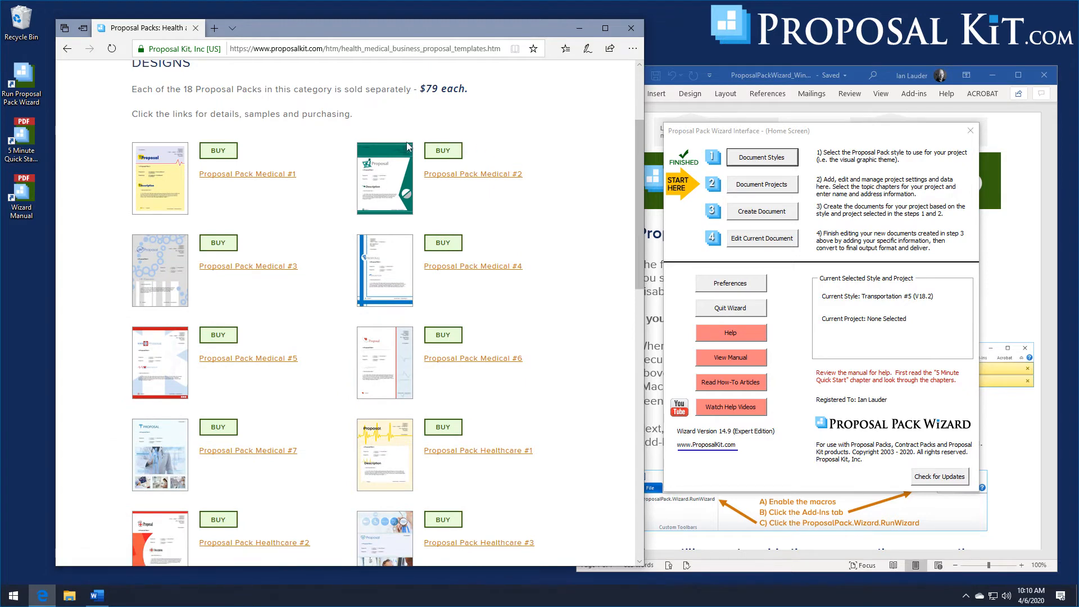
pyautogui.scroll(-10, 544, 236)
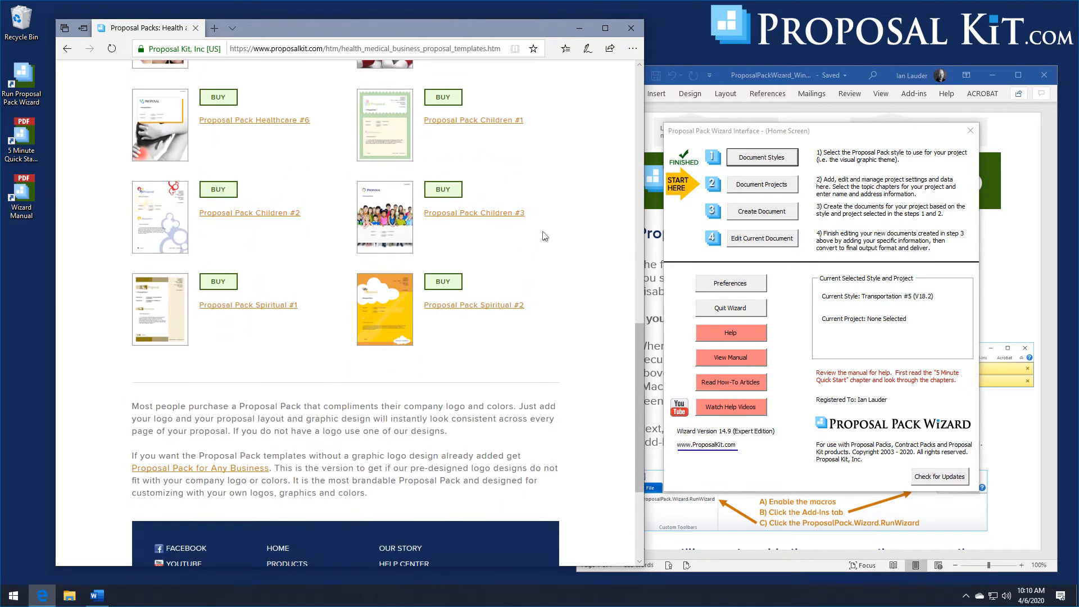
pyautogui.scroll(4, 544, 236)
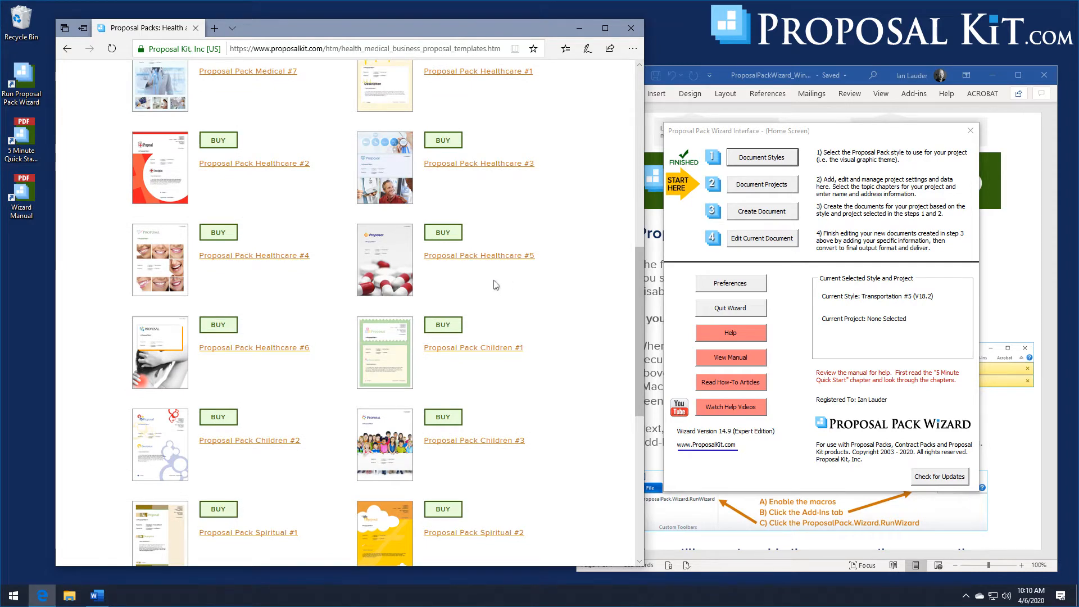
pyautogui.scroll(-4, 510, 287)
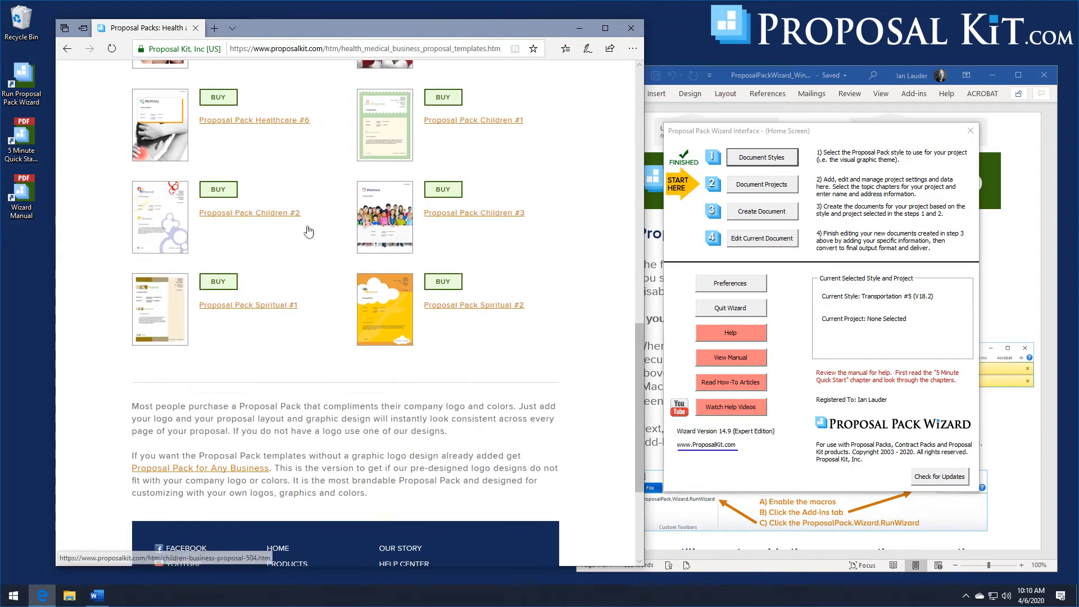
# Go back to the category list, open the Transportation category and examine its Transportation, Aerospace and In Motion designs
pyautogui.click(67, 49)
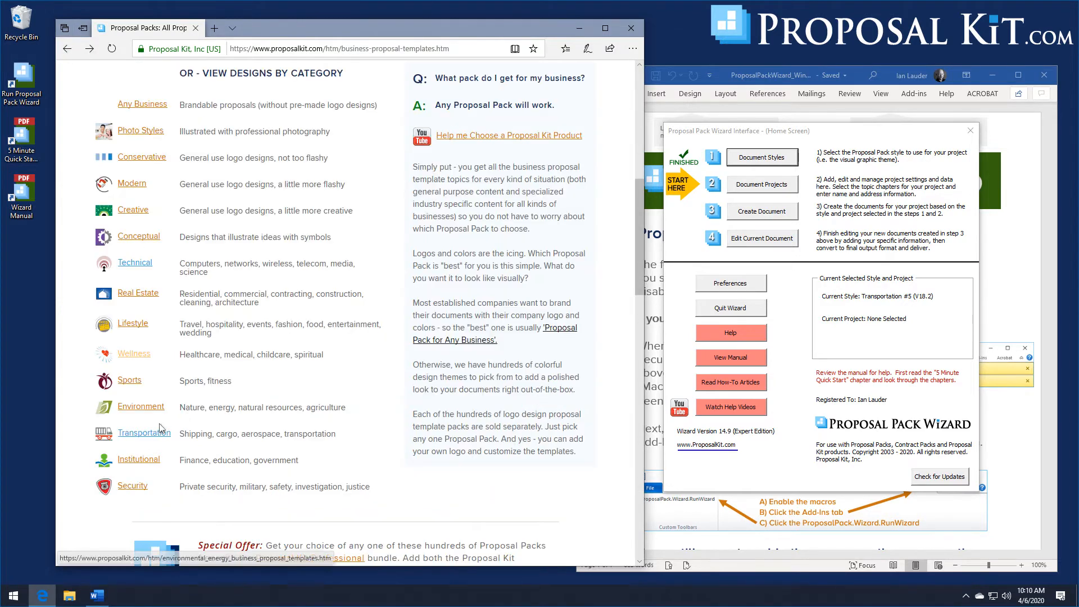
pyautogui.click(147, 436)
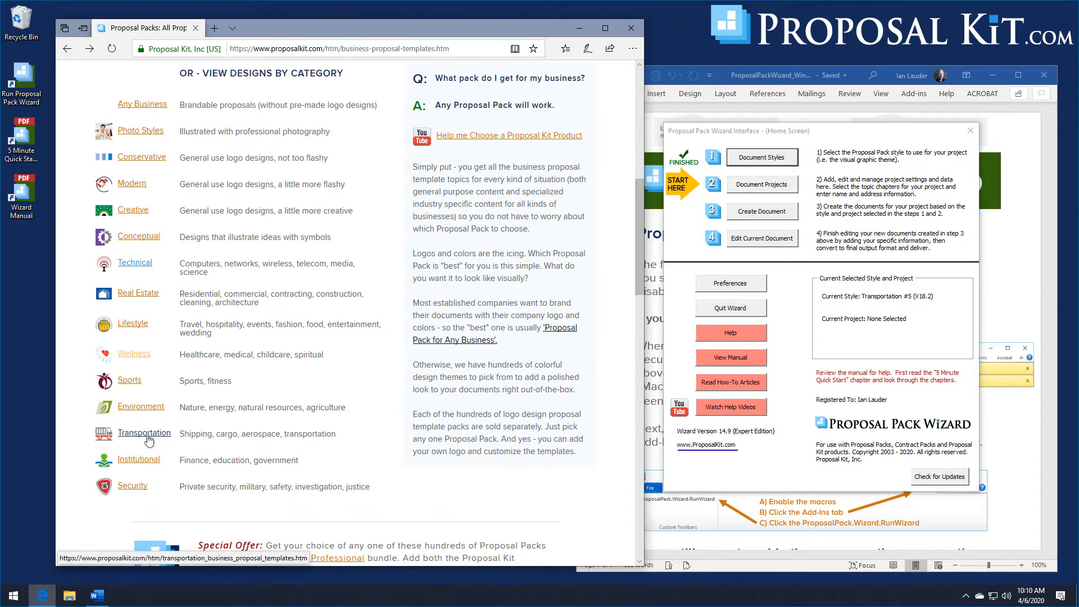
pyautogui.scroll(-3, 282, 308)
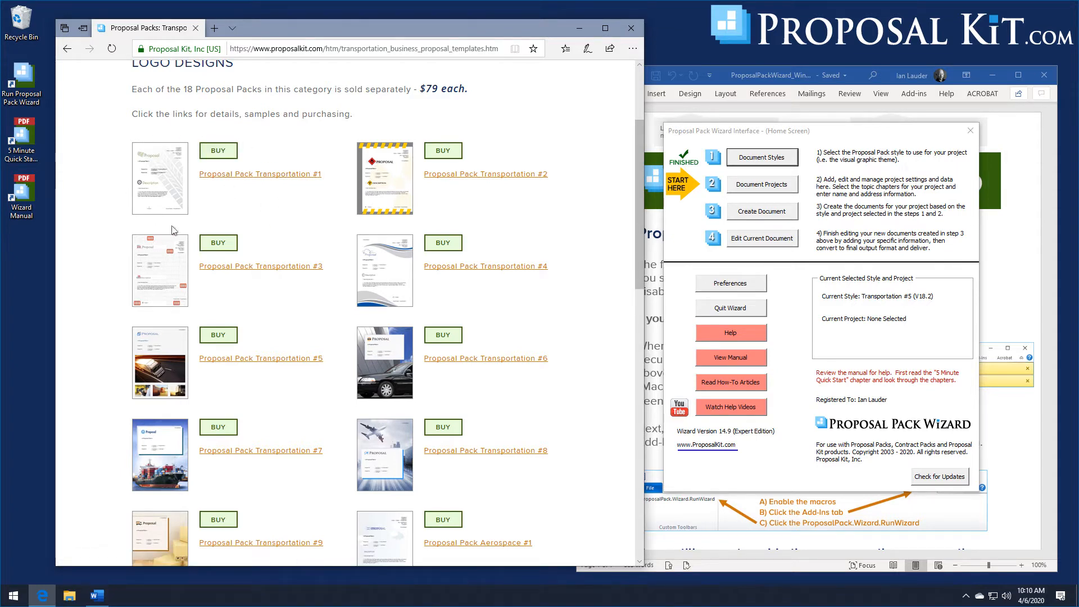
pyautogui.scroll(-1, 260, 227)
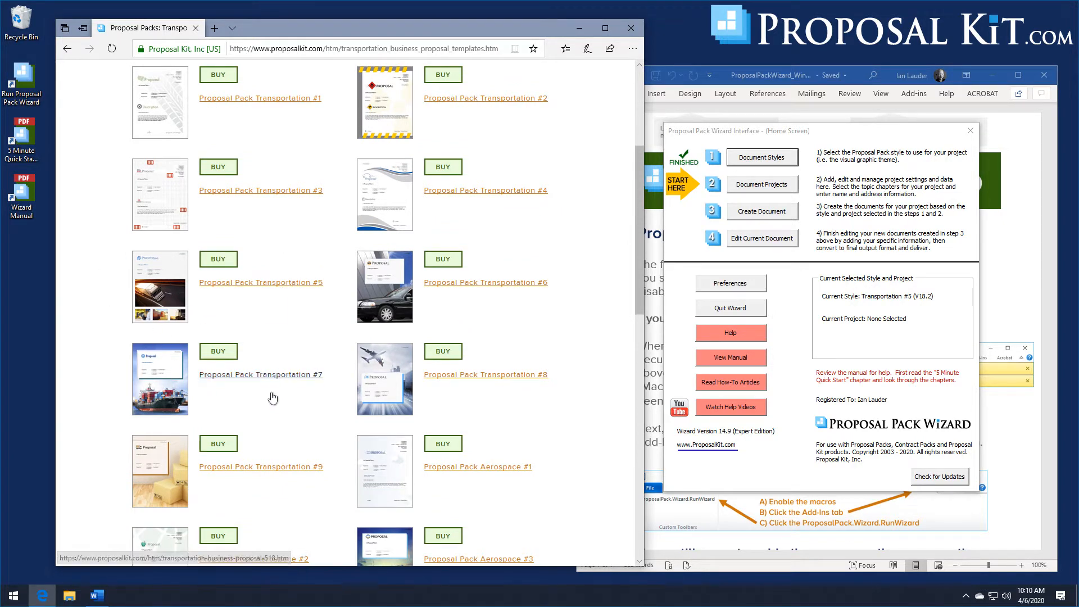
pyautogui.scroll(-2, 272, 328)
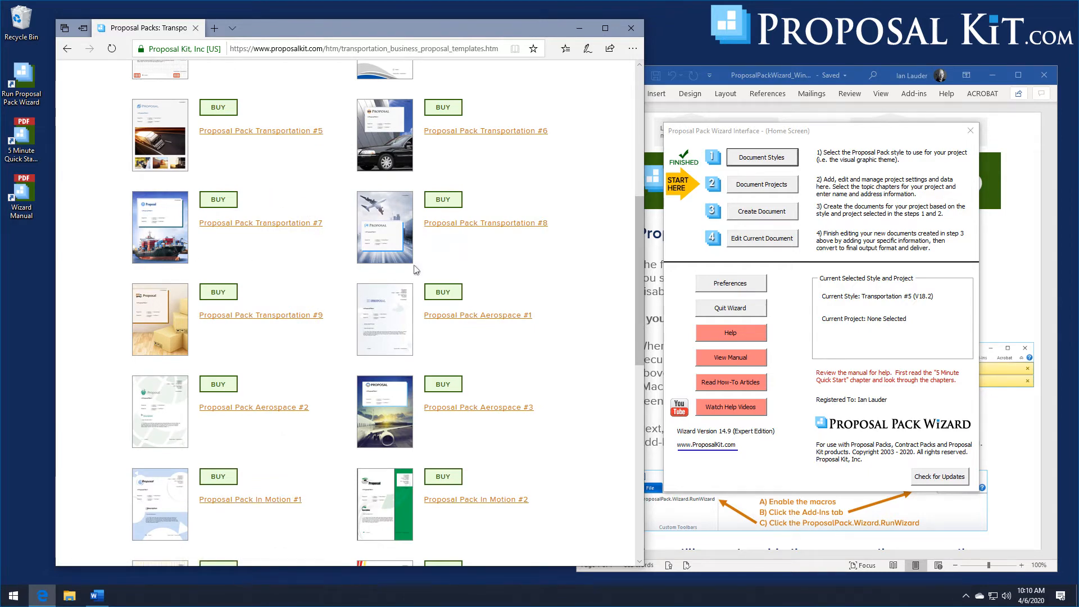
pyautogui.scroll(-1, 277, 356)
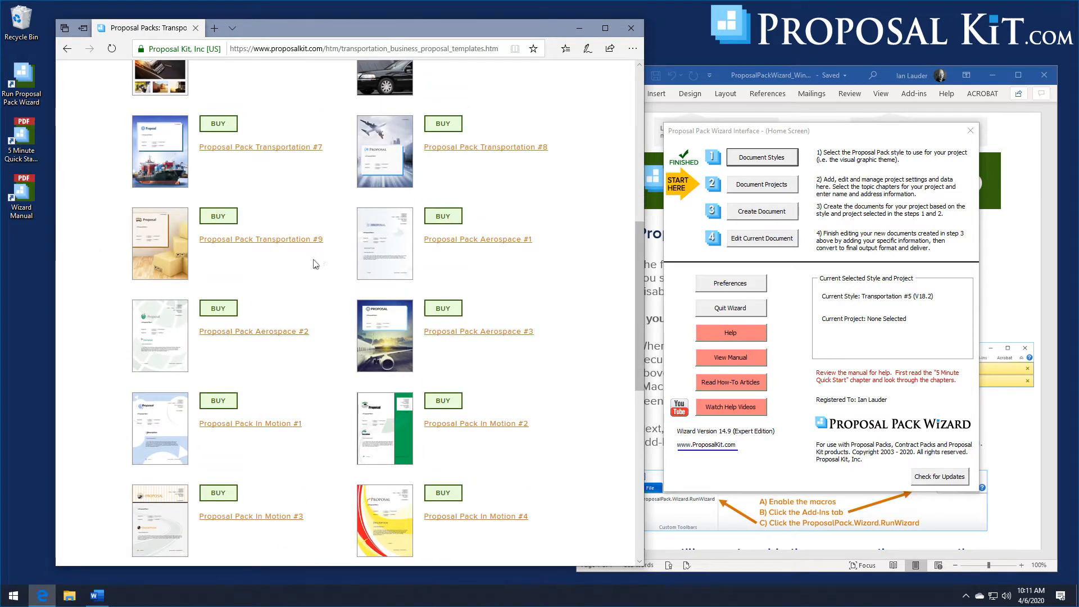
pyautogui.scroll(-2, 313, 264)
pyautogui.scroll(-1, 294, 242)
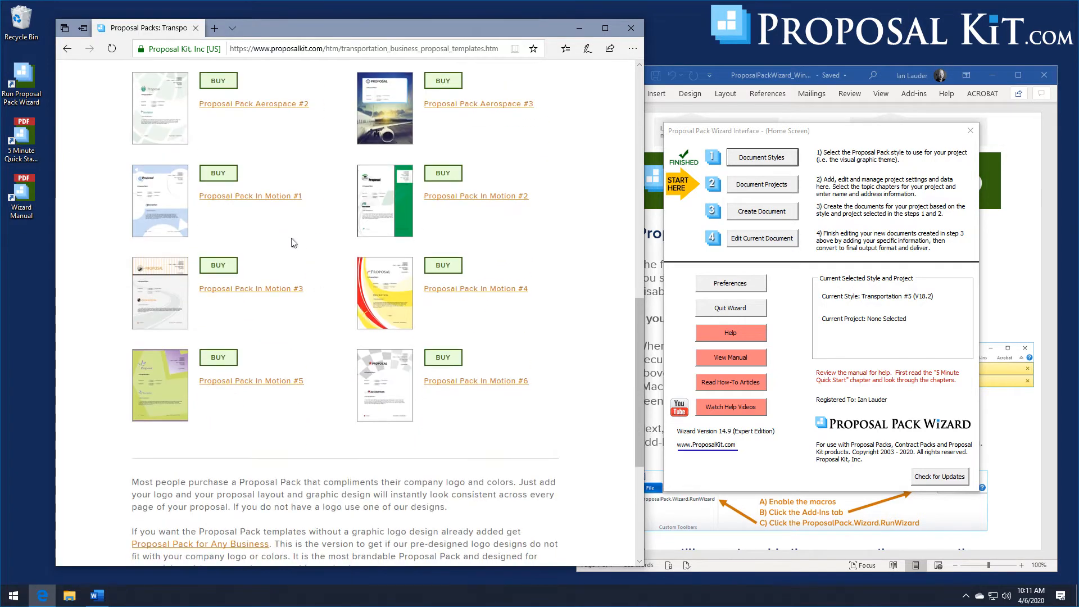
# Go back to the category list, open the Security category and look through its Justice, Security, Safety and Military designs
pyautogui.click(68, 49)
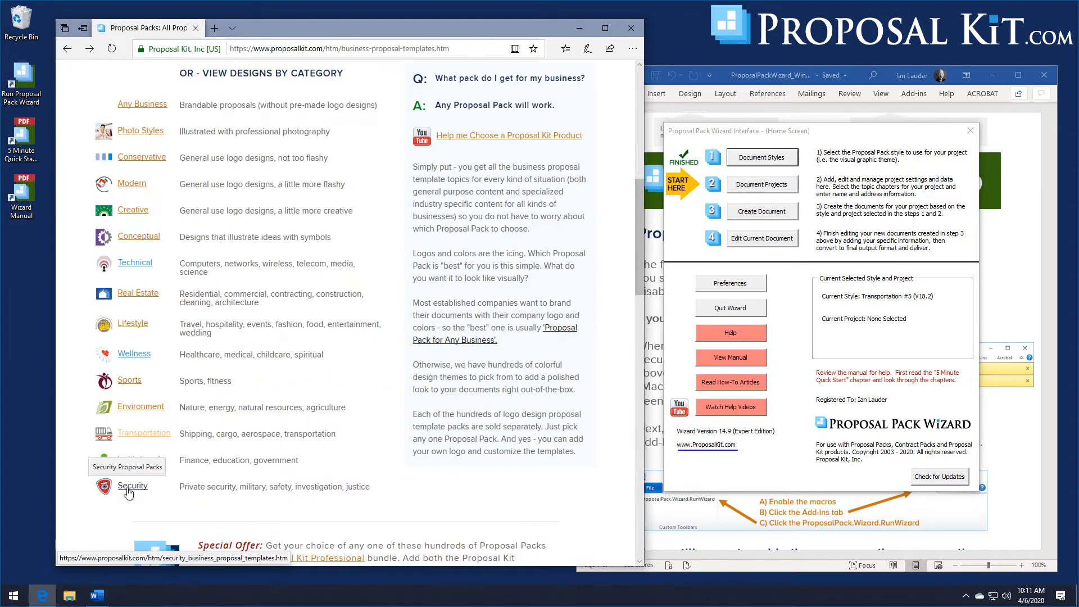
pyautogui.click(128, 491)
pyautogui.scroll(-2, 292, 361)
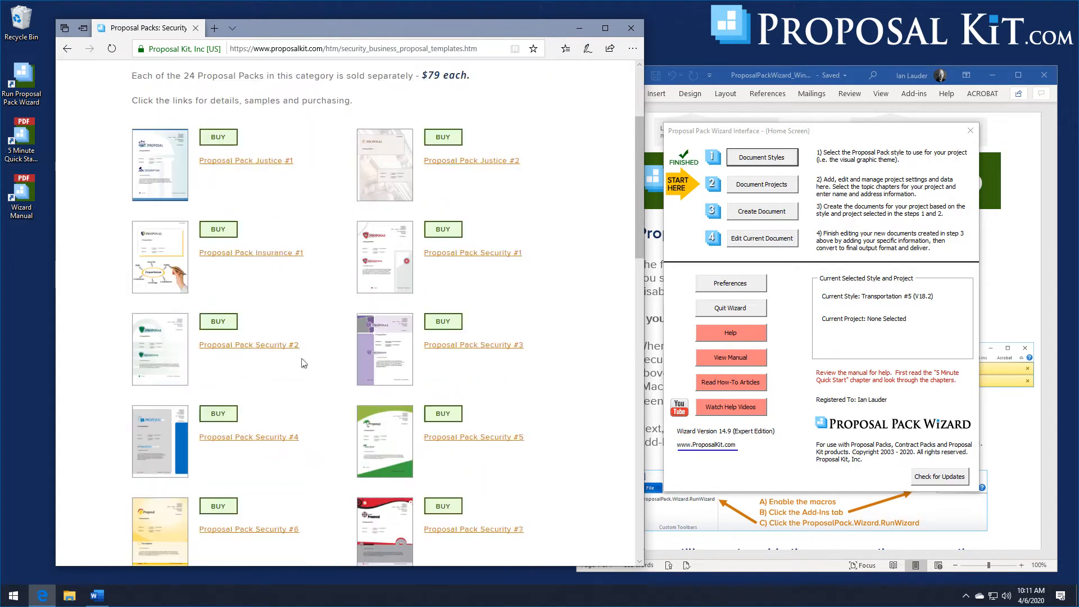
pyautogui.scroll(-1, 302, 363)
pyautogui.scroll(-1, 327, 313)
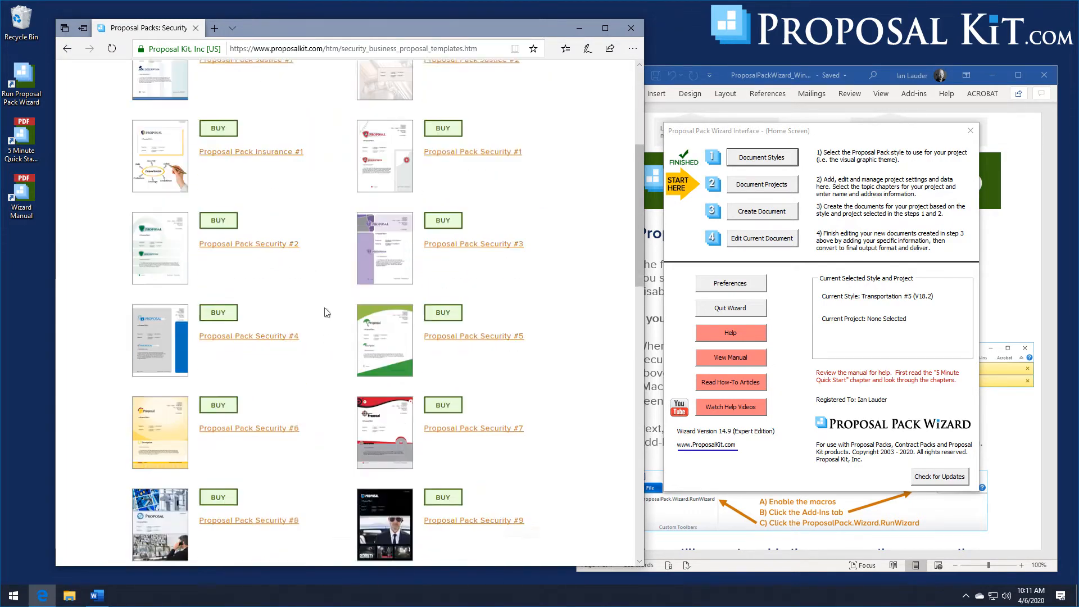
pyautogui.scroll(-6, 327, 312)
pyautogui.scroll(-4, 331, 273)
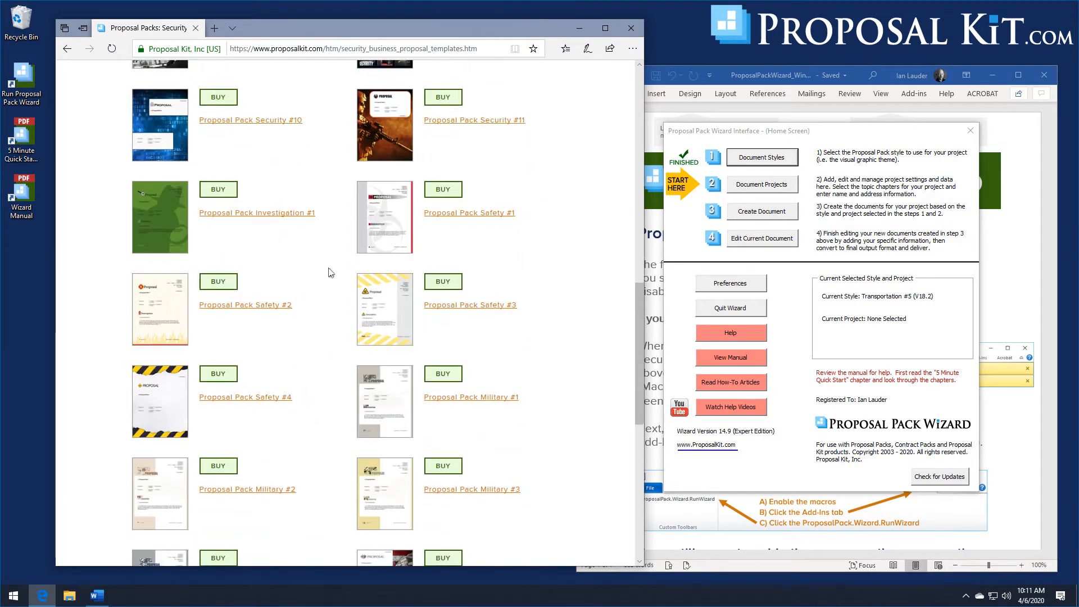
# Look through the remaining Safety and Military designs, go back to the category list and close the browser window
pyautogui.scroll(-3, 331, 273)
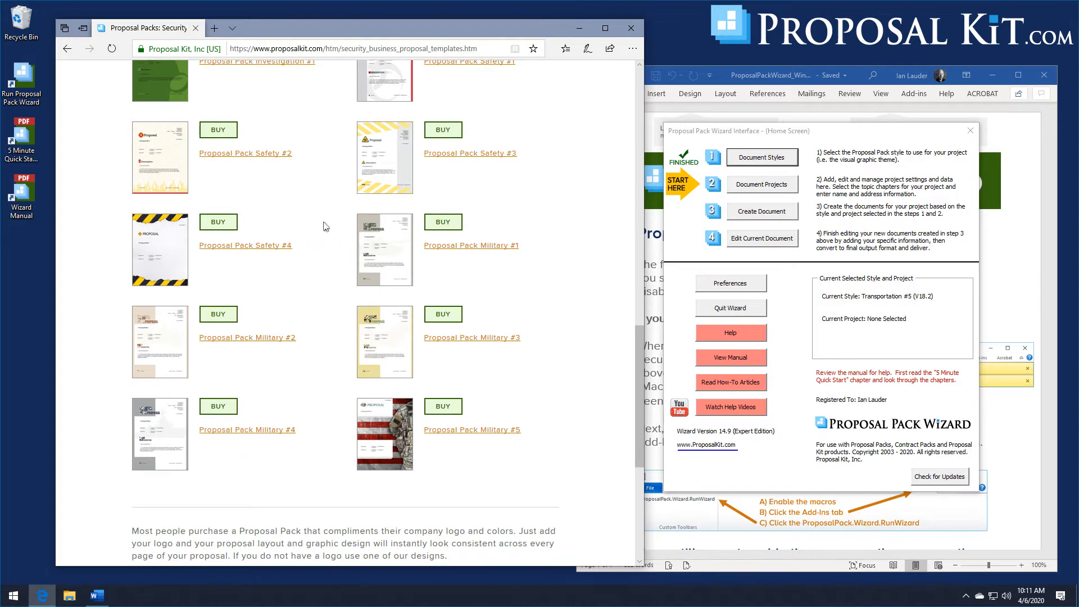
pyautogui.click(67, 50)
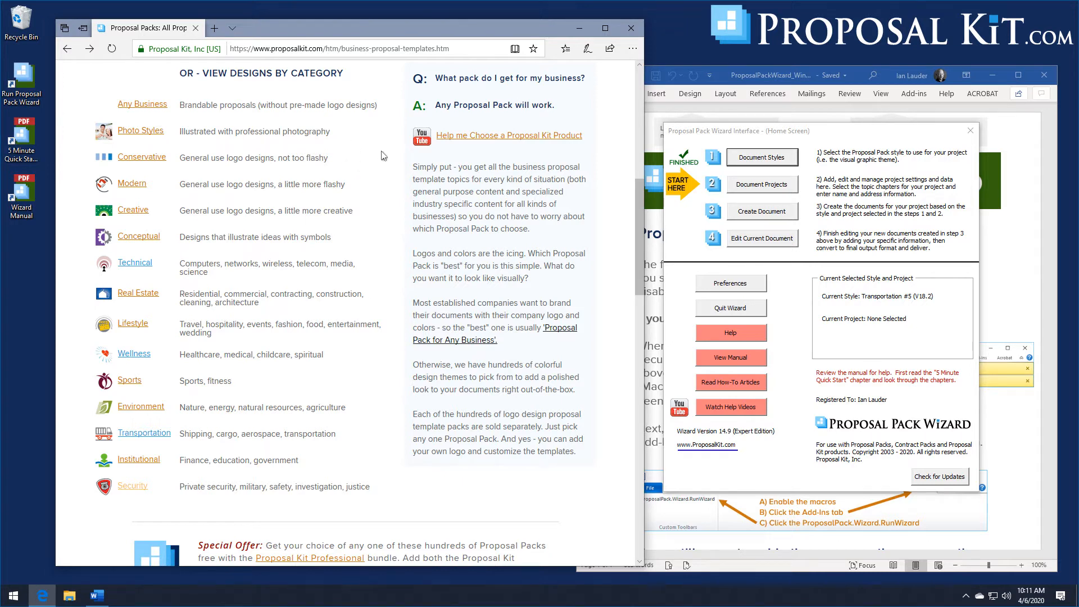
pyautogui.click(630, 30)
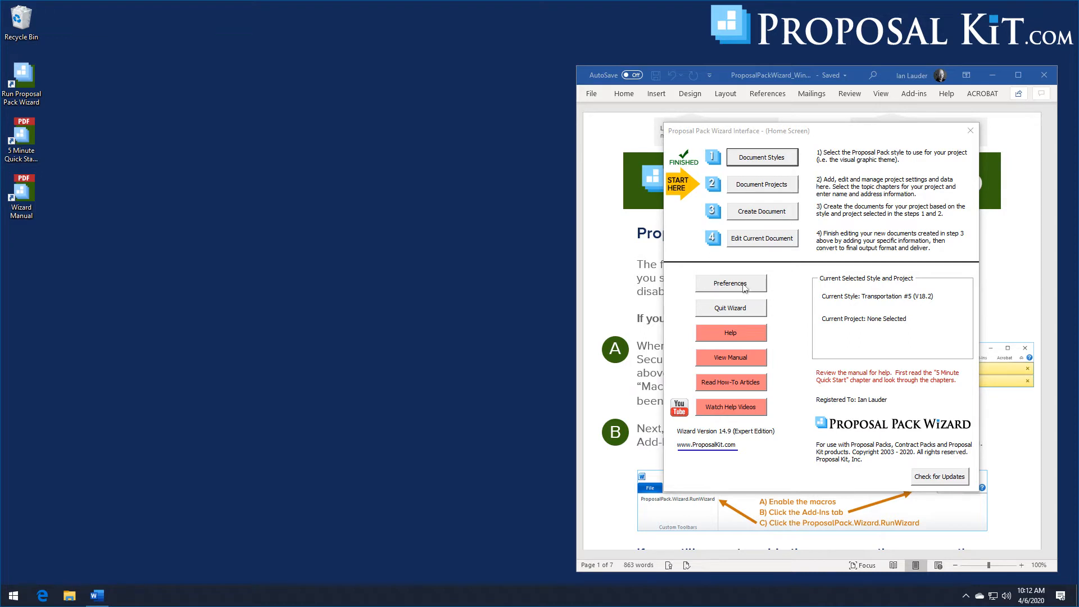
# Start a new document project with Excel dynamic links turned off and open its document template selection
pyautogui.click(754, 188)
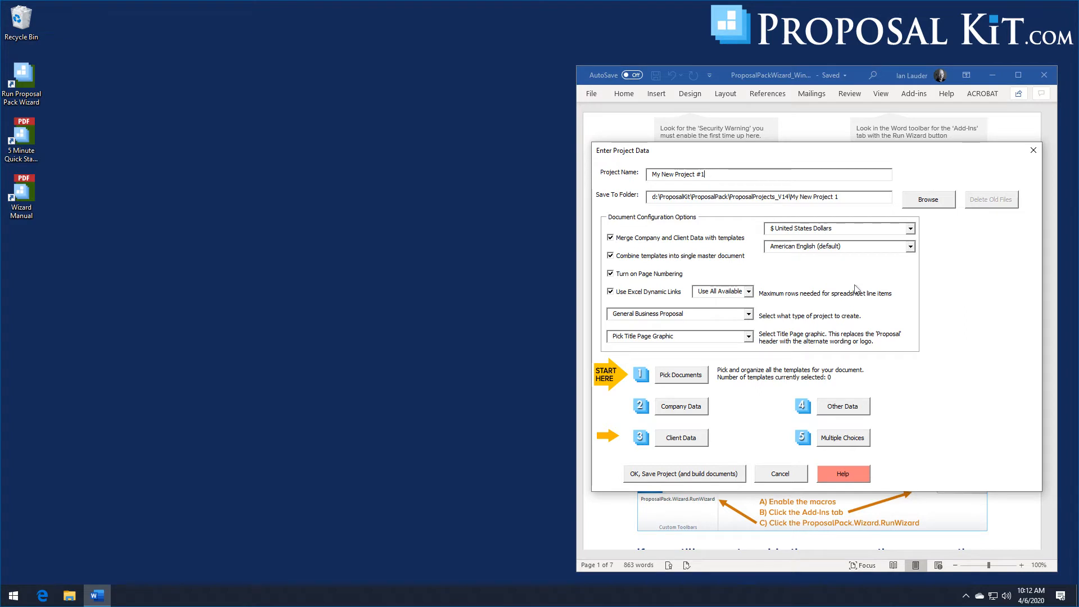
pyautogui.moveTo(842, 153); pyautogui.dragTo(843, 126)
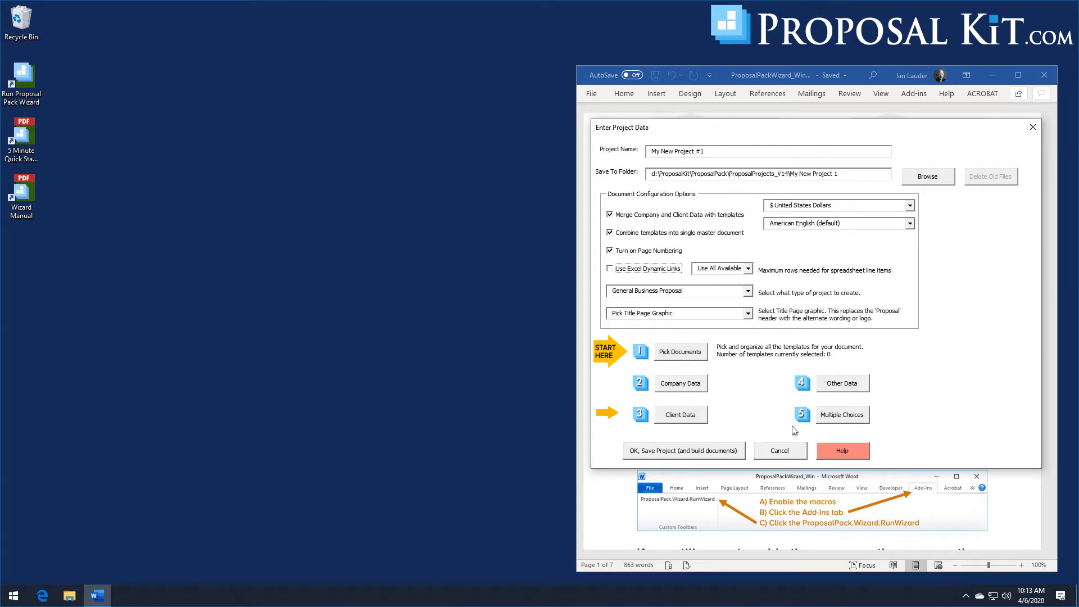
pyautogui.click(681, 353)
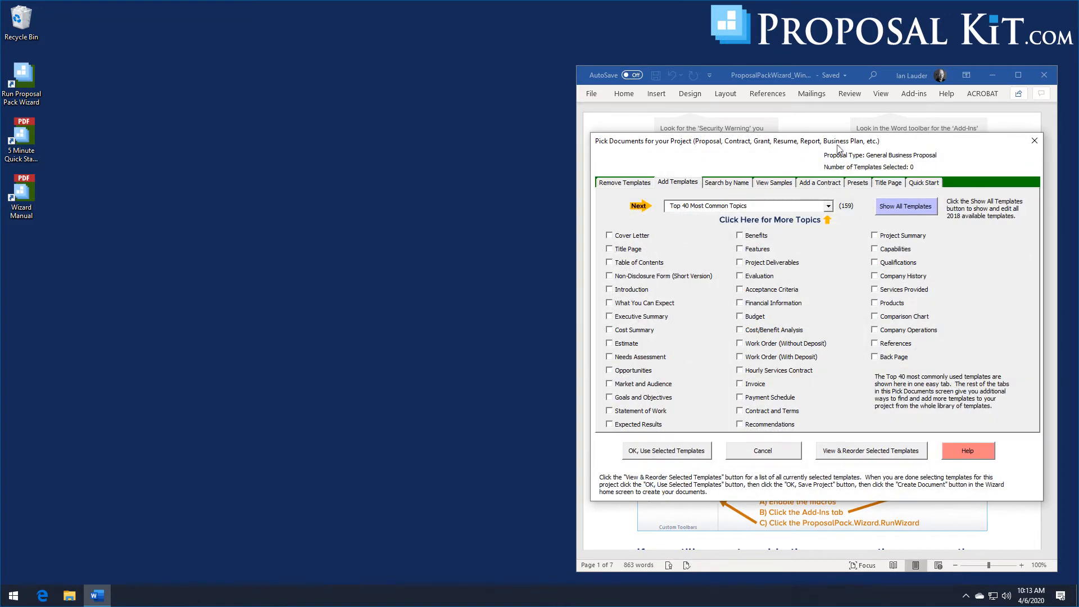
pyautogui.moveTo(831, 142); pyautogui.dragTo(828, 128)
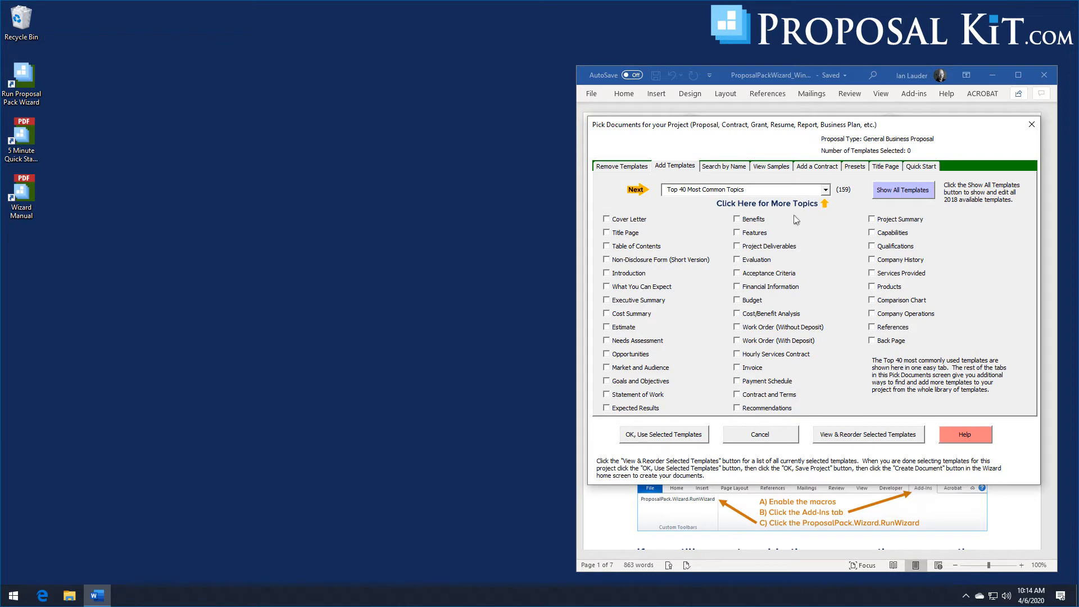
# Browse the template topic categories and show the Supply Chain/Logistics/Transportation (Page 1 of 3) topics
pyautogui.click(826, 193)
pyautogui.scroll(-2, 829, 228)
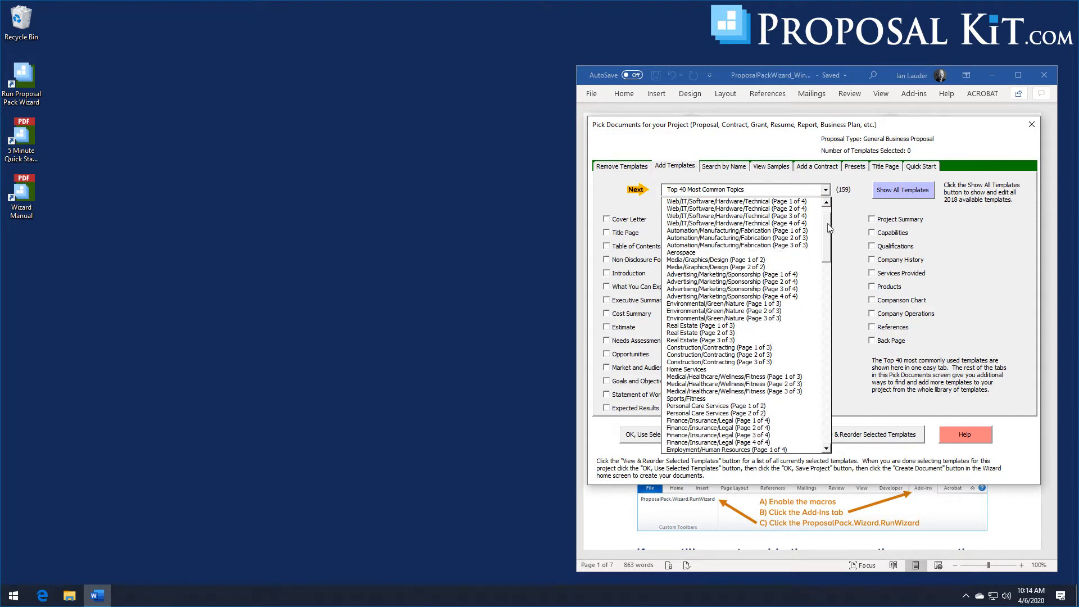
pyautogui.scroll(1, 830, 227)
pyautogui.scroll(-2, 828, 225)
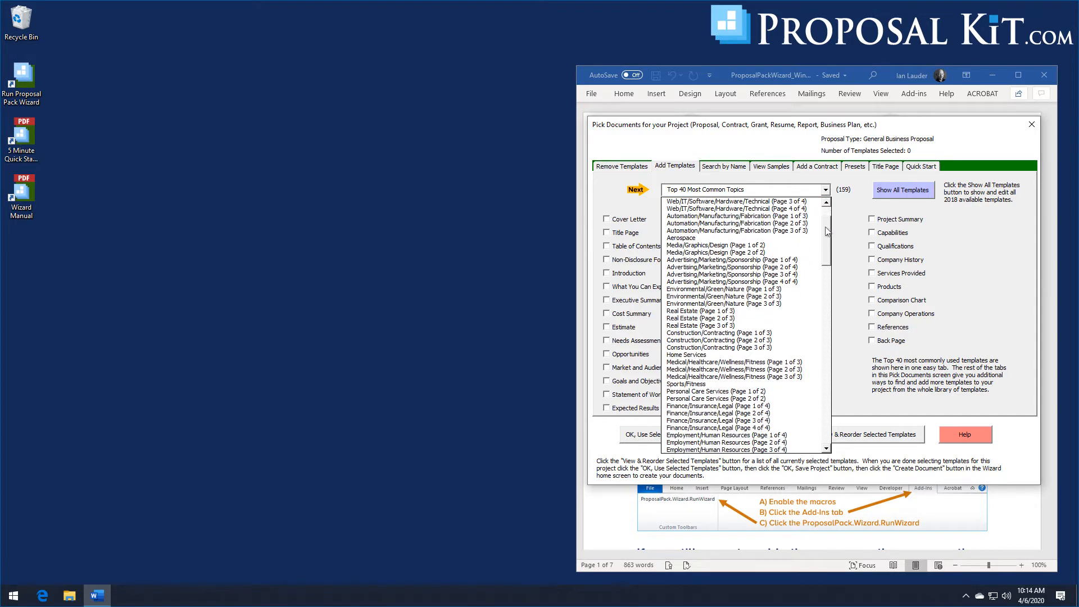
pyautogui.moveTo(825, 232); pyautogui.dragTo(820, 290)
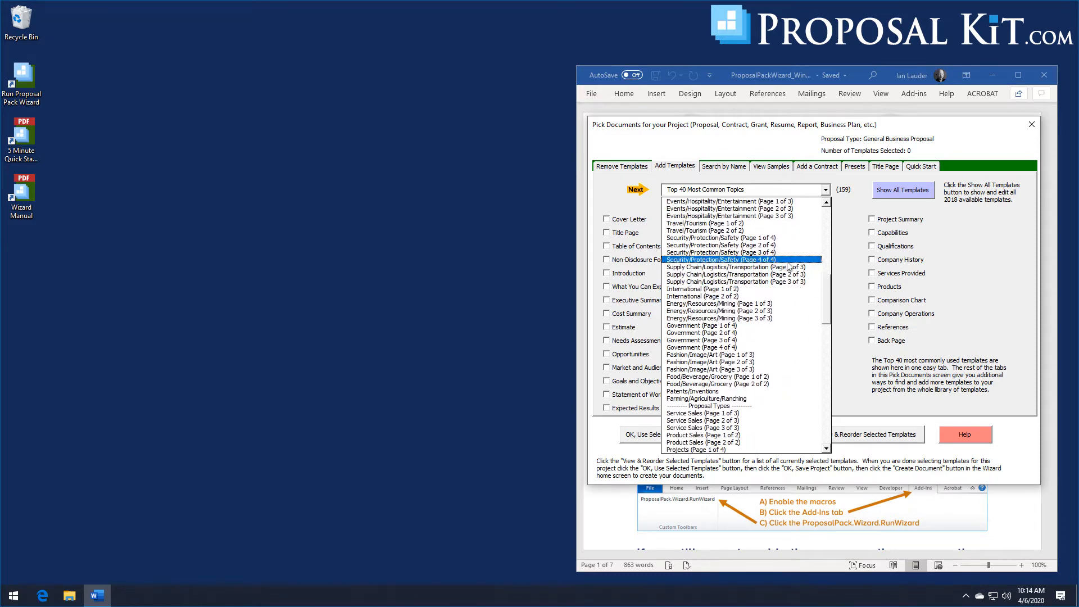
pyautogui.click(734, 268)
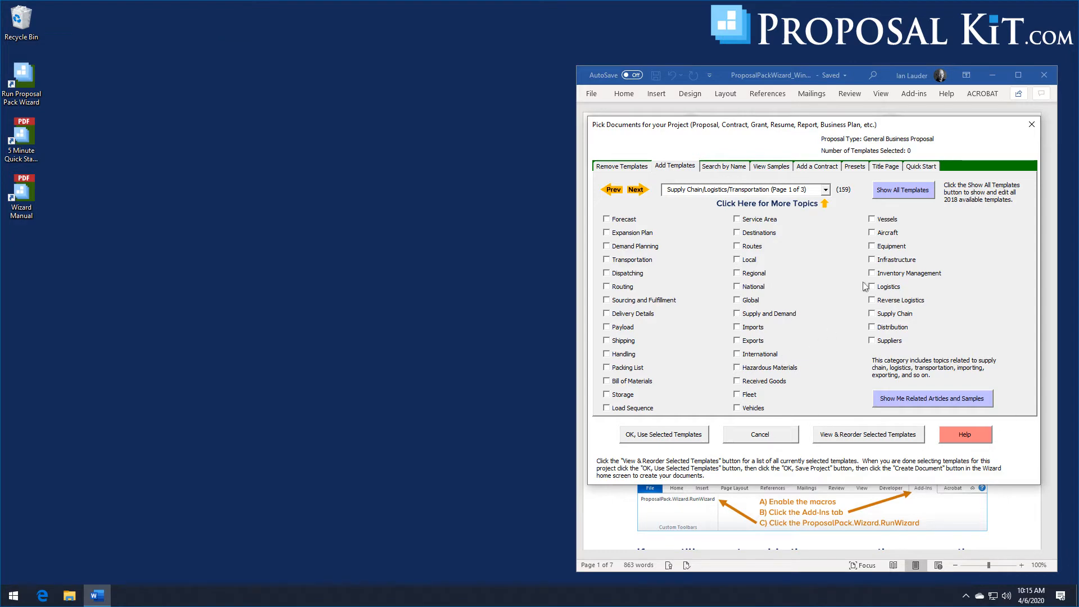
# Open the Quick Start import options and look through the full selection of import lists
pyautogui.click(920, 166)
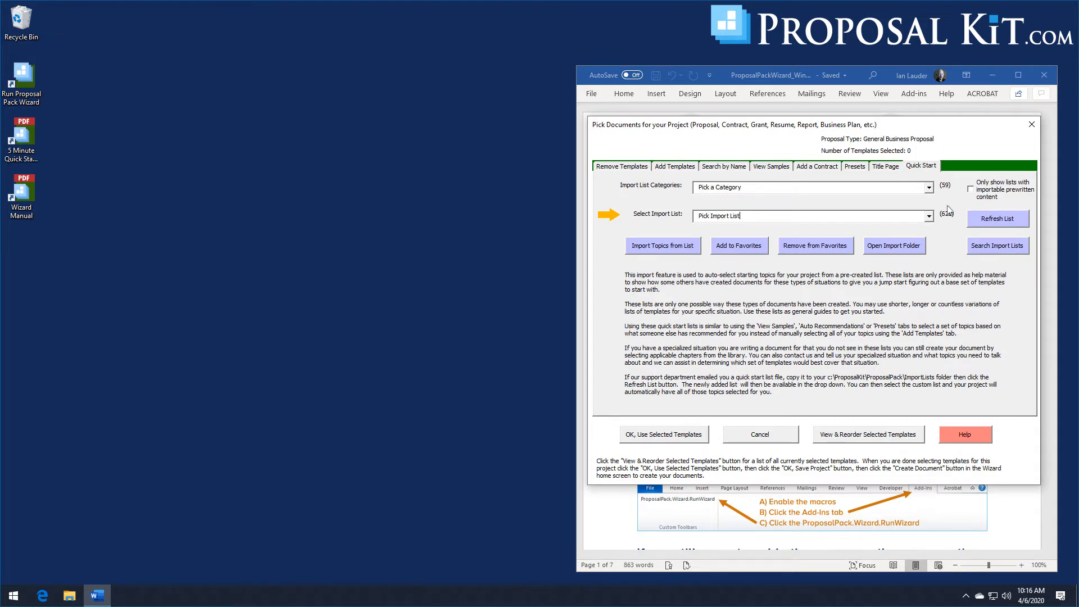
pyautogui.click(929, 217)
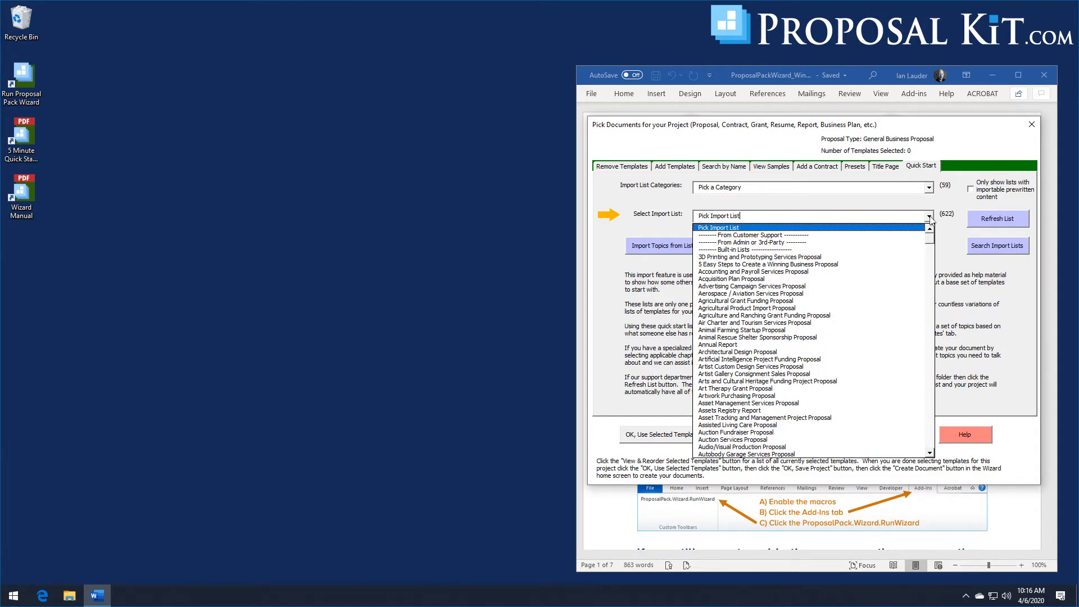
pyautogui.click(929, 219)
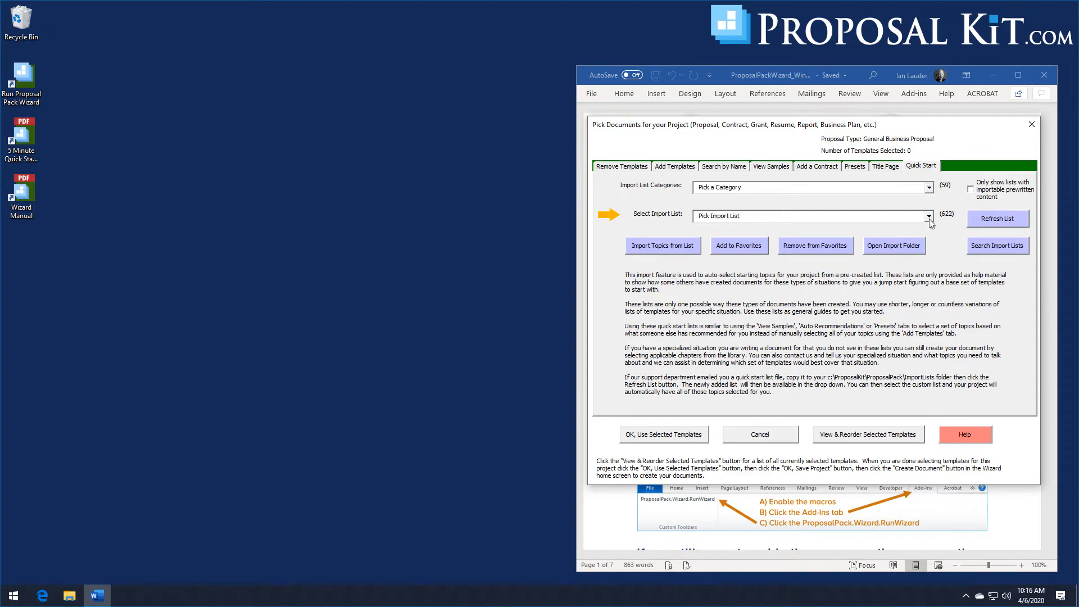
pyautogui.click(928, 218)
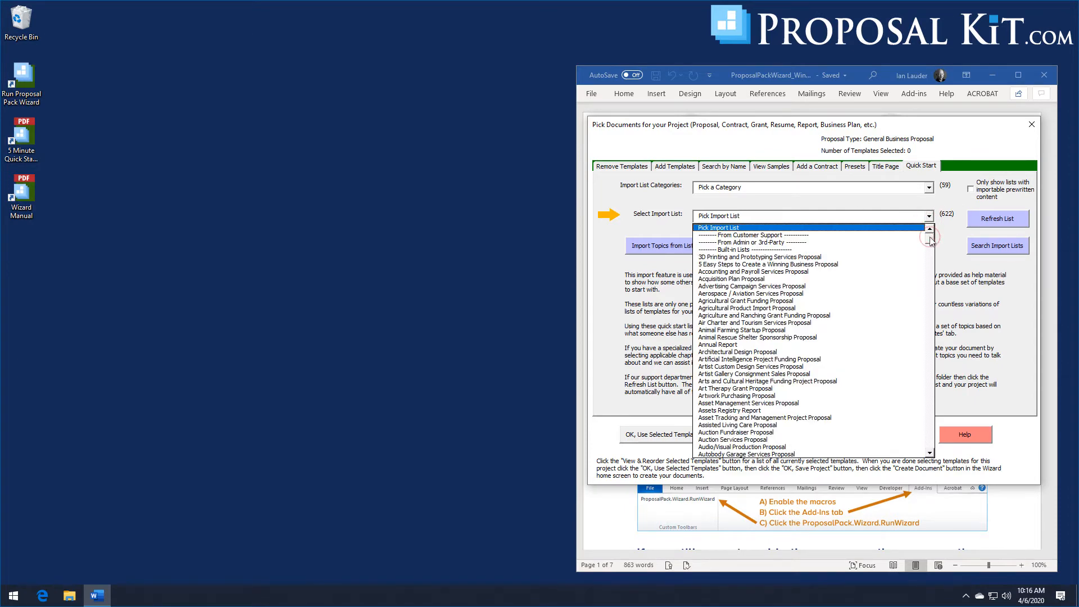
pyautogui.moveTo(930, 235); pyautogui.dragTo(941, 447)
pyautogui.click(987, 259)
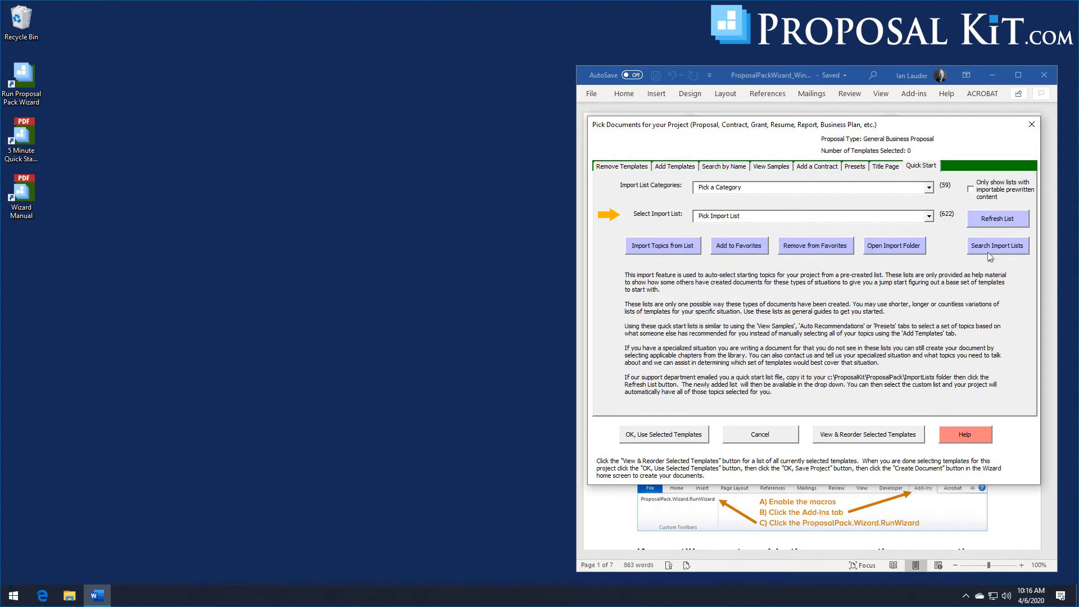
# Search the import lists for "supply" and select the Supply Chain Disruption and Risk Report list
pyautogui.click(994, 252)
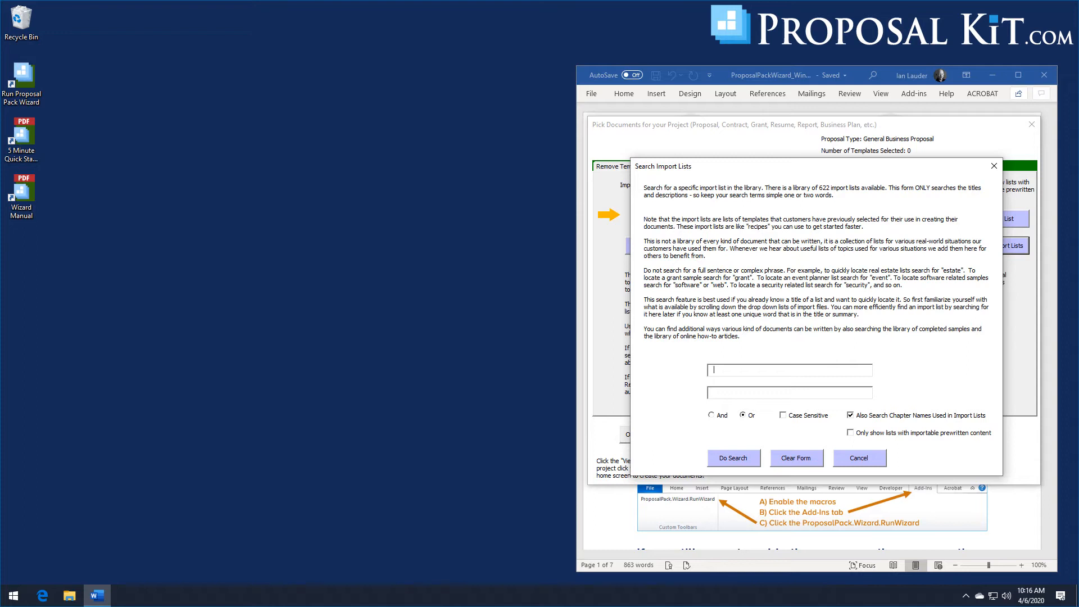
pyautogui.write('supply')
pyautogui.click(724, 464)
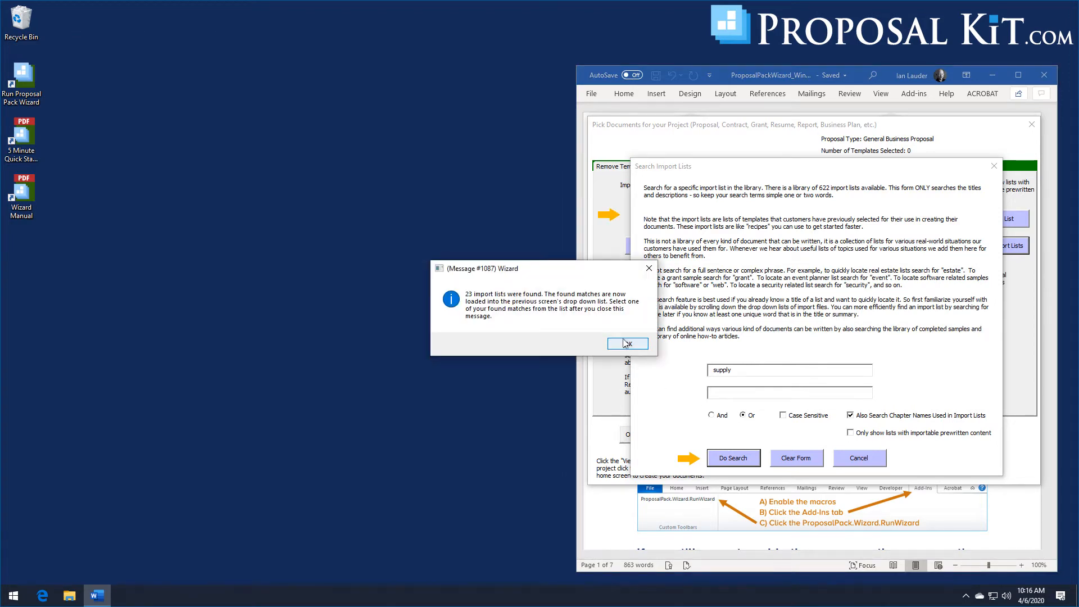
pyautogui.click(624, 342)
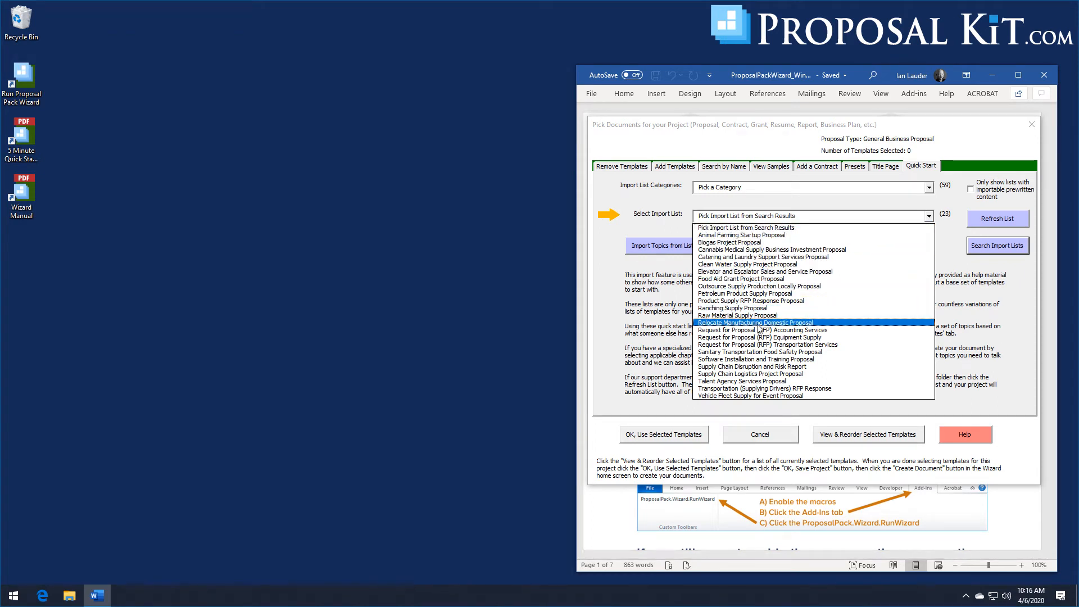
pyautogui.click(751, 368)
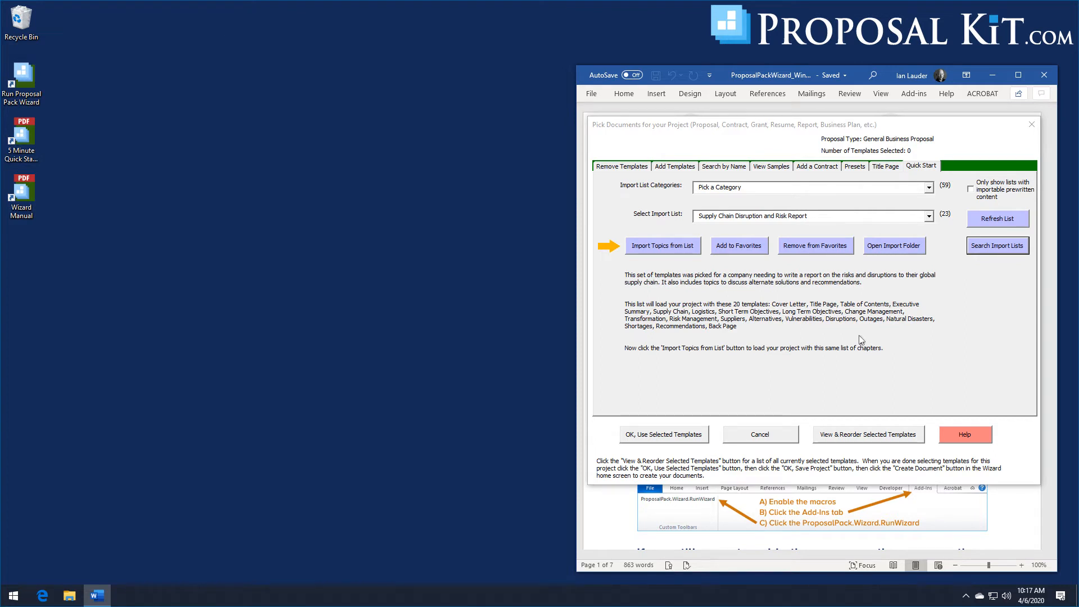
# Check the other matching import lists, keep Supply Chain Disruption and Risk Report, and import its topics into the project
pyautogui.click(929, 218)
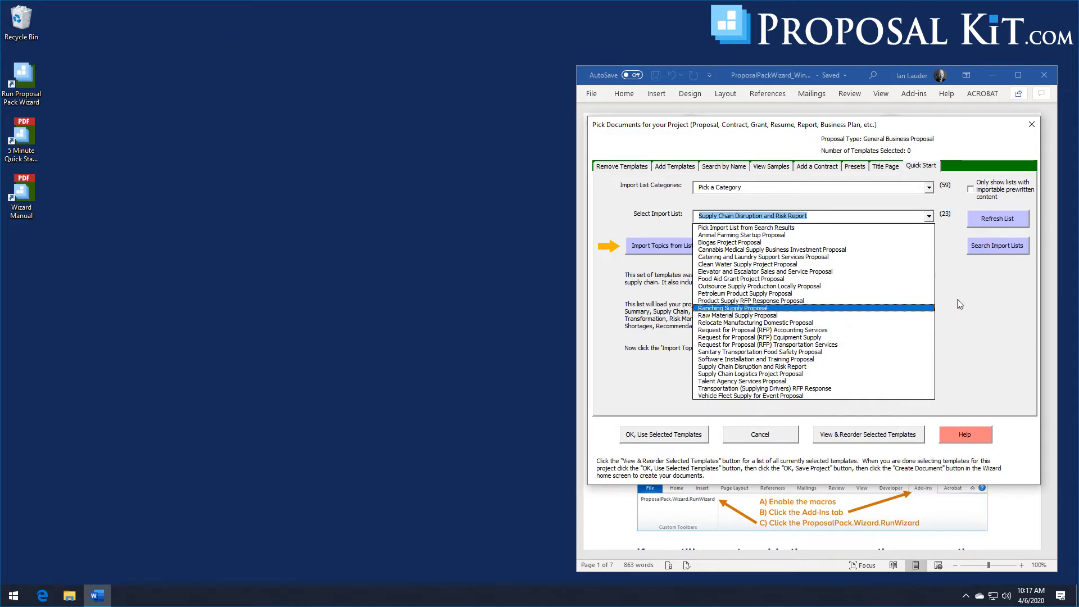
pyautogui.click(759, 217)
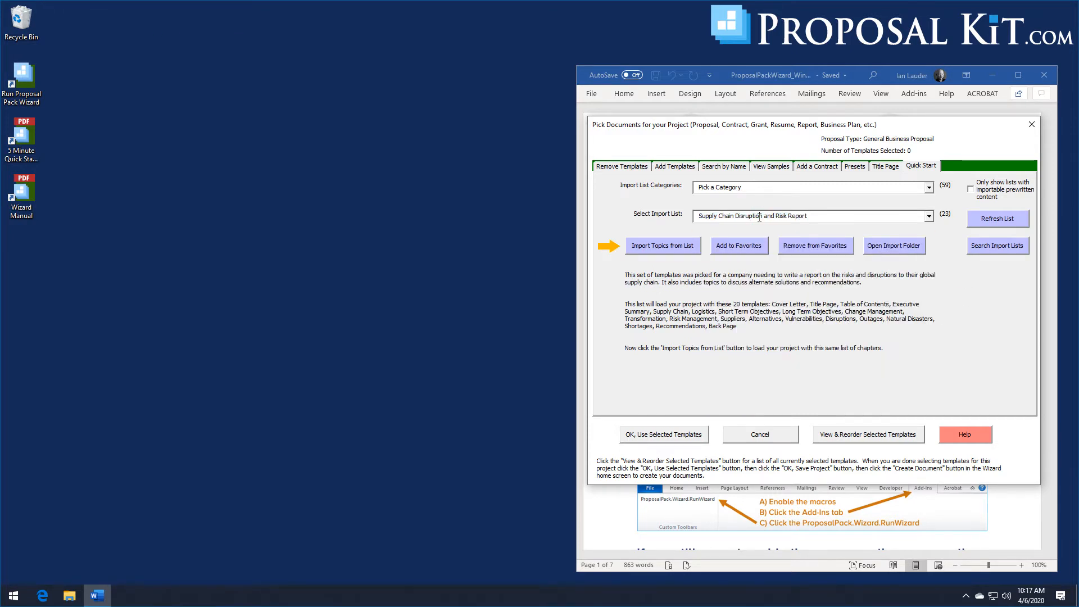
pyautogui.click(673, 246)
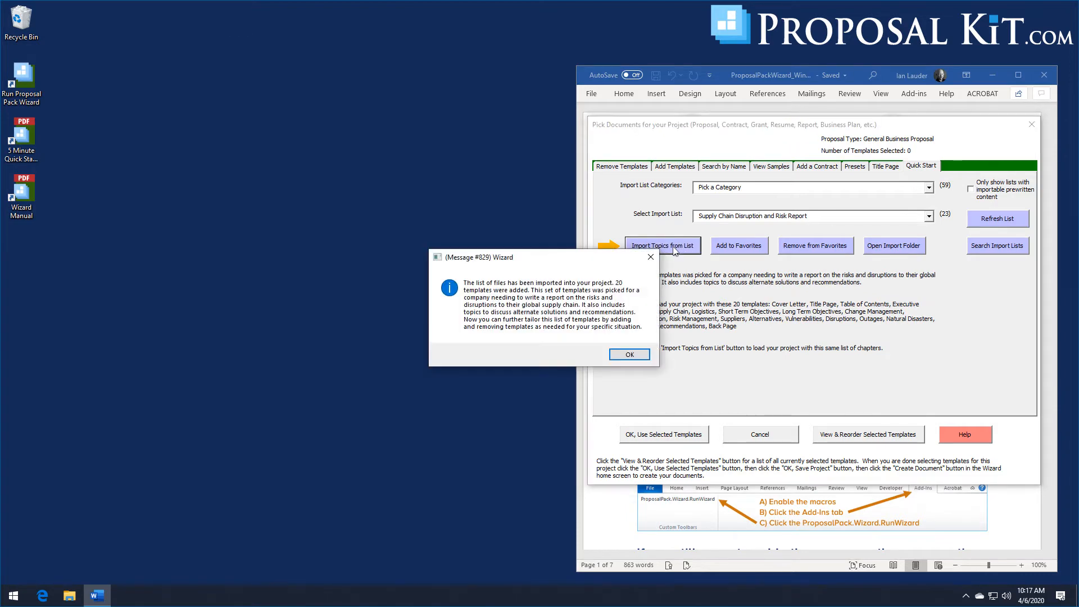
pyautogui.click(638, 354)
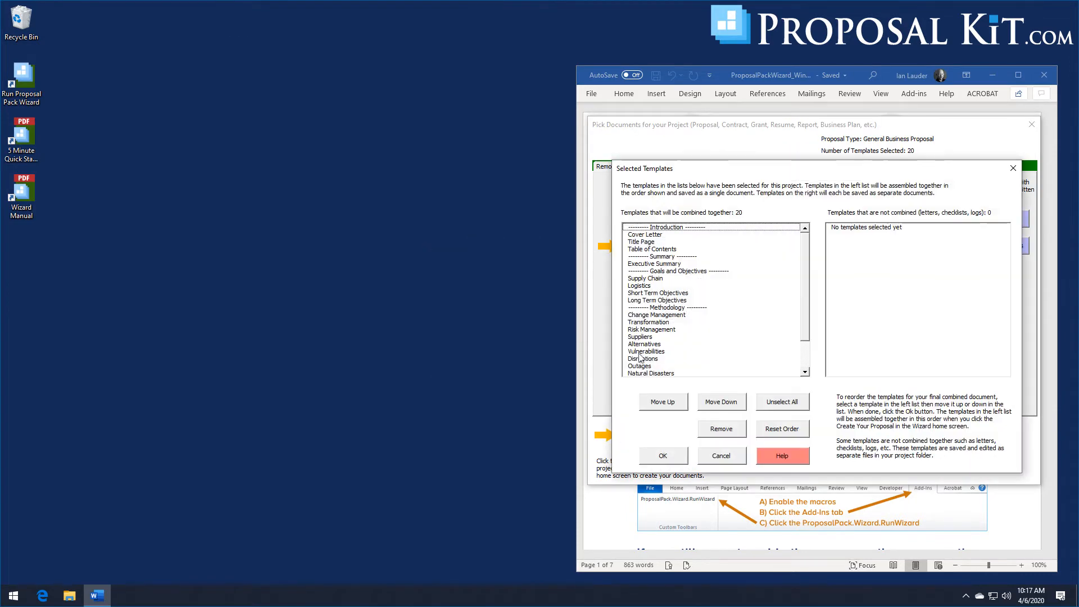
# Review the imported templates from Cover Letter to Back Page and accept their order
pyautogui.moveTo(805, 263)
pyautogui.mouseDown()
pyautogui.moveTo(804, 300)
pyautogui.moveTo(806, 255)
pyautogui.mouseUp()
pyautogui.moveTo(803, 259)
pyautogui.mouseDown()
pyautogui.moveTo(803, 279)
pyautogui.moveTo(812, 260)
pyautogui.mouseUp()
pyautogui.moveTo(804, 277); pyautogui.dragTo(803, 309)
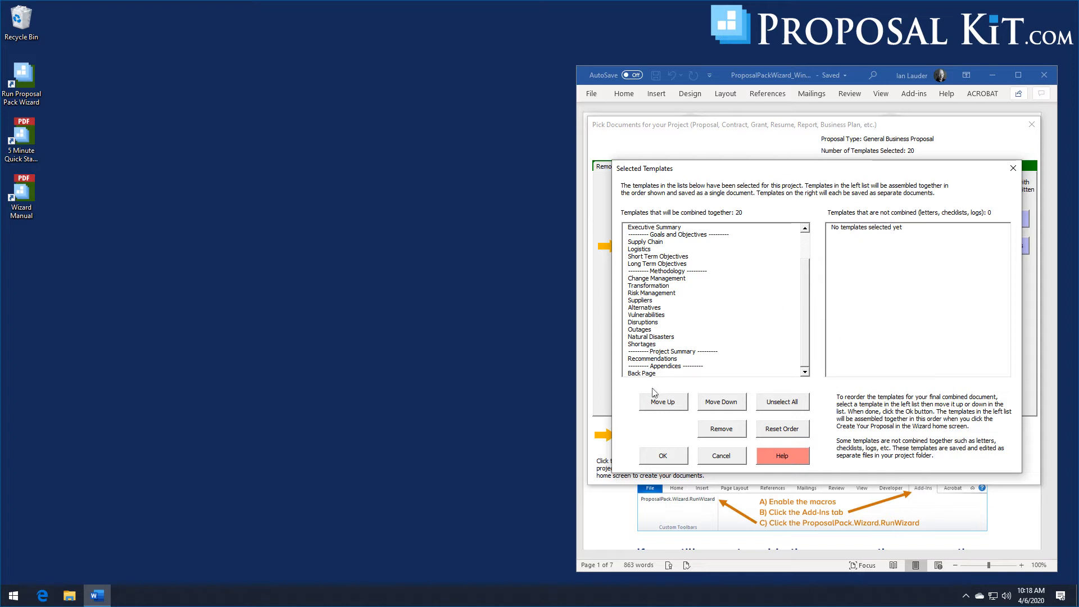
pyautogui.click(663, 458)
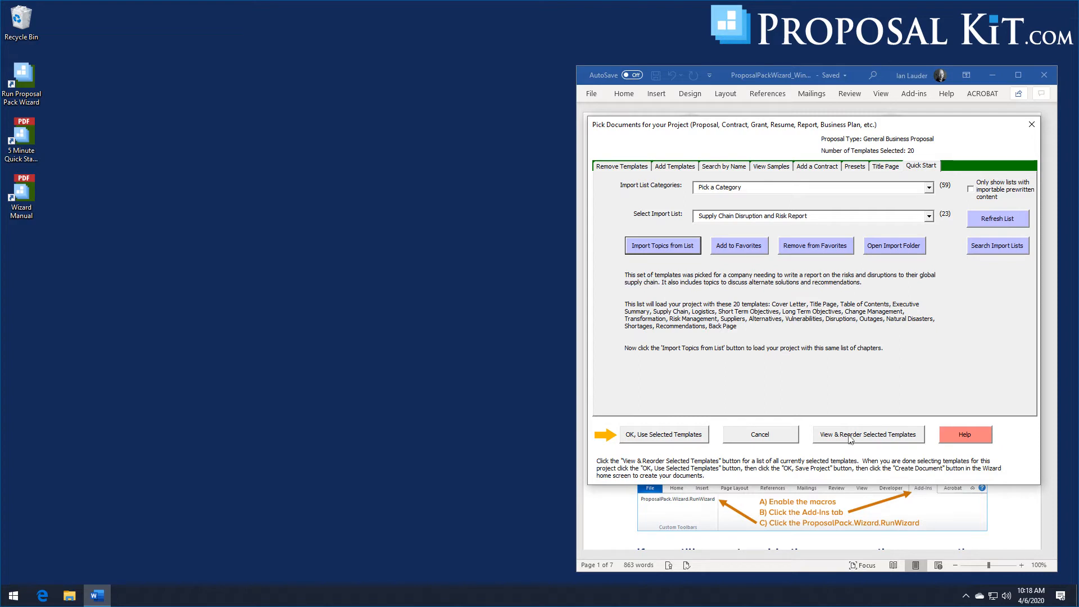
# Mark the Short Term Objectives and Long Term Objectives templates for removal and clear both selections again
pyautogui.click(628, 167)
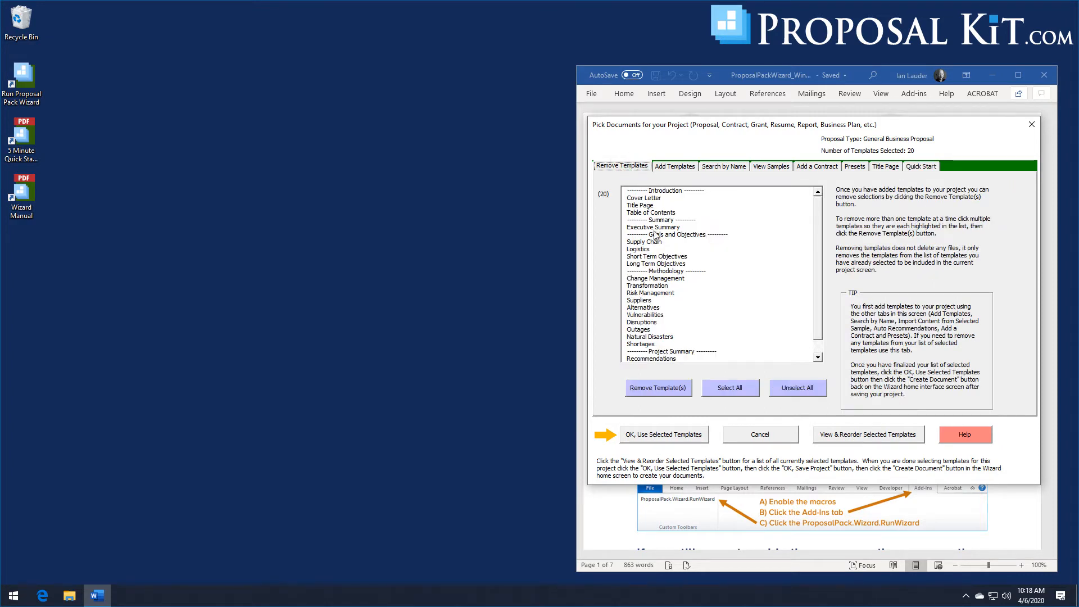
pyautogui.click(655, 263)
pyautogui.click(653, 257)
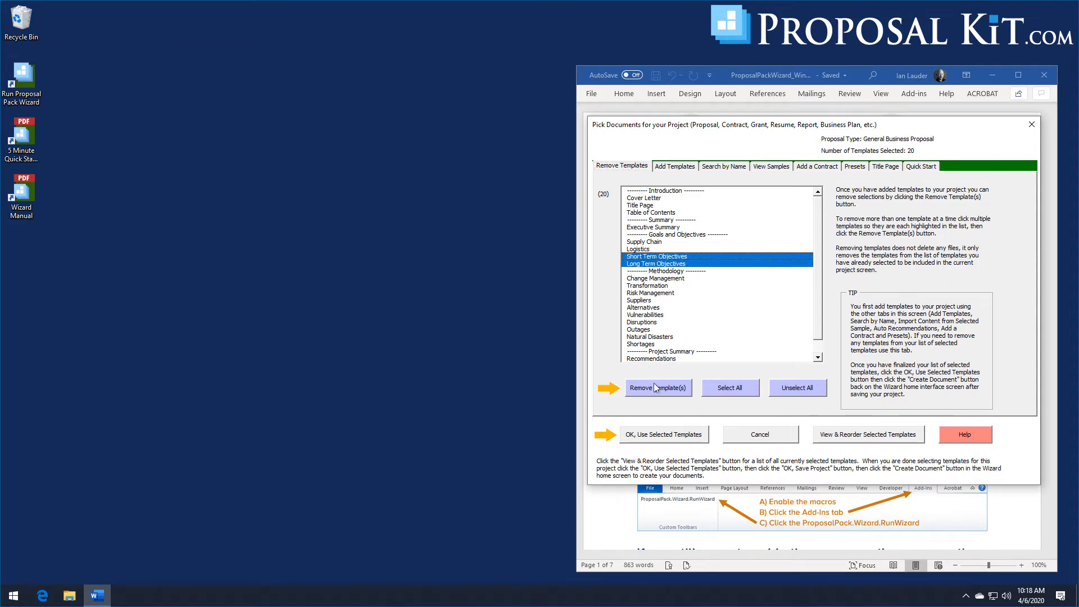
pyautogui.click(675, 265)
pyautogui.click(673, 258)
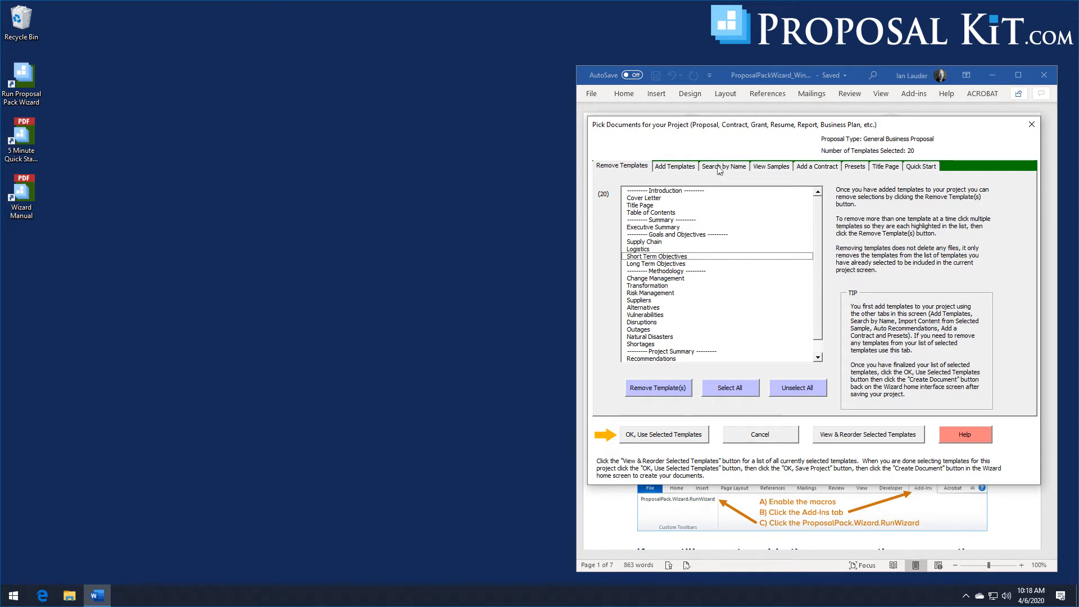
# Add the Take Action template from the Goals and Objectives category to the project
pyautogui.click(676, 167)
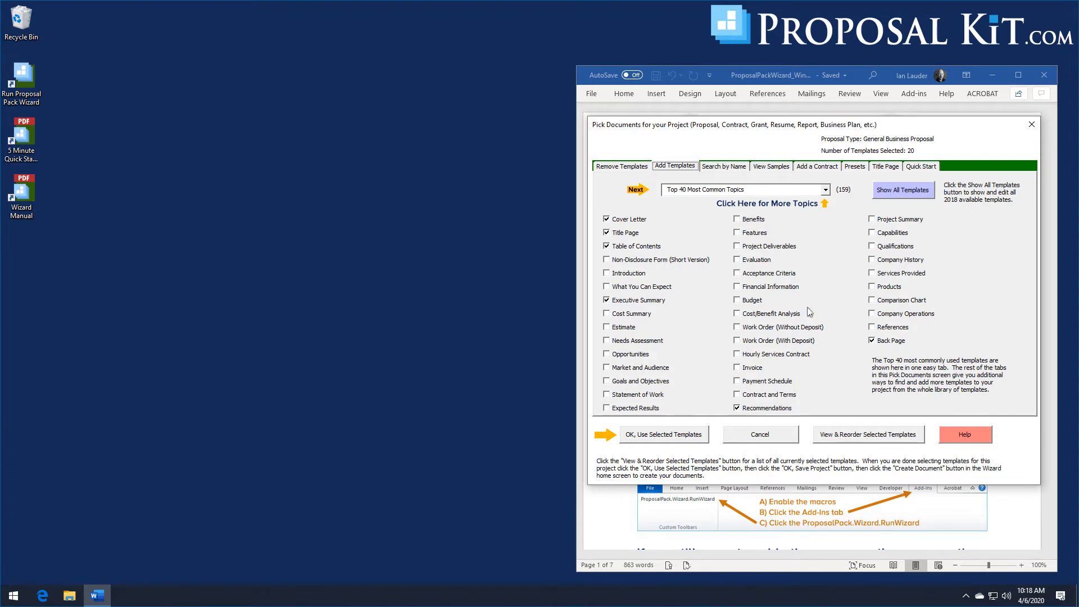
pyautogui.click(826, 190)
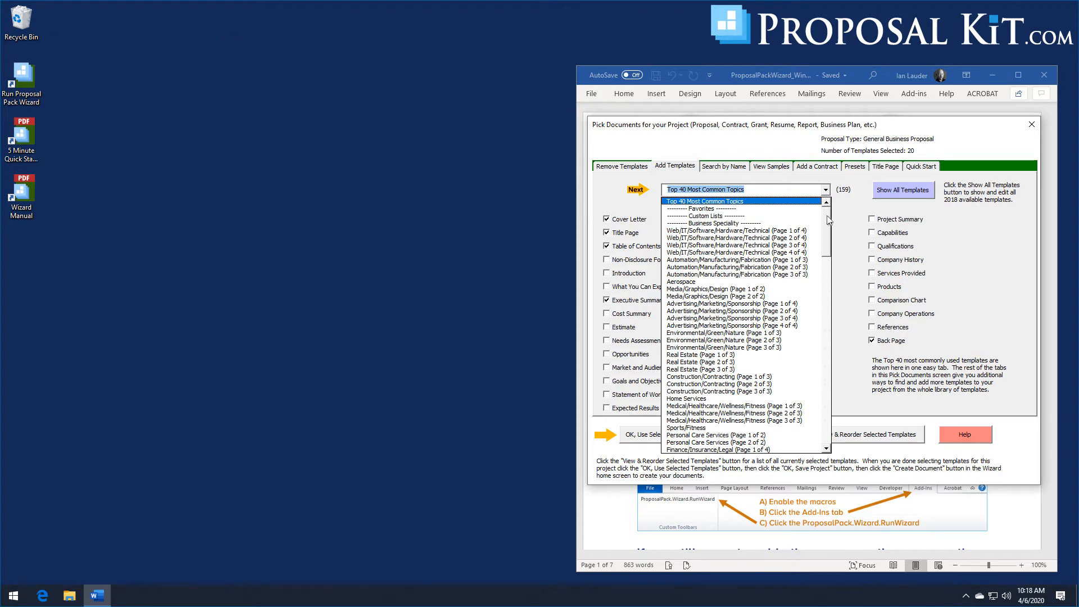
pyautogui.moveTo(829, 221); pyautogui.dragTo(822, 307)
pyautogui.click(720, 238)
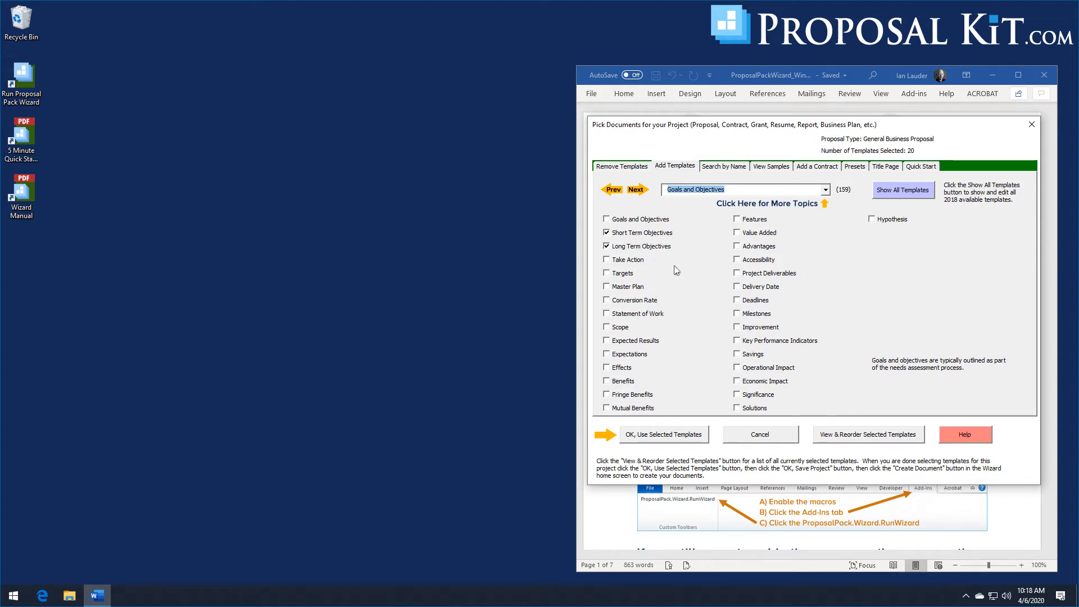
pyautogui.click(607, 261)
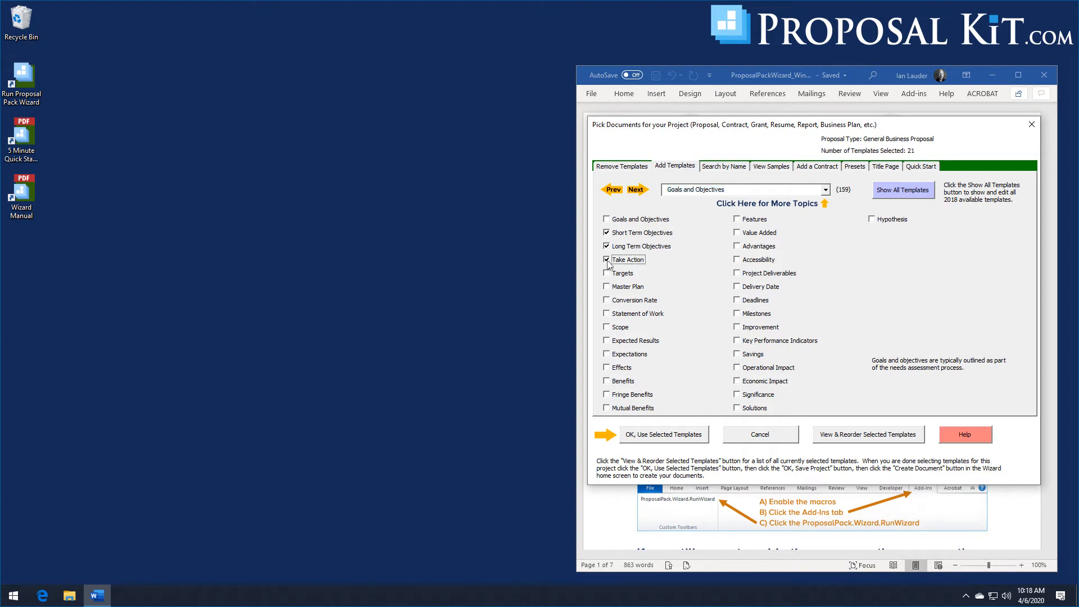
# Move the Take Action template down to directly after Recommendations in the combined document order and accept the template selection
pyautogui.click(826, 439)
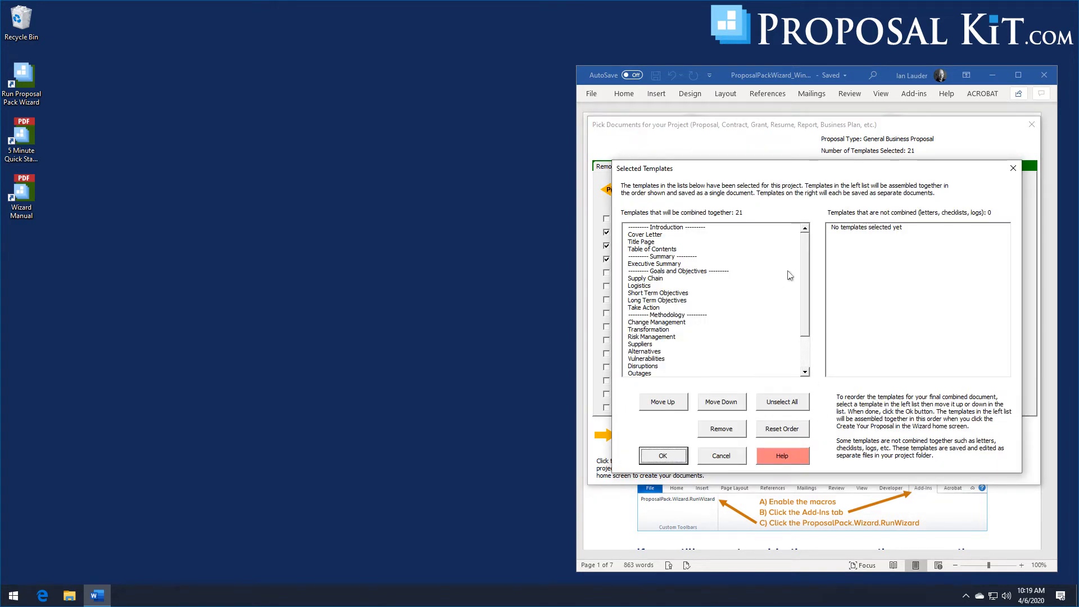
pyautogui.click(643, 308)
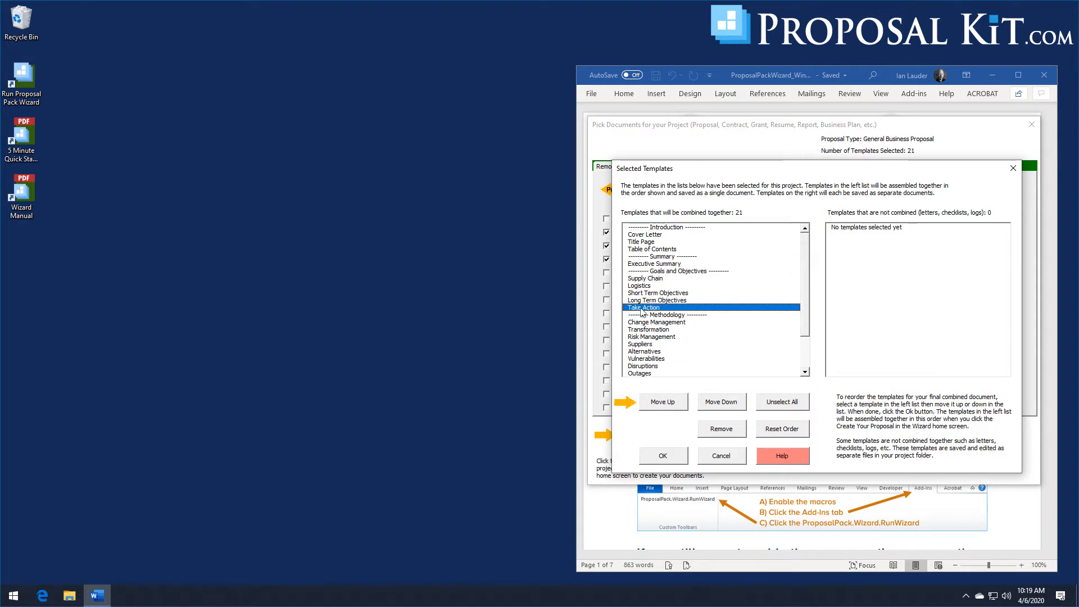
pyautogui.click(725, 406)
pyautogui.click(725, 406)
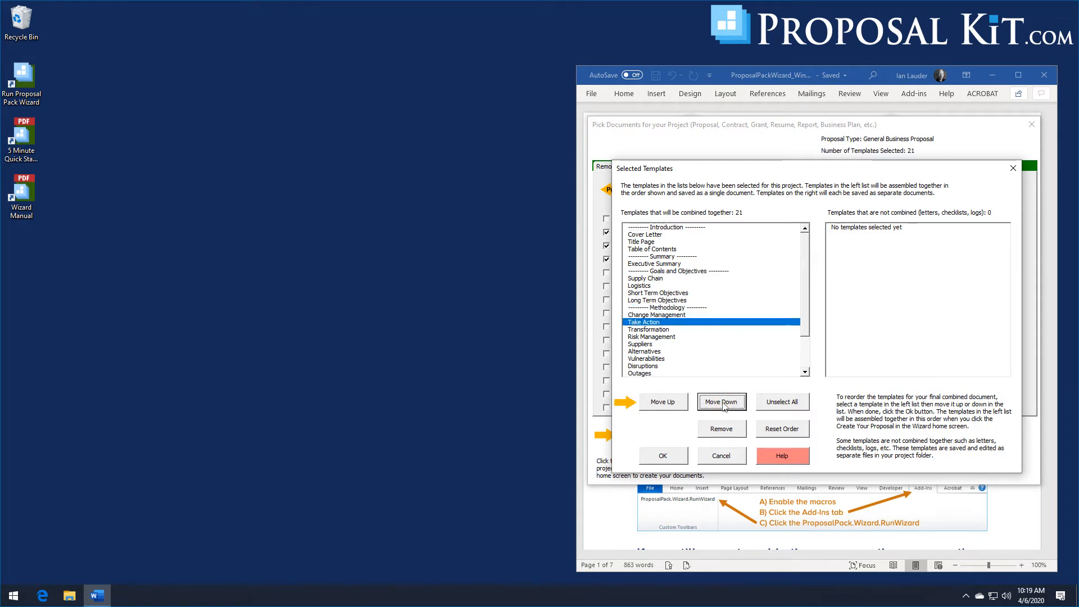
pyautogui.click(724, 407)
pyautogui.click(725, 406)
pyautogui.click(724, 407)
pyautogui.click(724, 407)
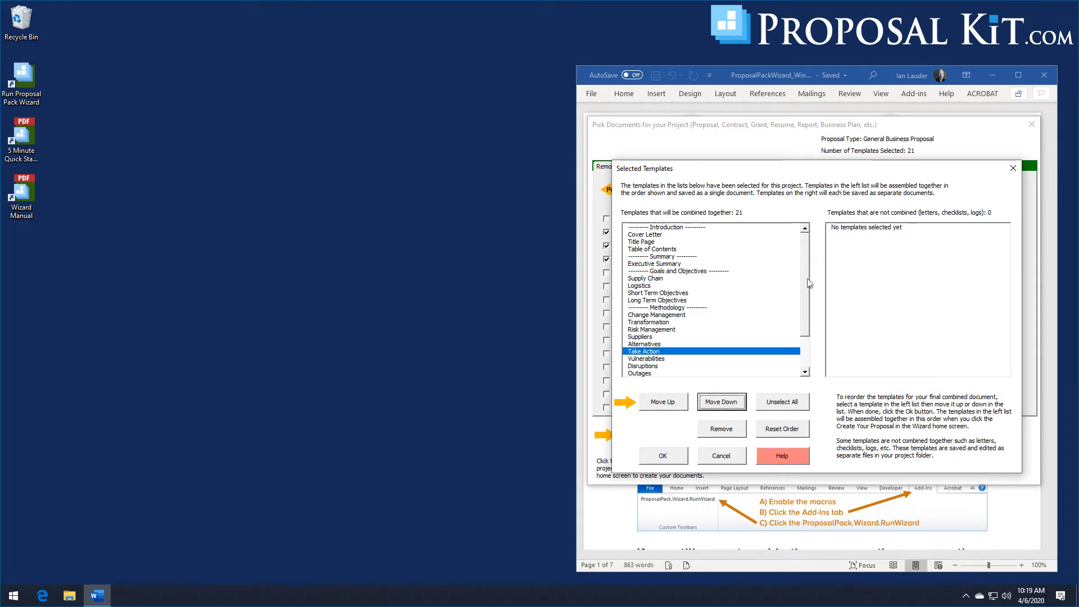
pyautogui.moveTo(809, 283); pyautogui.dragTo(808, 315)
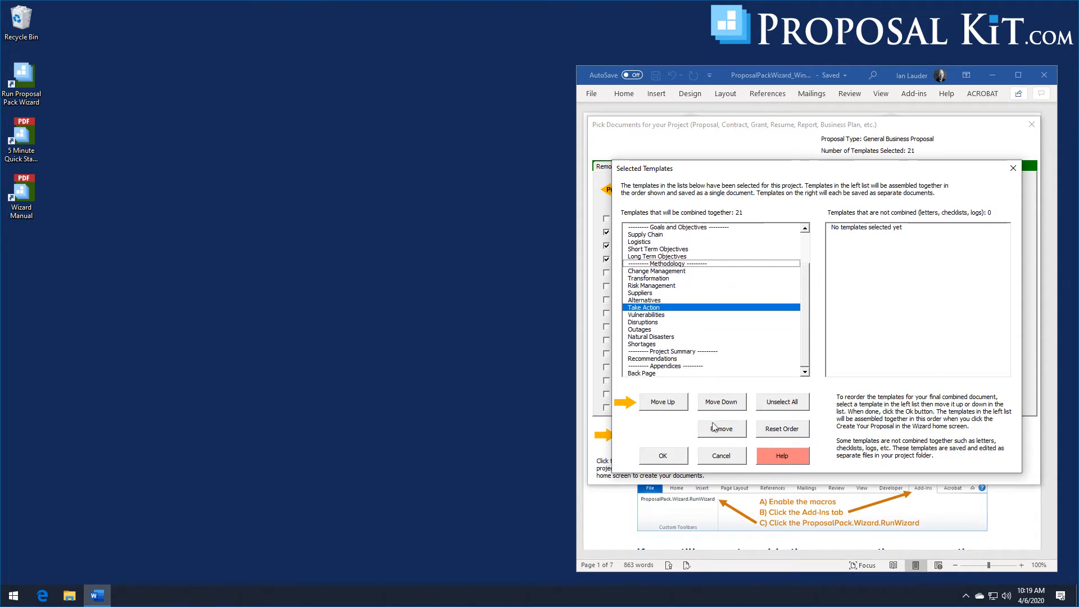
pyautogui.click(714, 404)
pyautogui.click(714, 405)
pyautogui.click(714, 406)
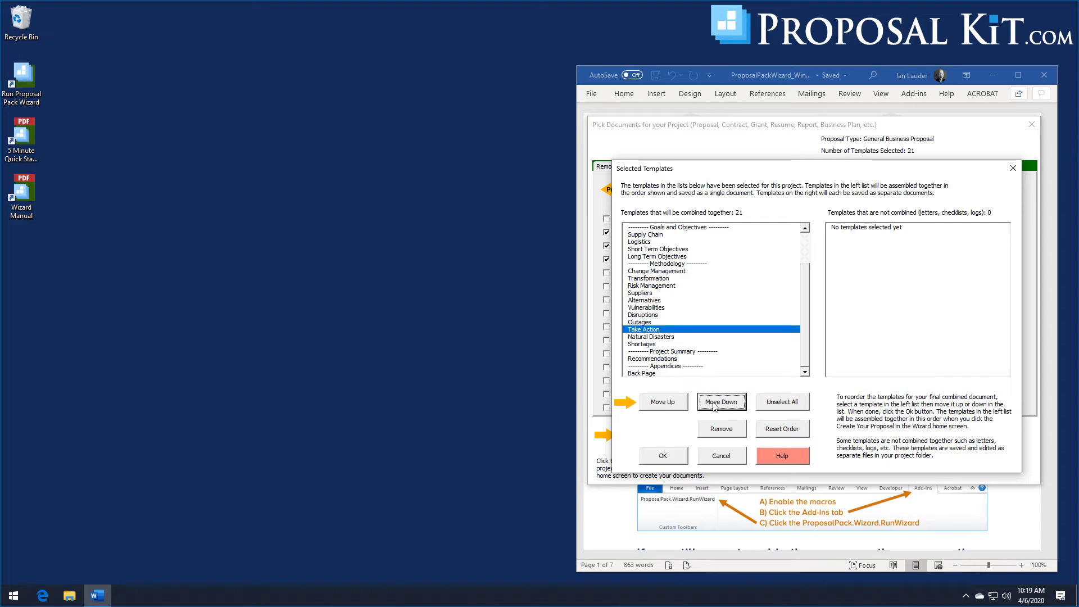
pyautogui.click(714, 404)
pyautogui.click(713, 404)
pyautogui.click(713, 404)
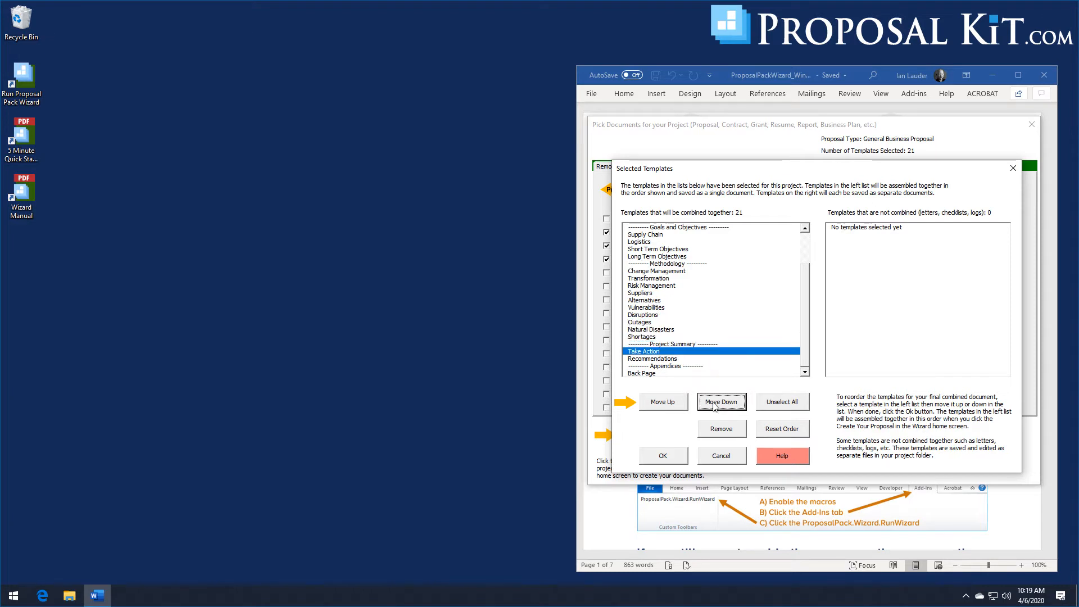
pyautogui.click(714, 405)
pyautogui.click(646, 360)
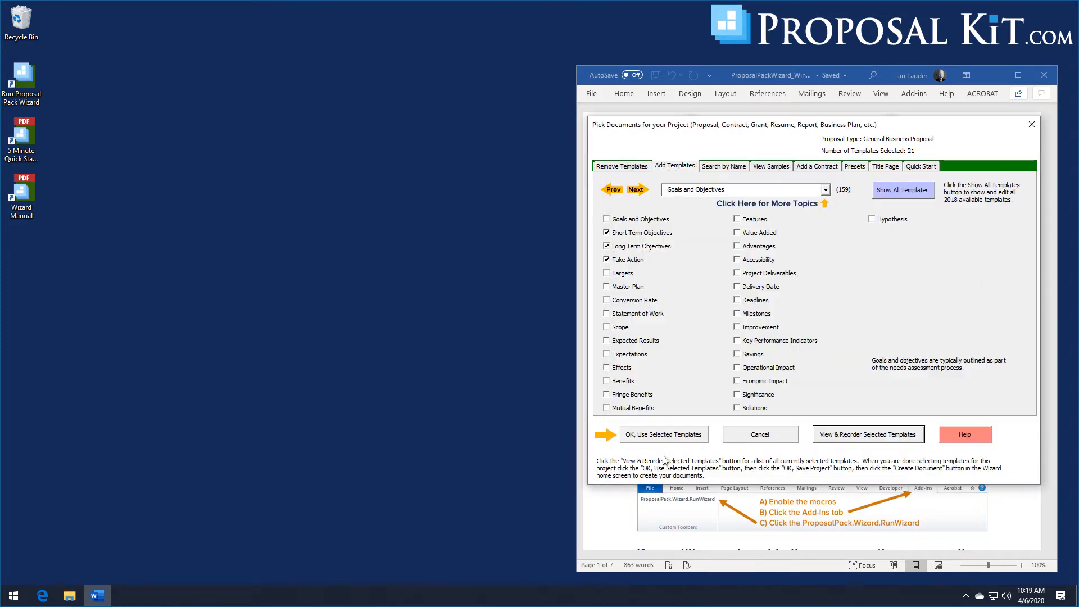
pyautogui.click(663, 455)
pyautogui.click(660, 436)
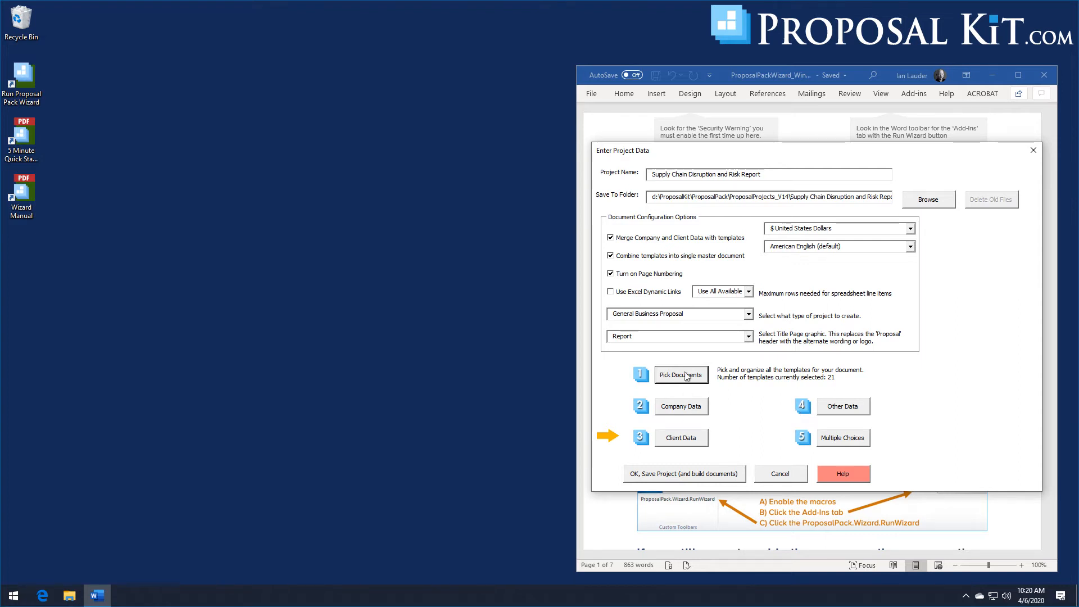
# Review the project's company information with its saved company choices and the client data, accepting both forms without changes
pyautogui.click(684, 411)
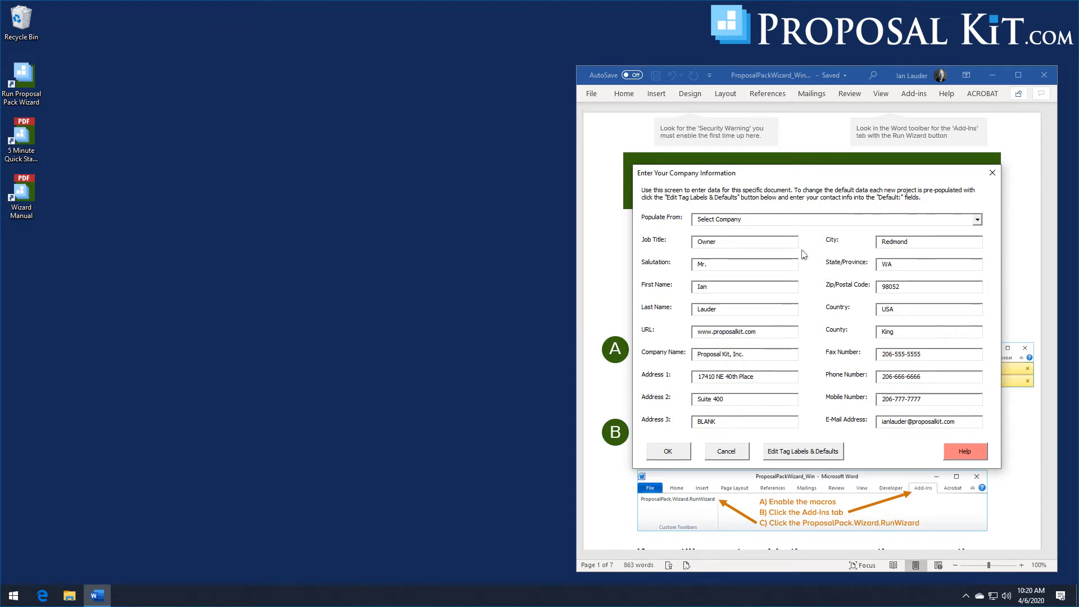
pyautogui.click(976, 219)
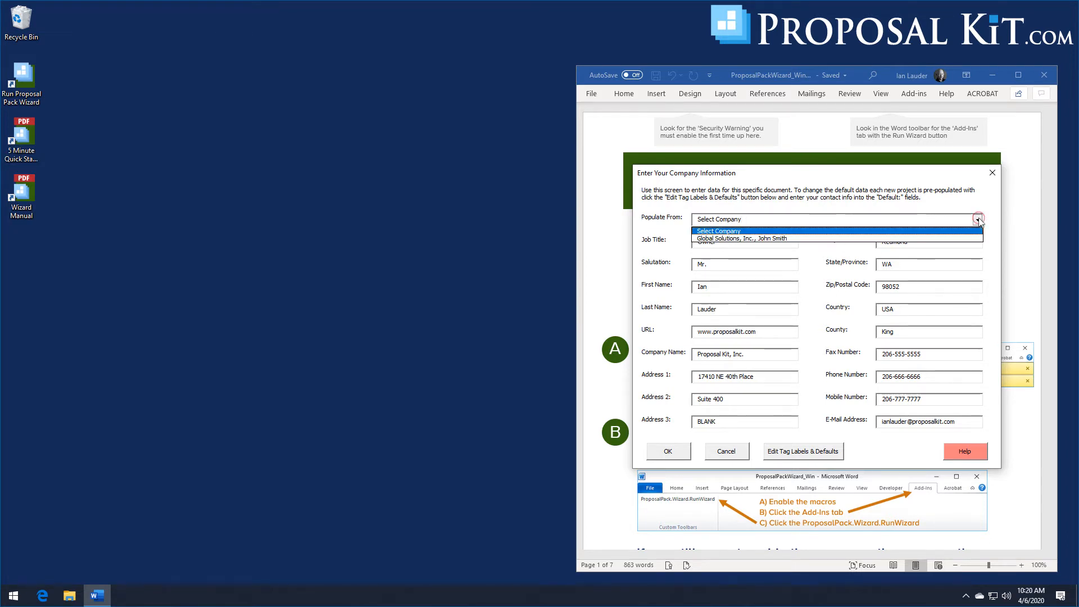
pyautogui.click(991, 216)
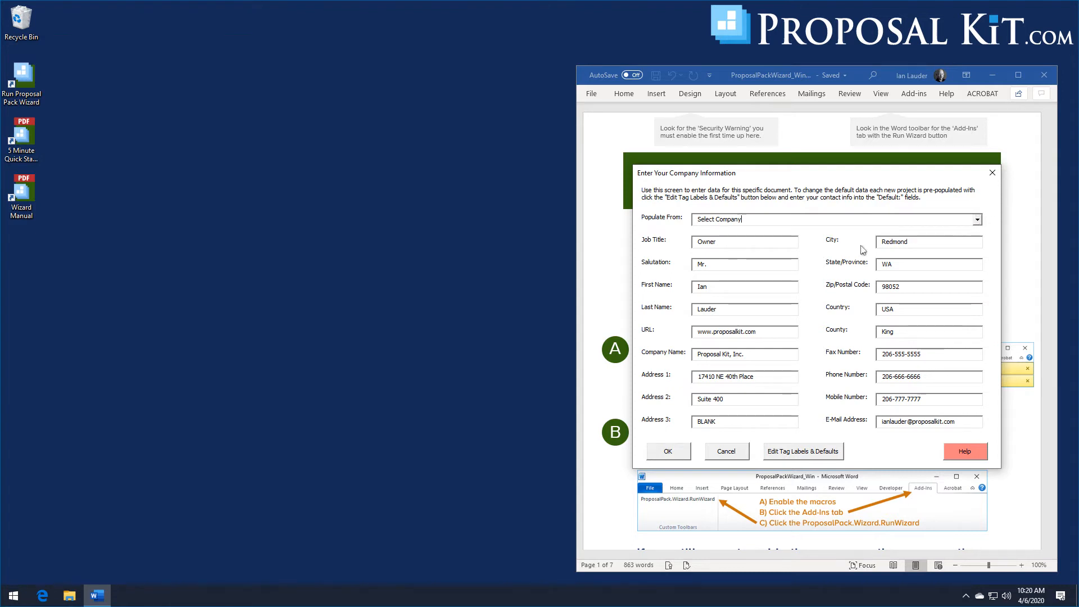
pyautogui.click(670, 453)
pyautogui.click(684, 443)
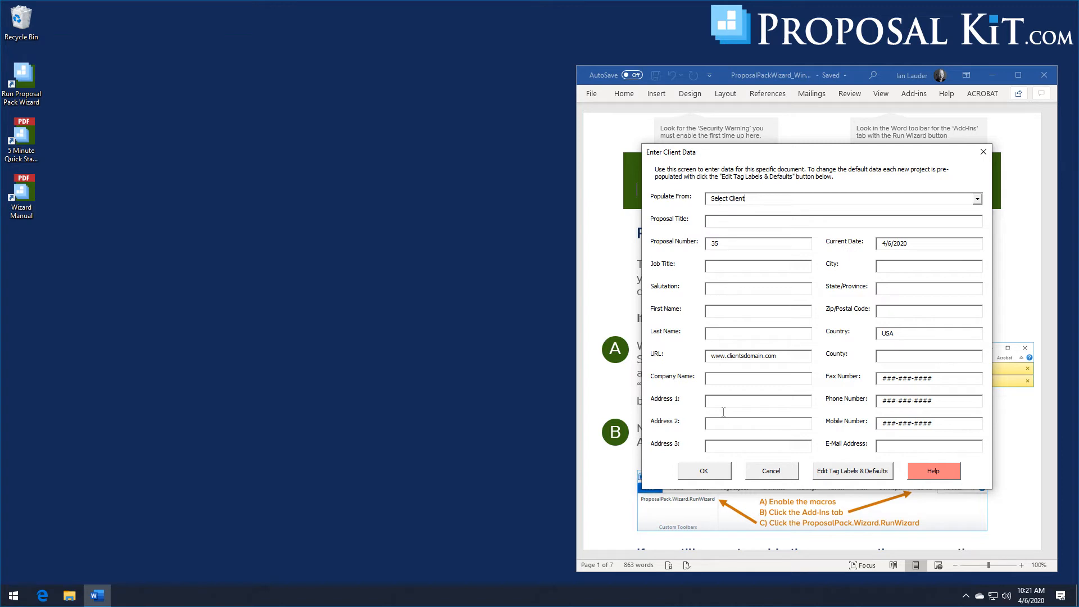
pyautogui.click(704, 473)
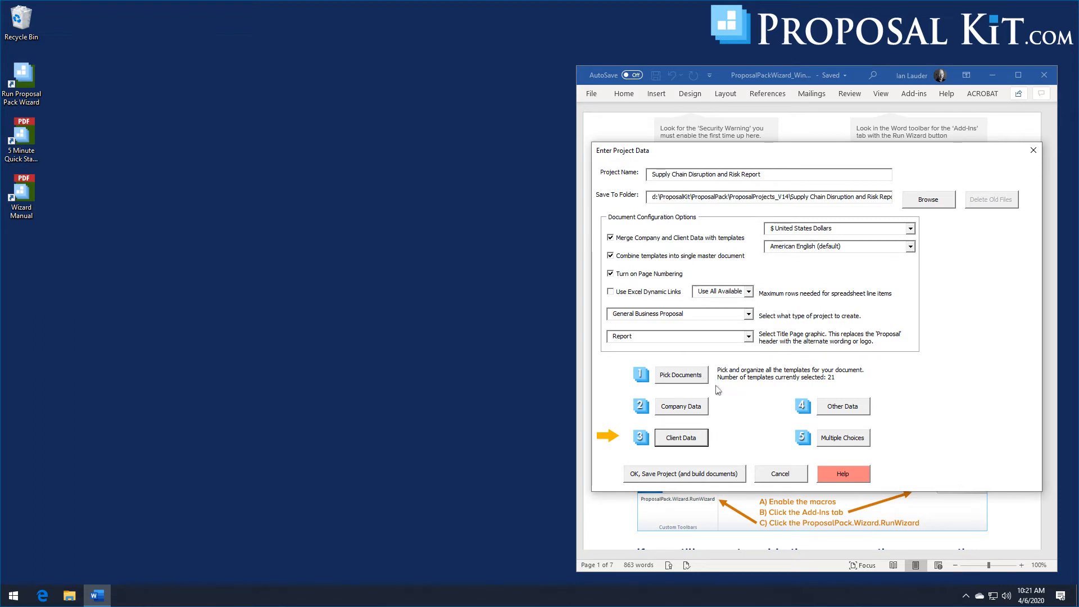
# Save the Supply Chain Disruption and Risk Report project, build its documents and continue to editing the project documents
pyautogui.click(673, 476)
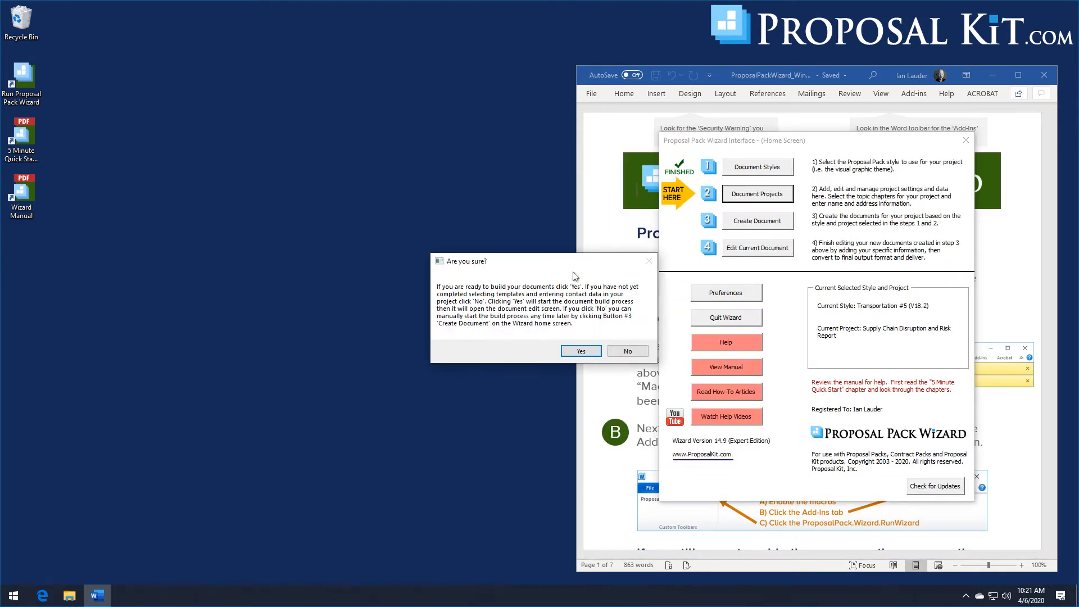
pyautogui.click(580, 350)
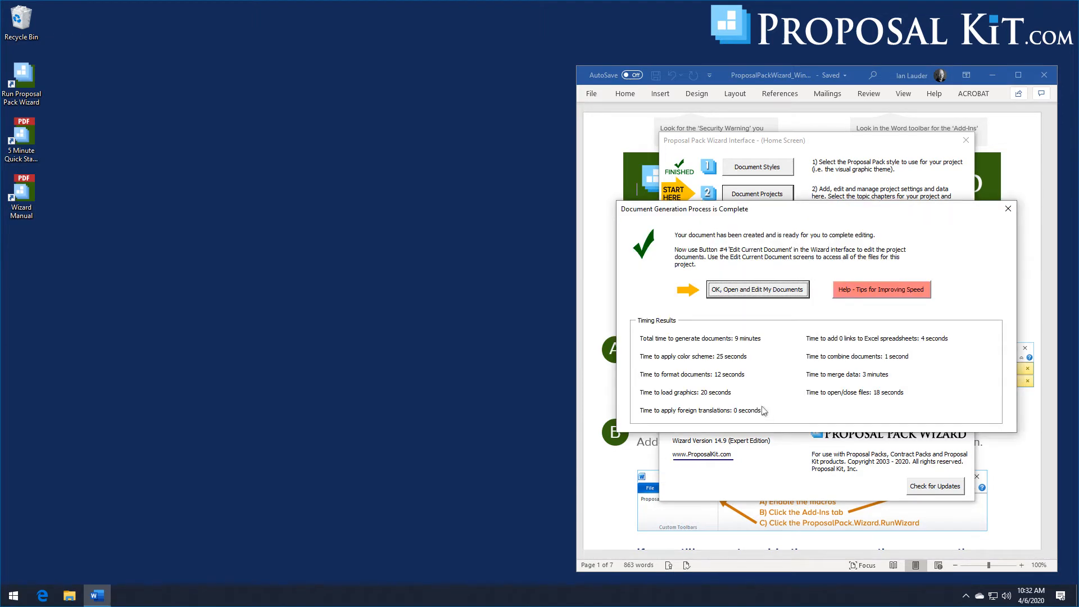
pyautogui.click(745, 291)
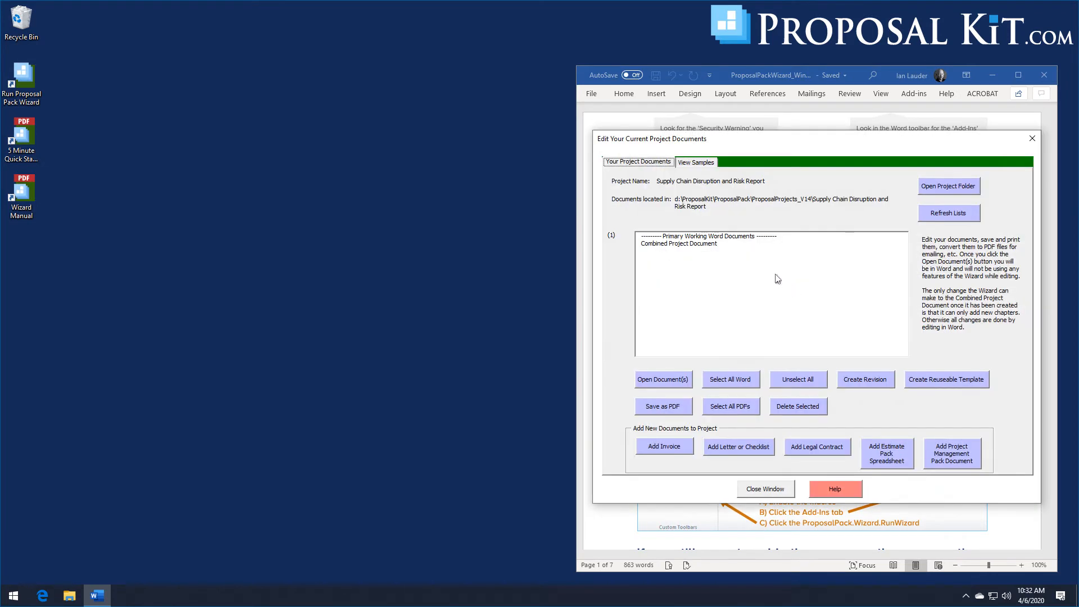
# Open the Combined Project Document in Word and place its window beside the wizard
pyautogui.click(691, 244)
pyautogui.click(661, 378)
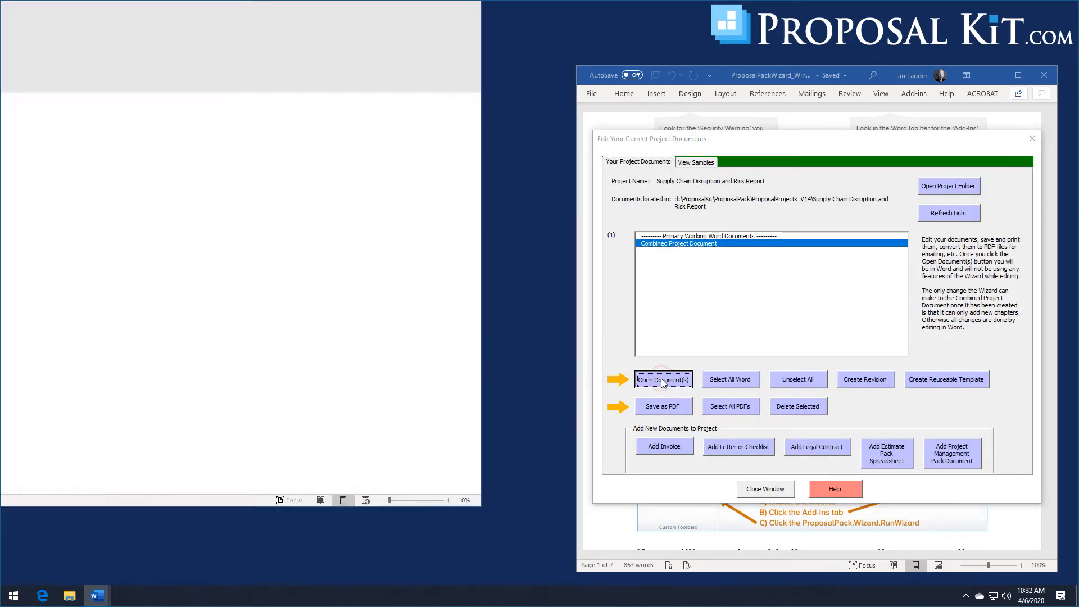
pyautogui.moveTo(268, 11); pyautogui.dragTo(345, 23)
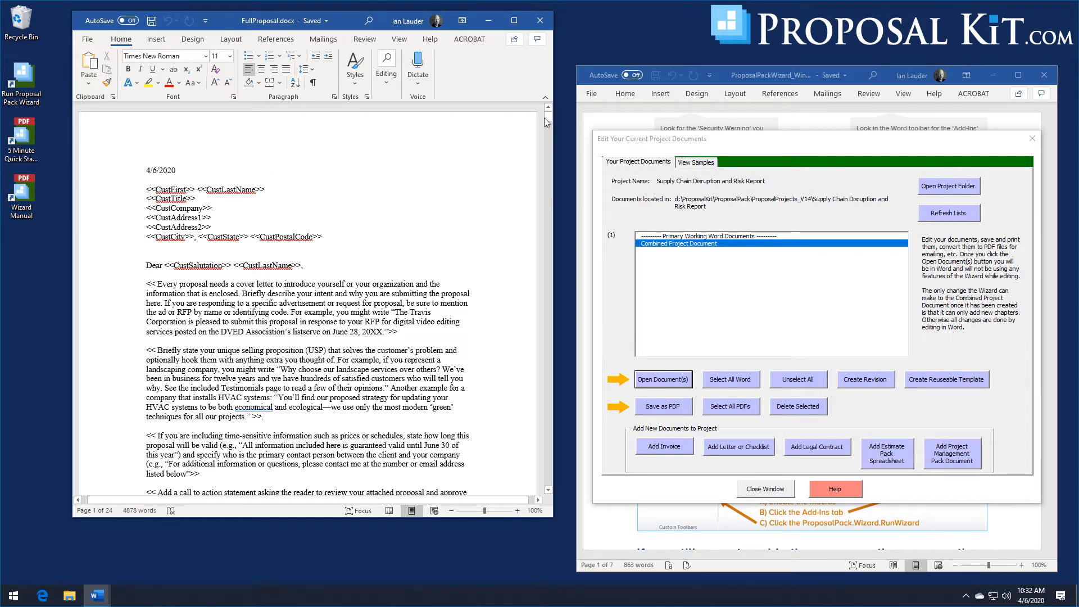
# Examine the cover letter and the title page of the report, including its merged fields, logo and images
pyautogui.scroll(-12, 194, 244)
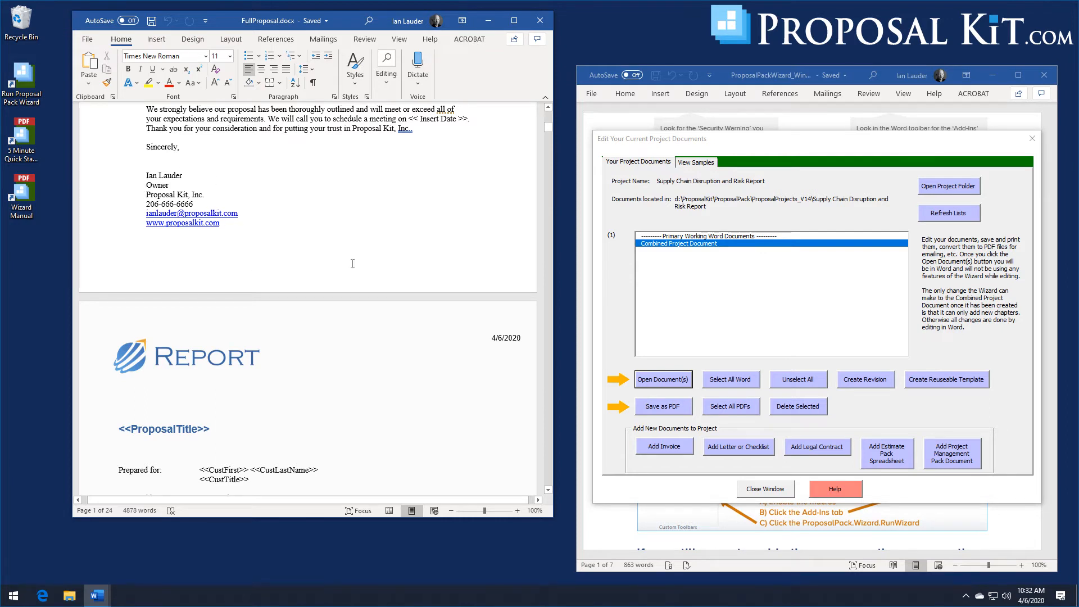
pyautogui.scroll(-6, 388, 331)
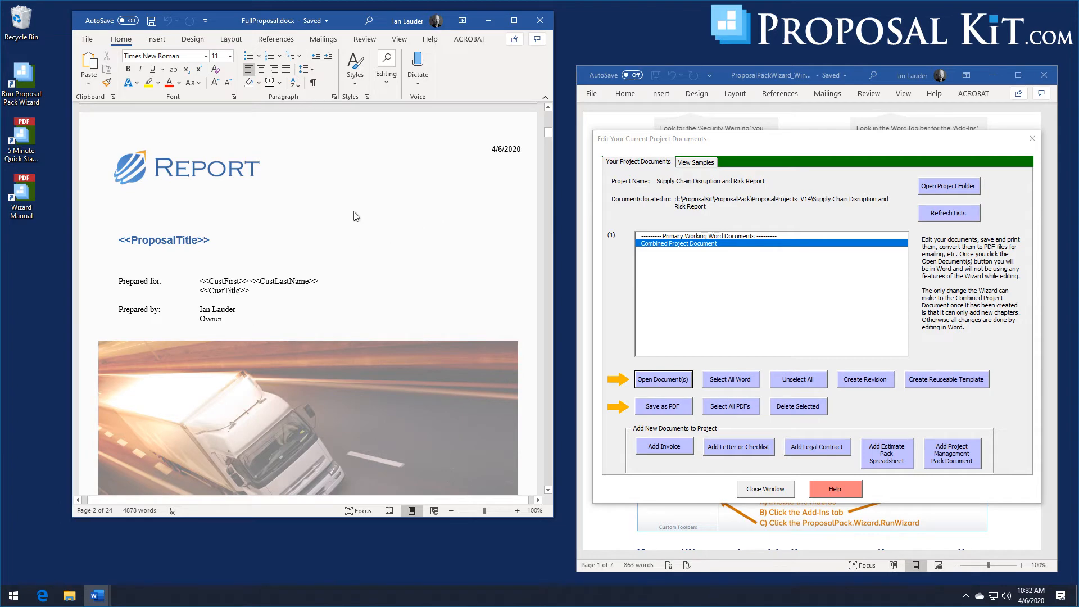
pyautogui.scroll(-3, 343, 232)
pyautogui.scroll(-7, 340, 232)
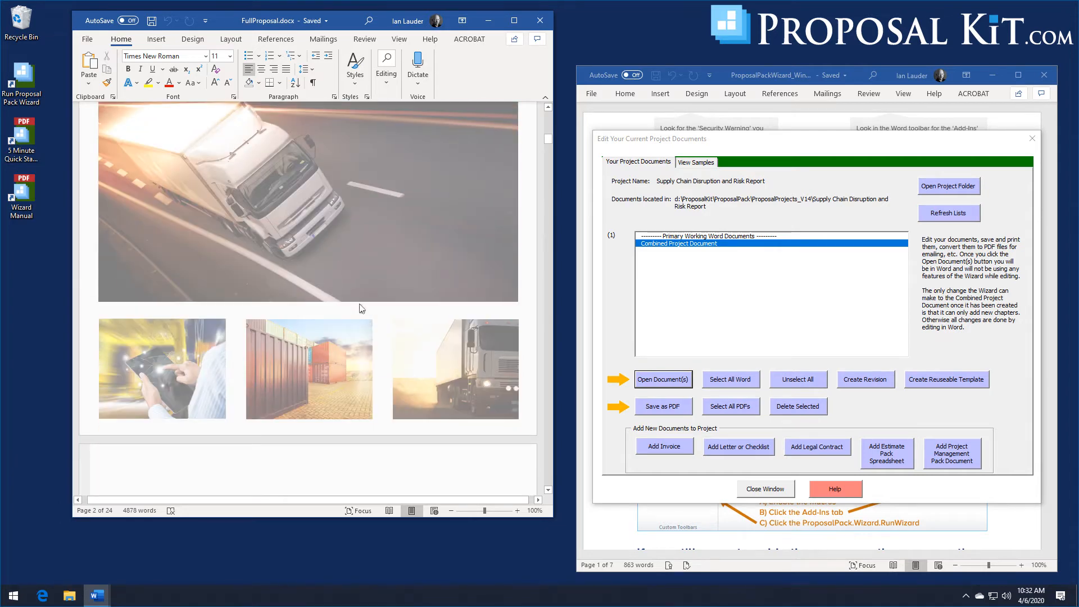
pyautogui.scroll(15, 361, 308)
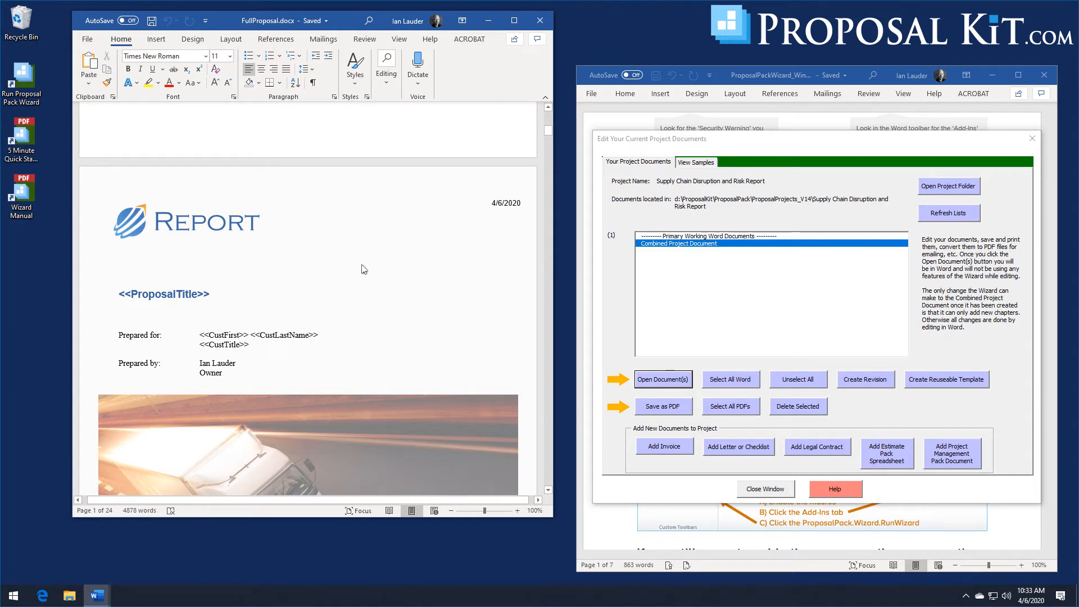
pyautogui.scroll(-8, 431, 267)
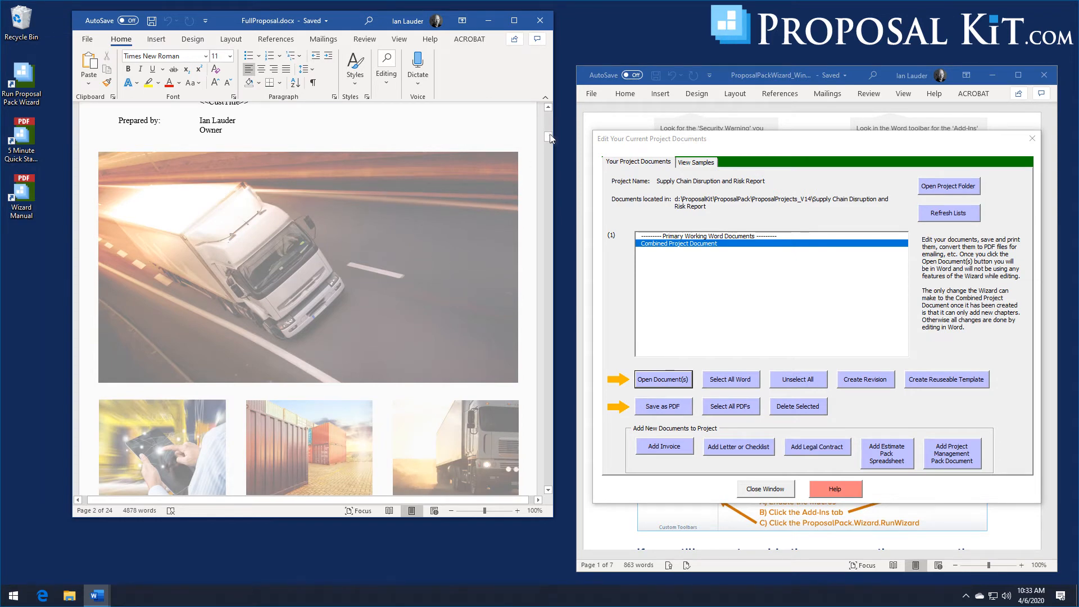
pyautogui.moveTo(549, 138); pyautogui.dragTo(550, 139)
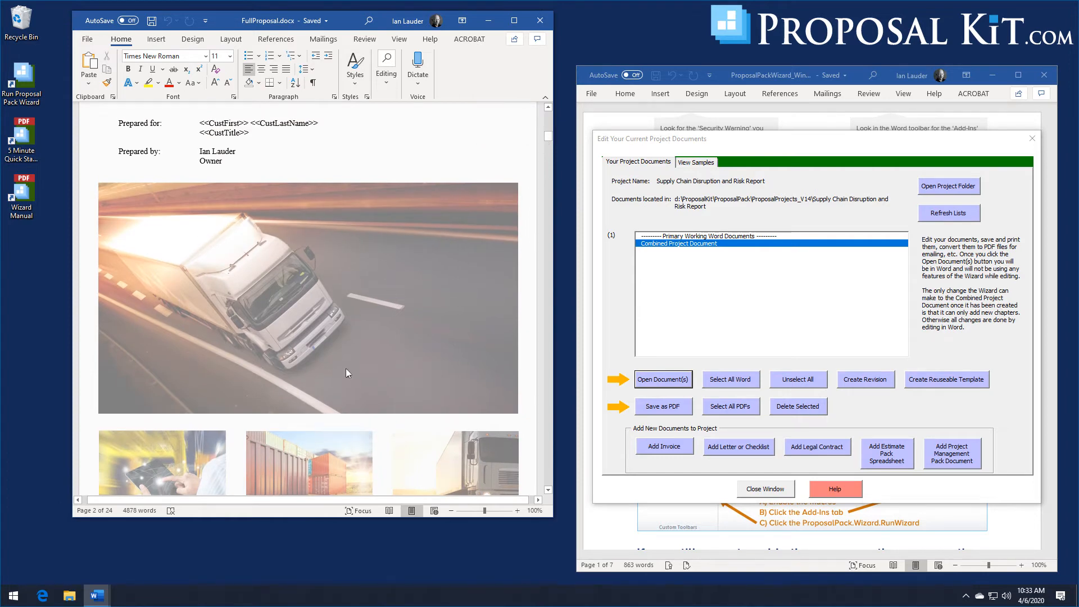
pyautogui.scroll(-3, 322, 392)
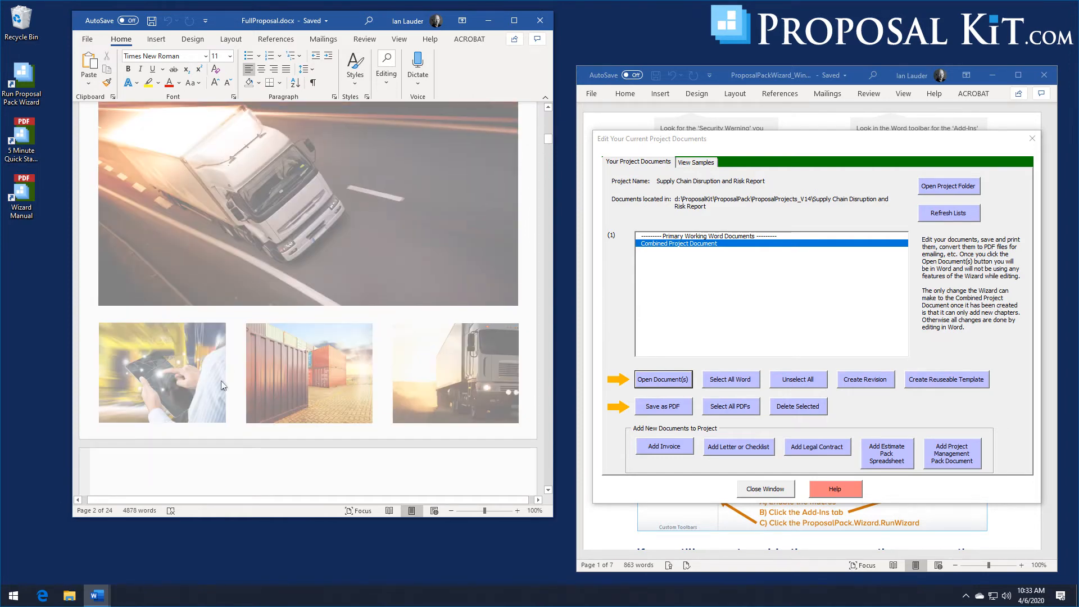
pyautogui.scroll(-2, 404, 371)
pyautogui.scroll(8, 445, 245)
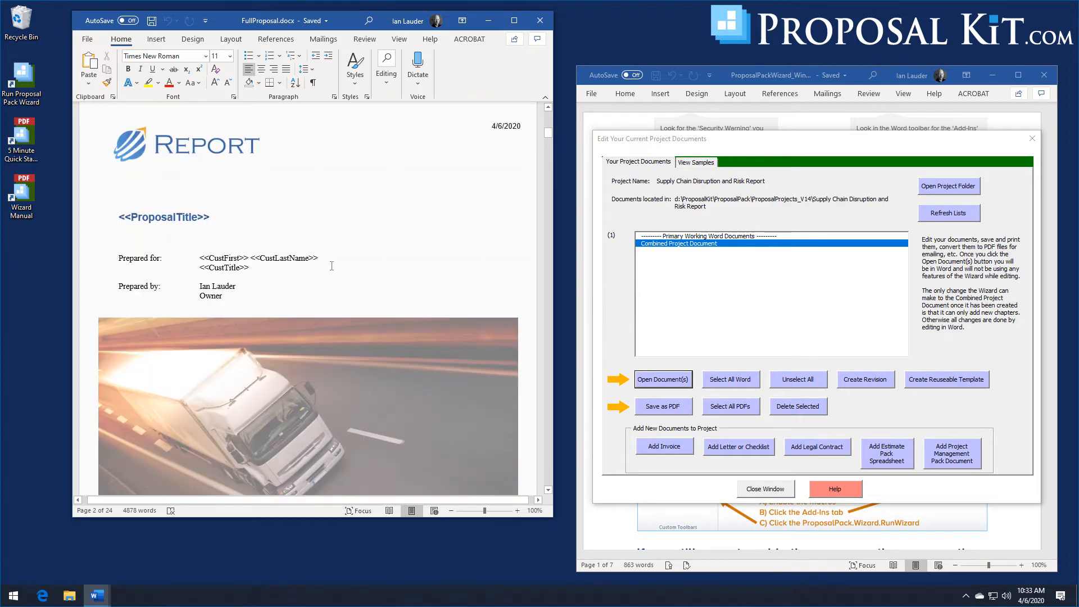
# Examine the table of contents, the page footer and the Executive Summary chapter of the report
pyautogui.scroll(-8, 235, 207)
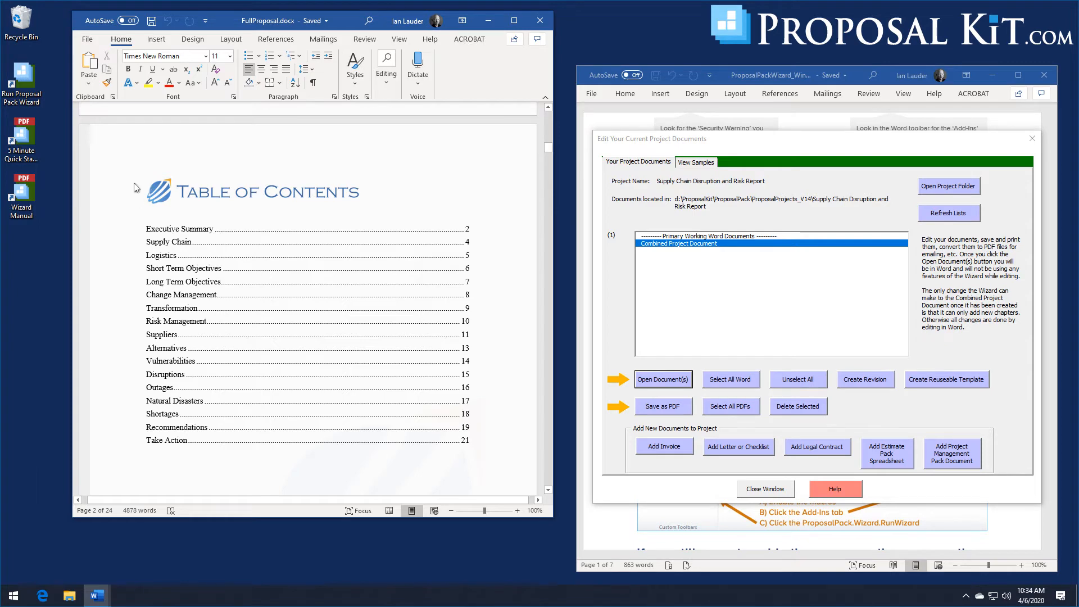
pyautogui.scroll(-3, 168, 200)
pyautogui.scroll(-3, 386, 411)
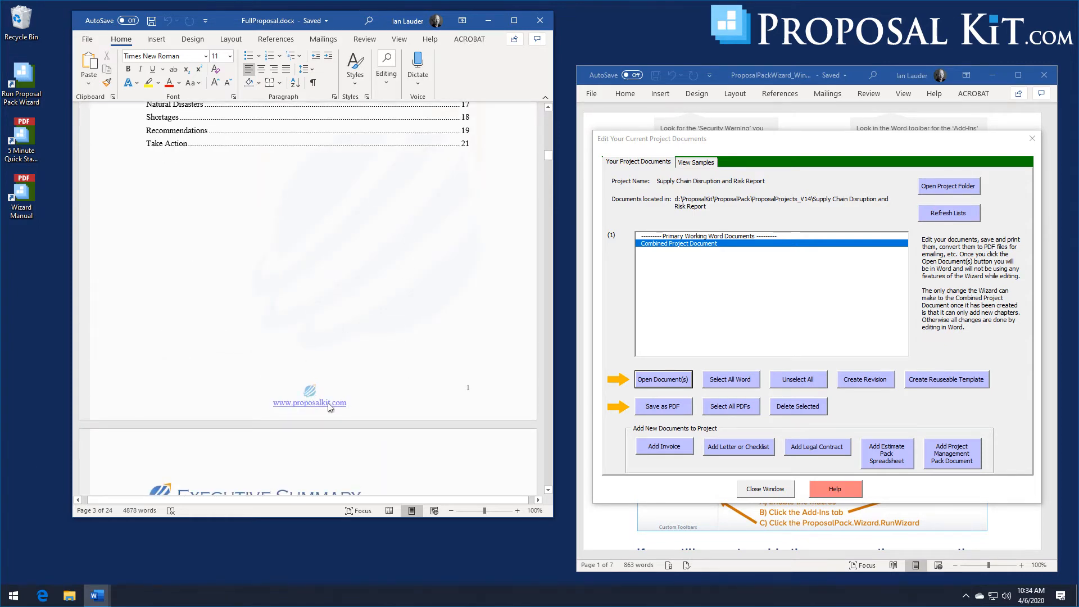
pyautogui.scroll(-5, 337, 404)
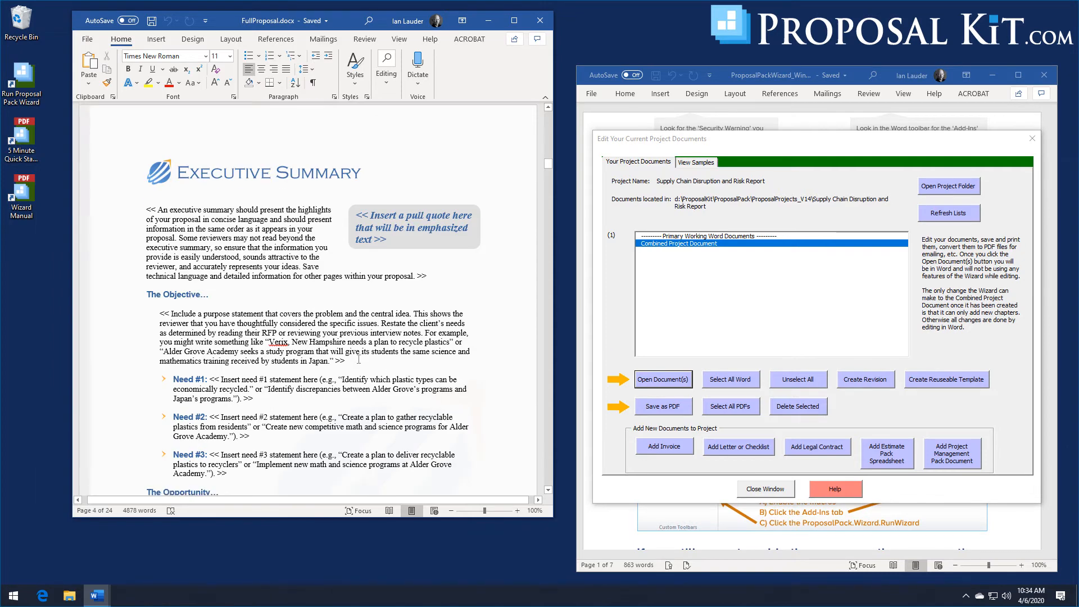
pyautogui.scroll(-4, 386, 353)
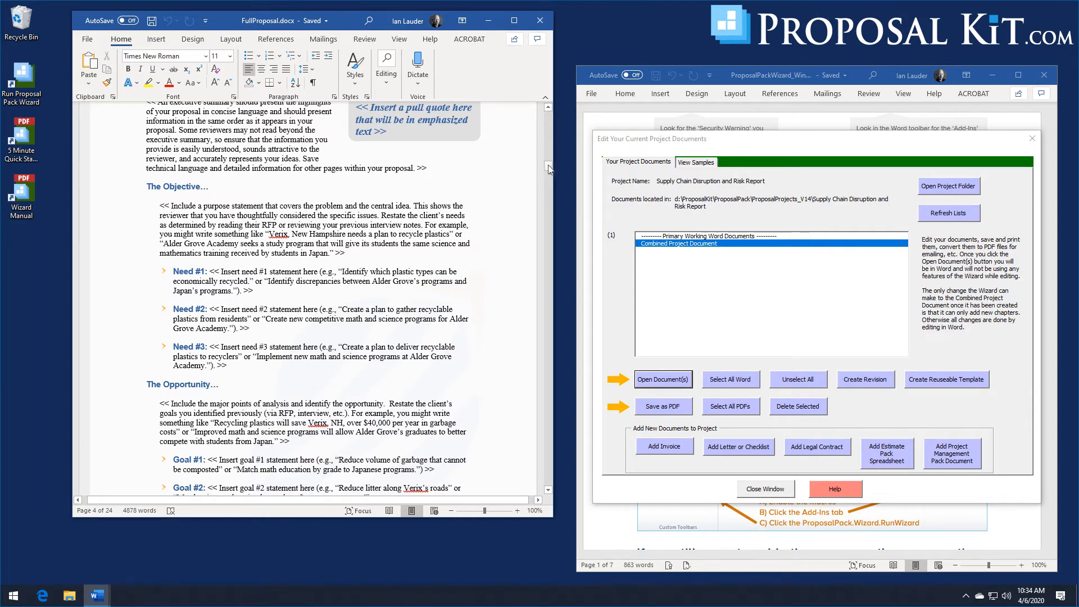
pyautogui.moveTo(545, 168)
pyautogui.mouseDown()
pyautogui.moveTo(545, 184)
pyautogui.moveTo(554, 163)
pyautogui.mouseUp()
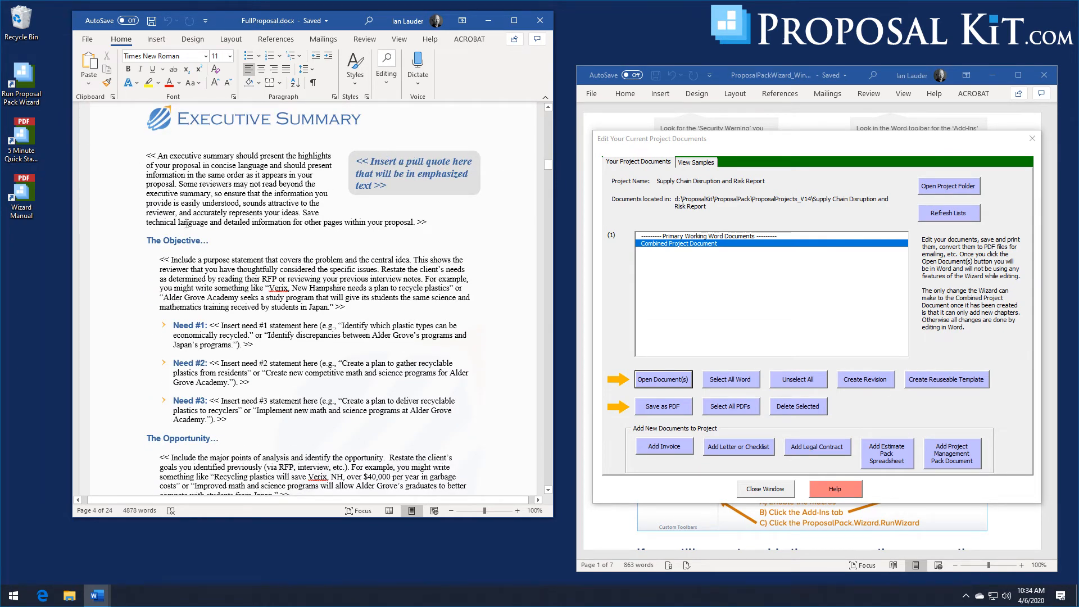
pyautogui.scroll(-15, 448, 353)
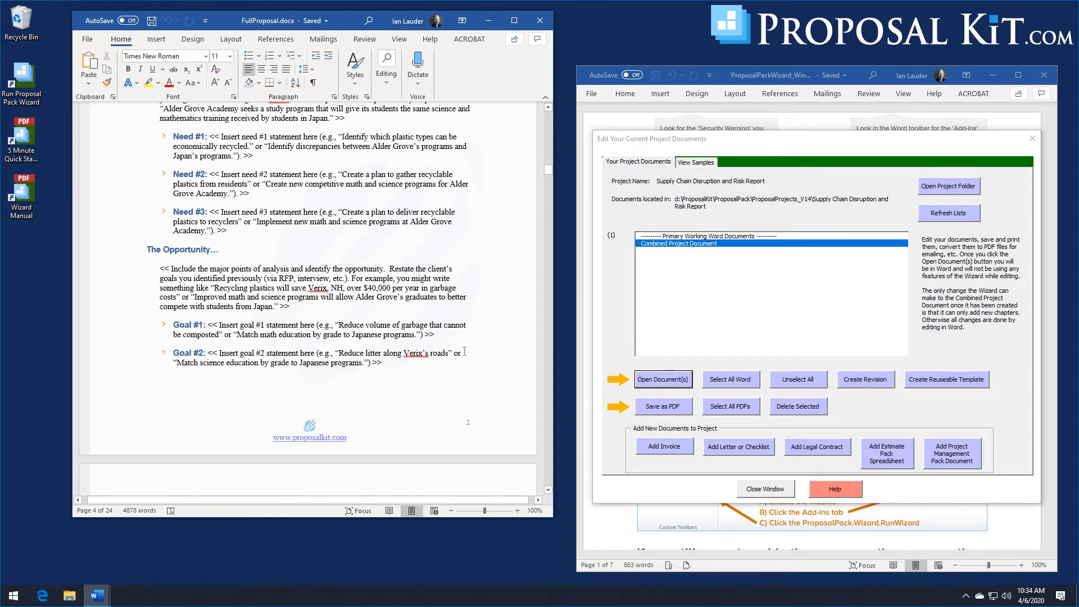
# Examine the Logistics chapter and the remaining pages of the report back to the cover letter, and close the document
pyautogui.moveTo(548, 191); pyautogui.dragTo(548, 216)
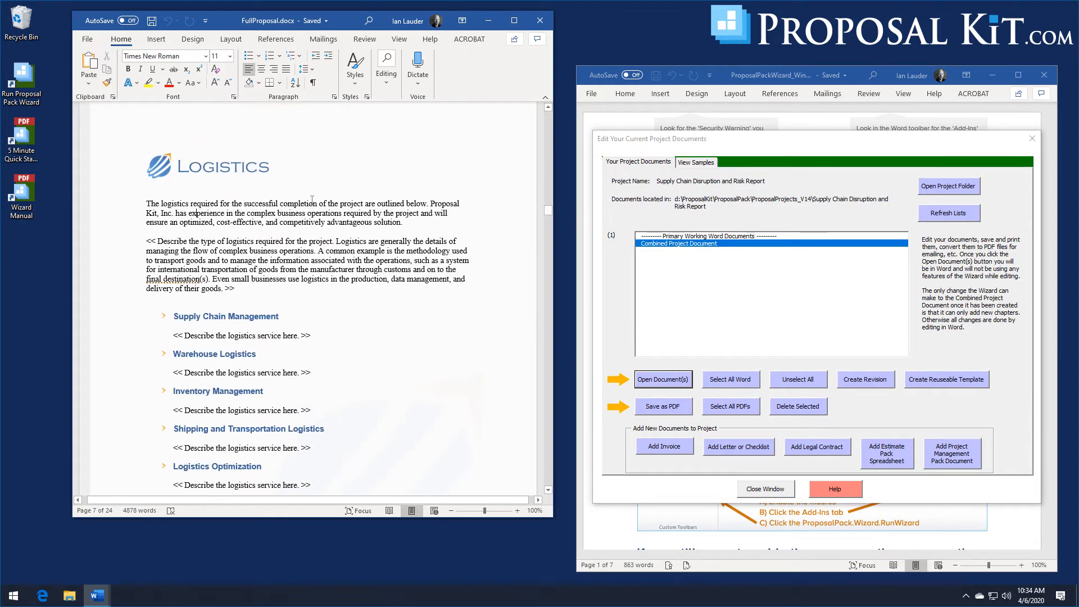
pyautogui.click(227, 172)
pyautogui.click(239, 203)
pyautogui.moveTo(549, 219); pyautogui.dragTo(548, 455)
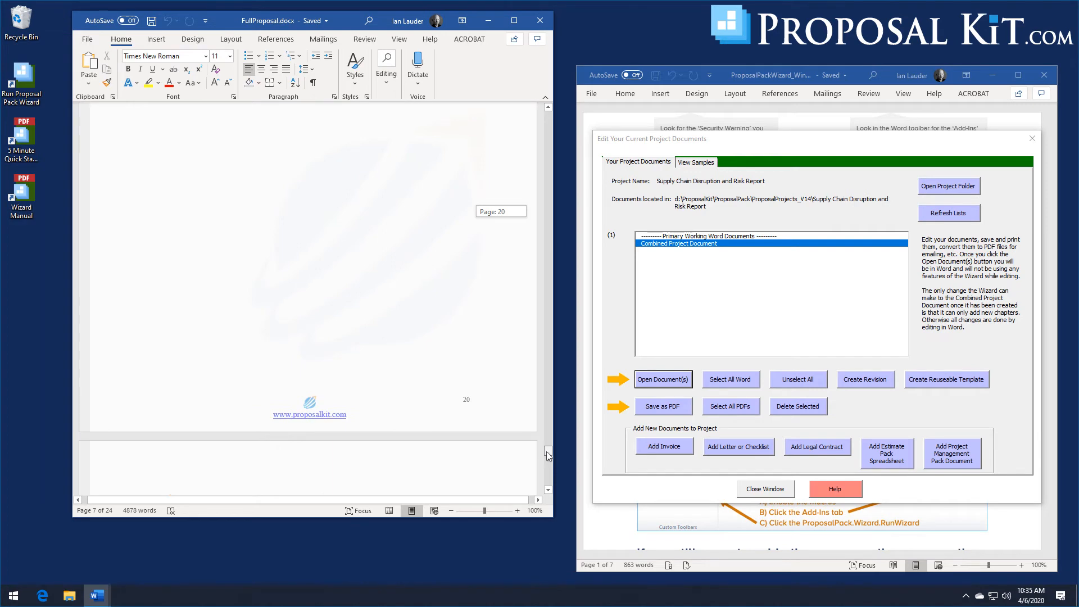
pyautogui.moveTo(547, 456); pyautogui.dragTo(555, 104)
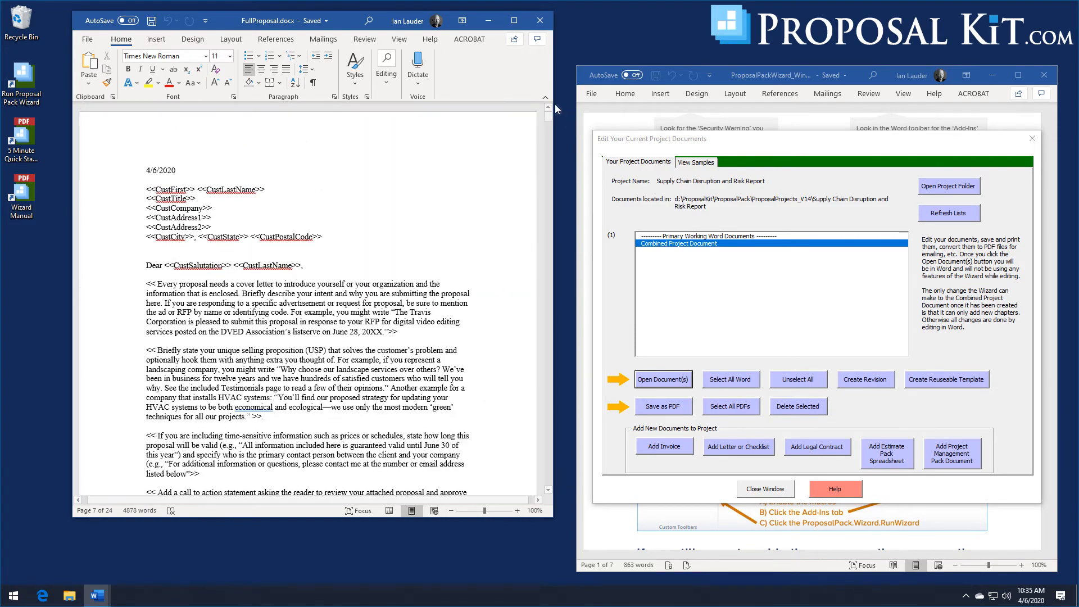
pyautogui.click(539, 23)
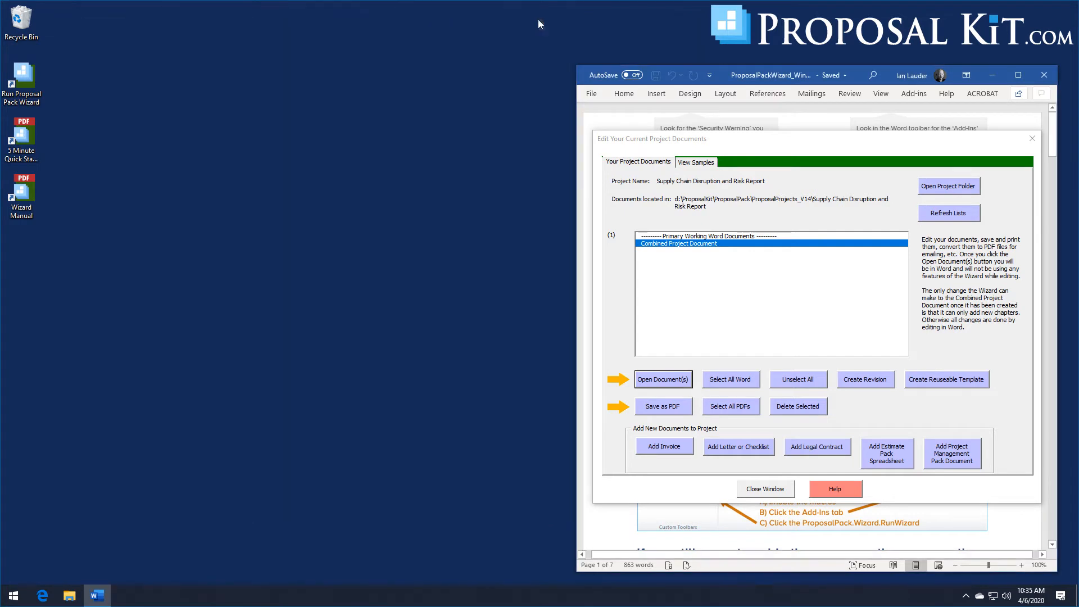
# Return to the wizard's home screen and set the document style to Computers #6 (V18.2)
pyautogui.click(740, 490)
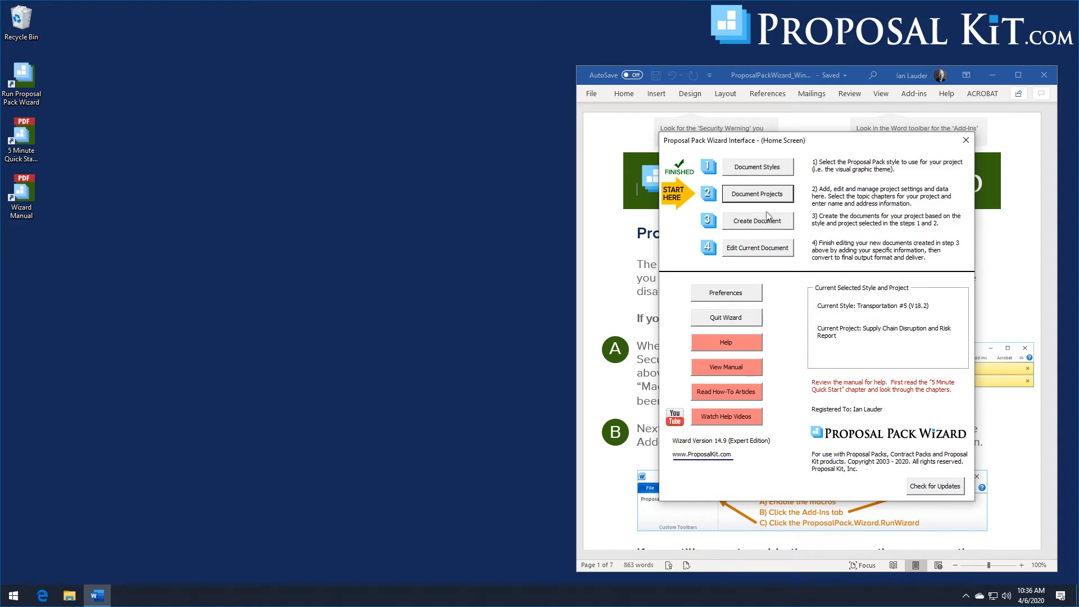
pyautogui.click(770, 172)
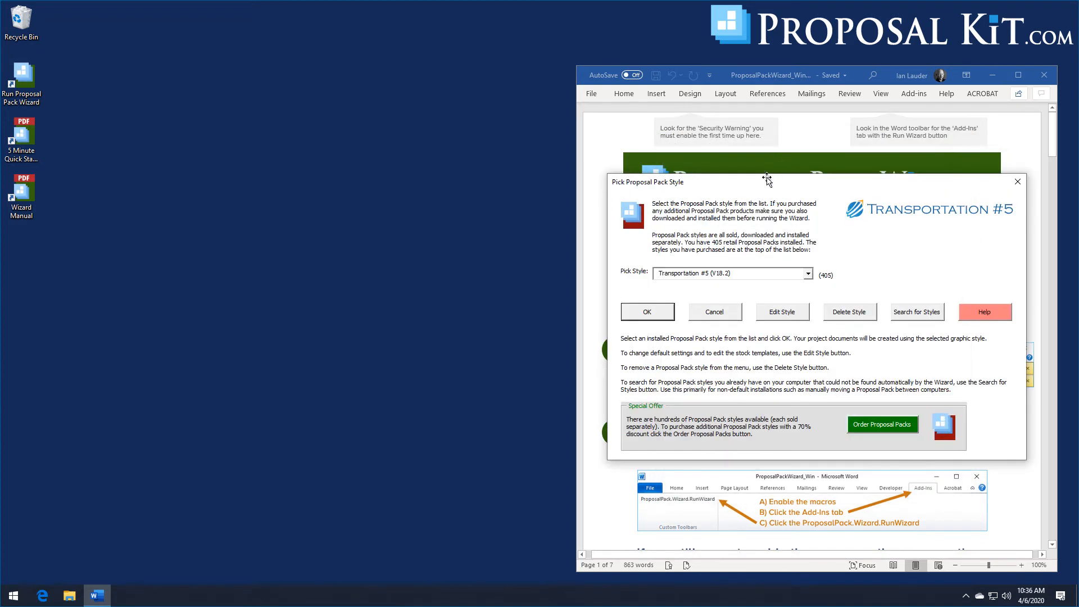
pyautogui.click(808, 273)
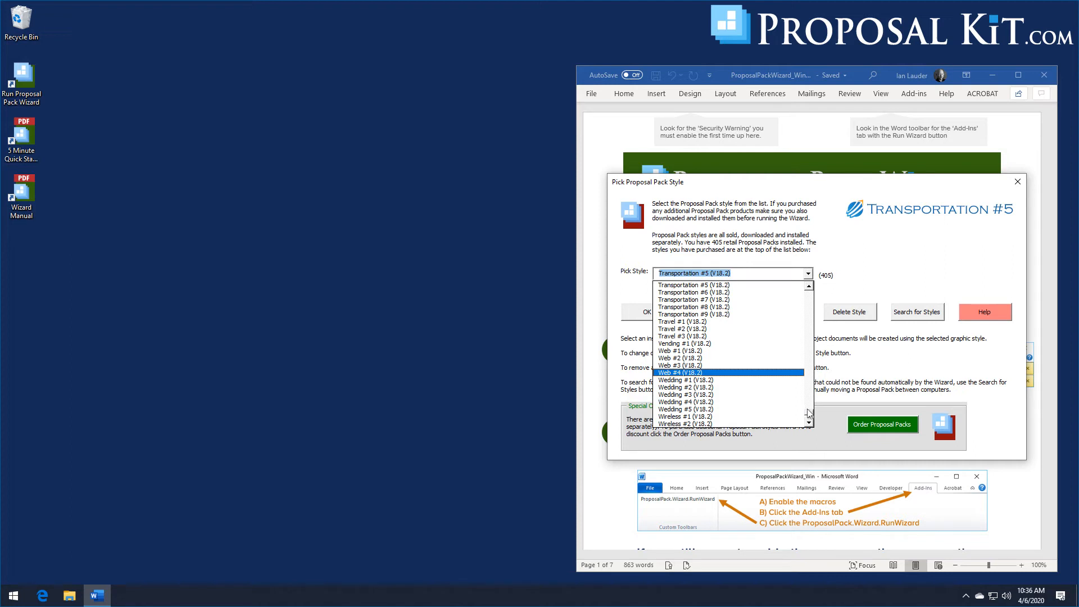
pyautogui.moveTo(808, 413); pyautogui.dragTo(817, 331)
pyautogui.click(707, 367)
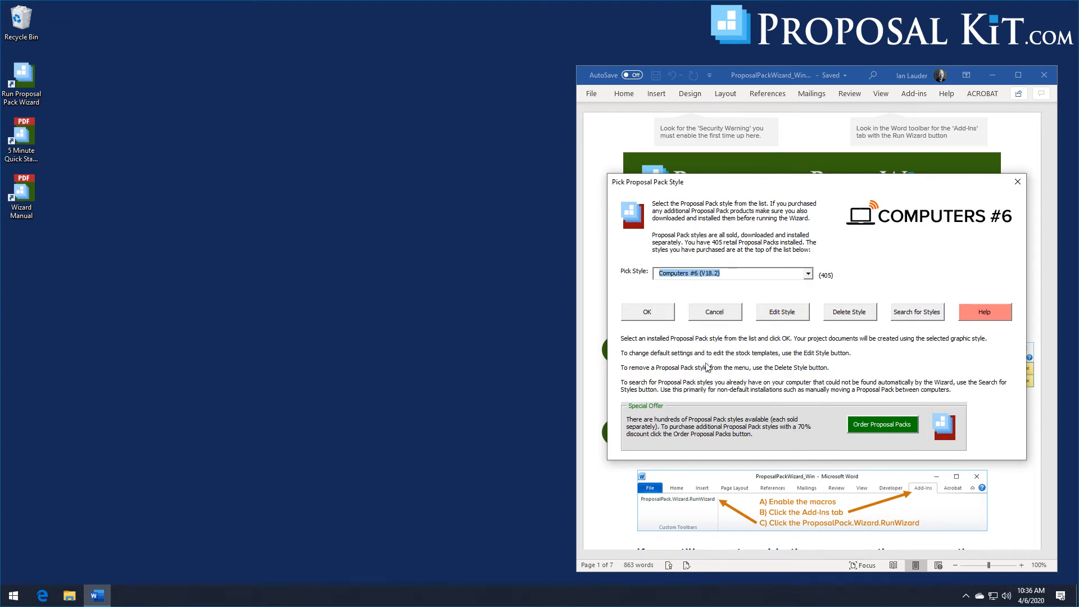
pyautogui.click(655, 313)
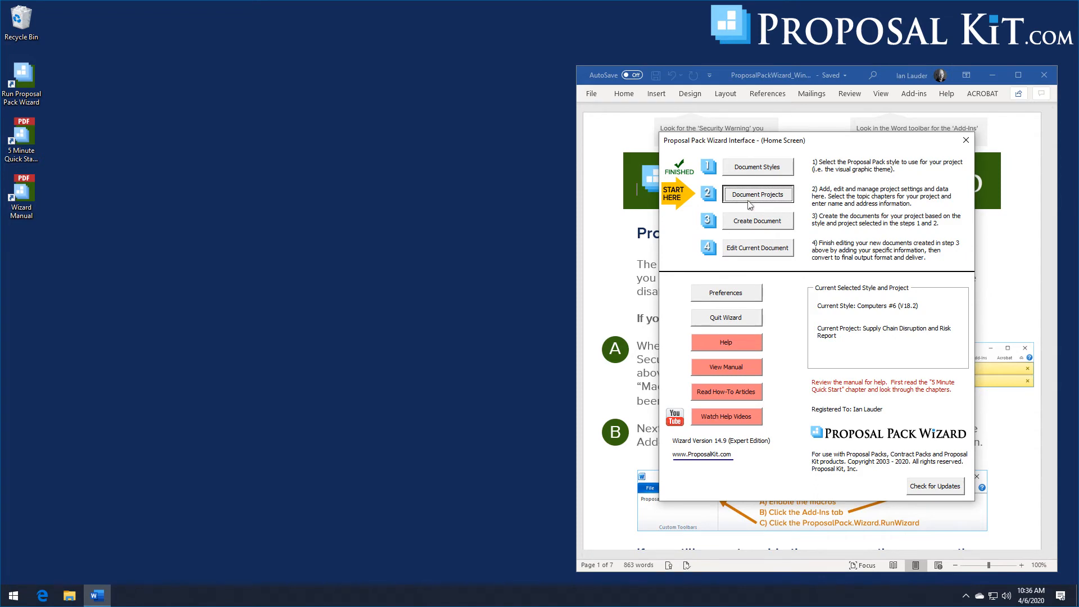
# Add a new document project with Excel dynamic links turned off
pyautogui.click(748, 204)
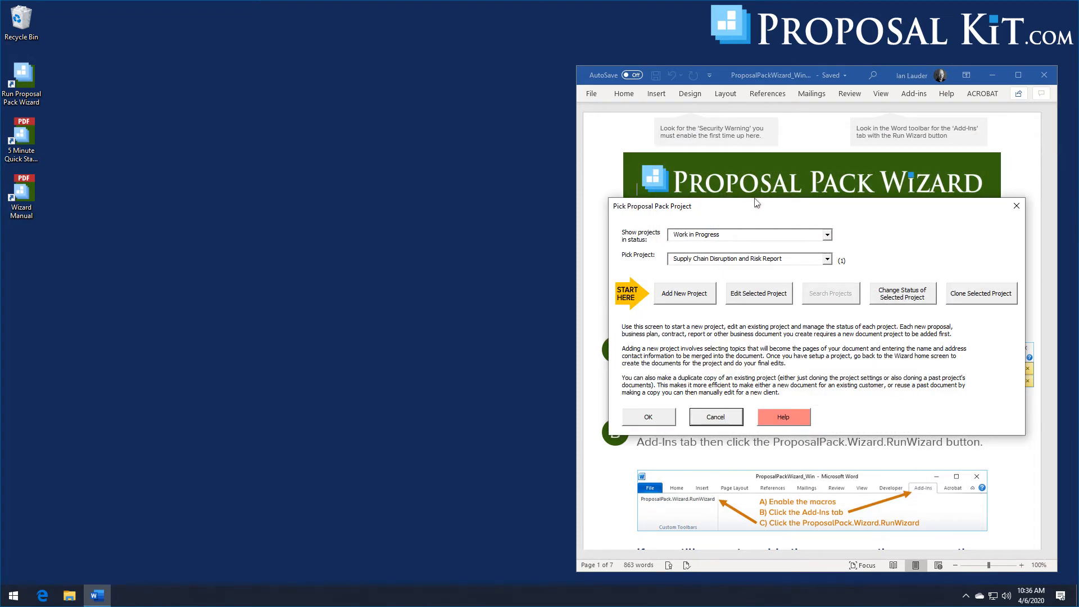
pyautogui.click(680, 296)
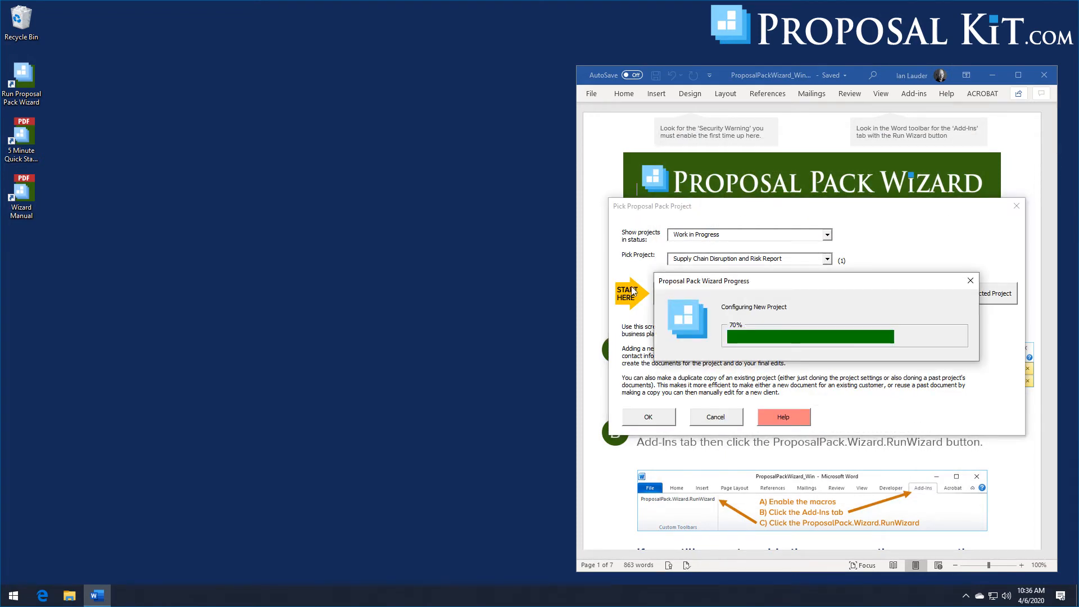
pyautogui.click(633, 291)
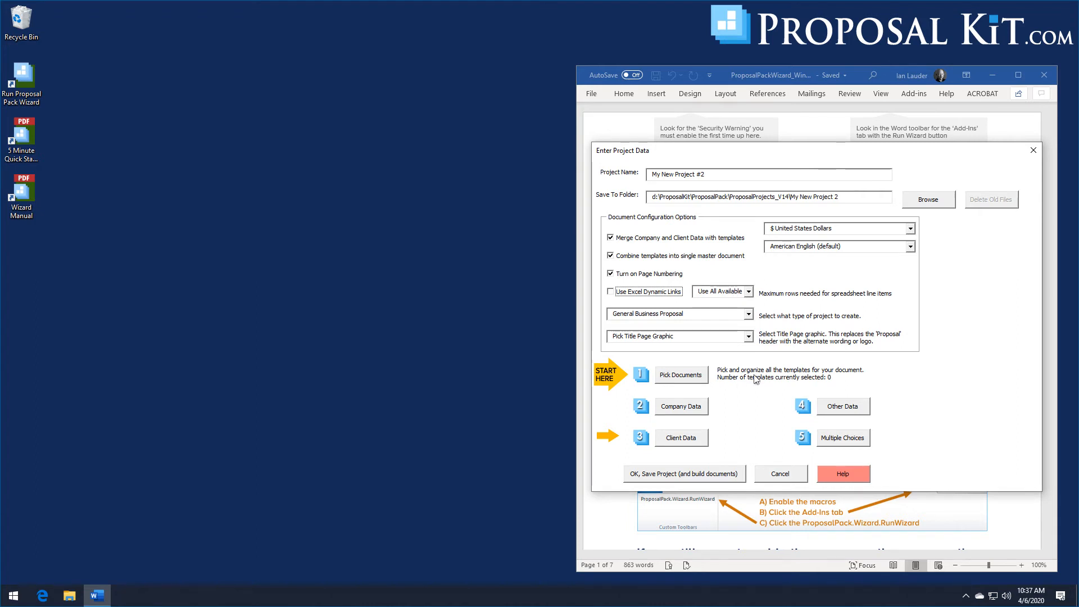
# Start picking documents for the new project and search the import lists for "training"
pyautogui.click(706, 373)
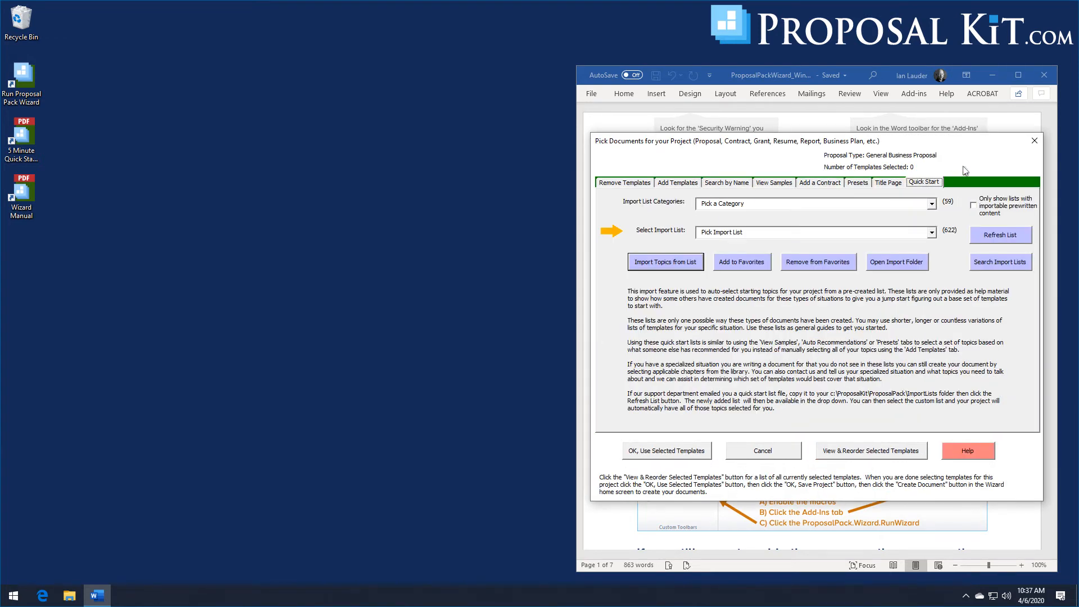
pyautogui.click(991, 267)
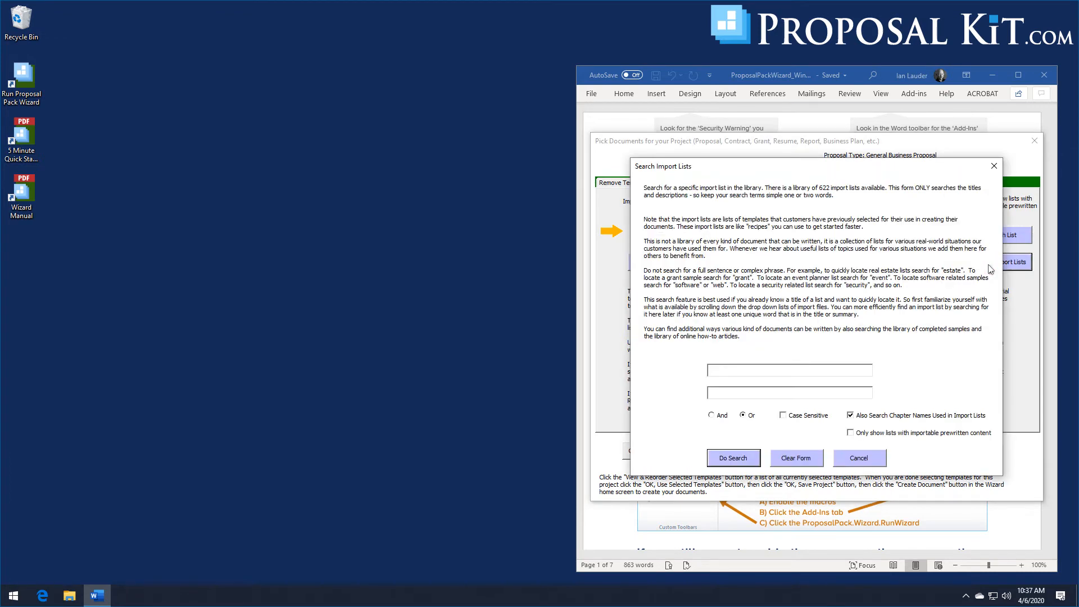
pyautogui.click(804, 373)
pyautogui.write('tta')
pyautogui.write('raining')
pyautogui.click(740, 462)
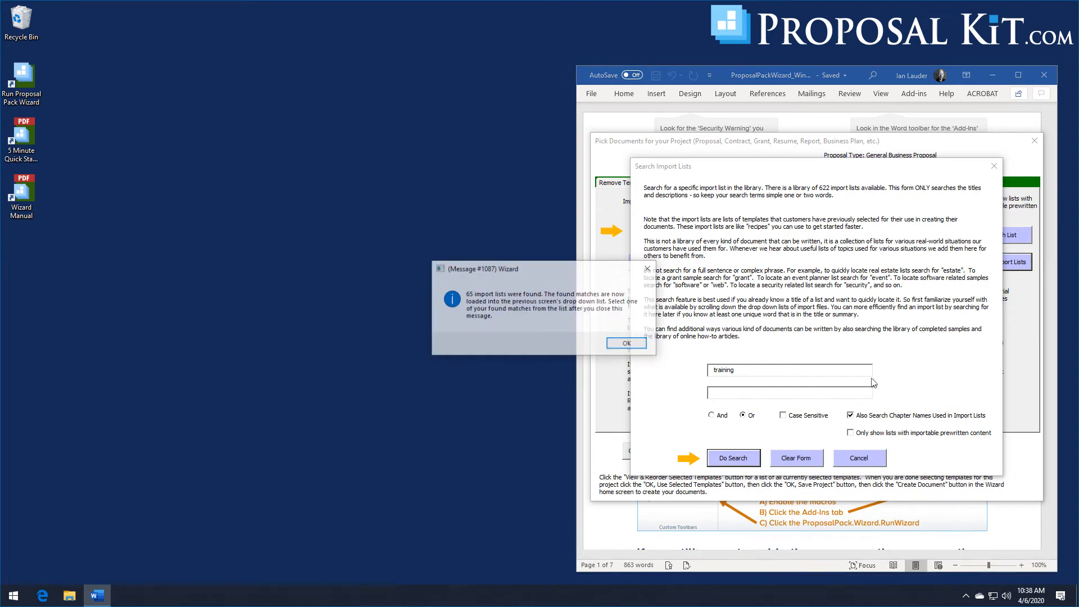
pyautogui.click(627, 343)
# Import the topics from the Moving Training Services Online Proposal list and accept the selected templates in their given order
pyautogui.scroll(-3, 876, 348)
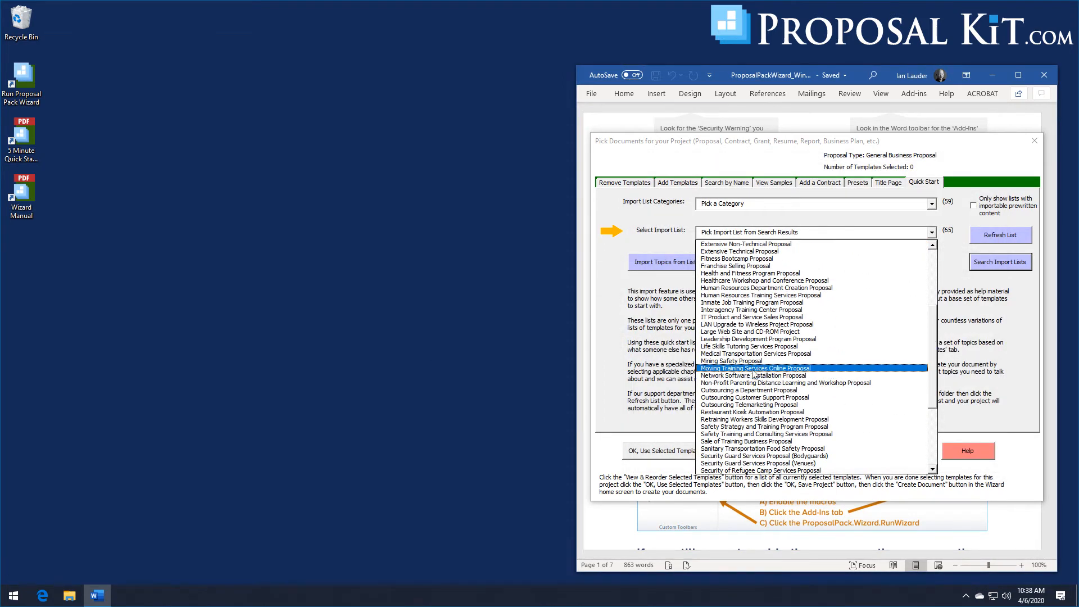
pyautogui.click(789, 369)
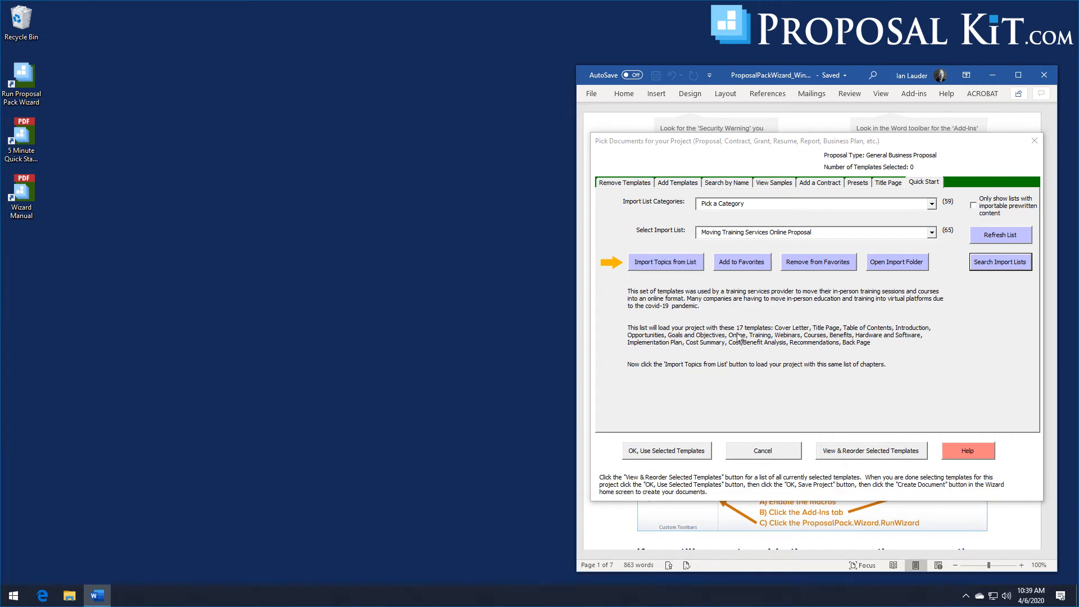
pyautogui.click(661, 264)
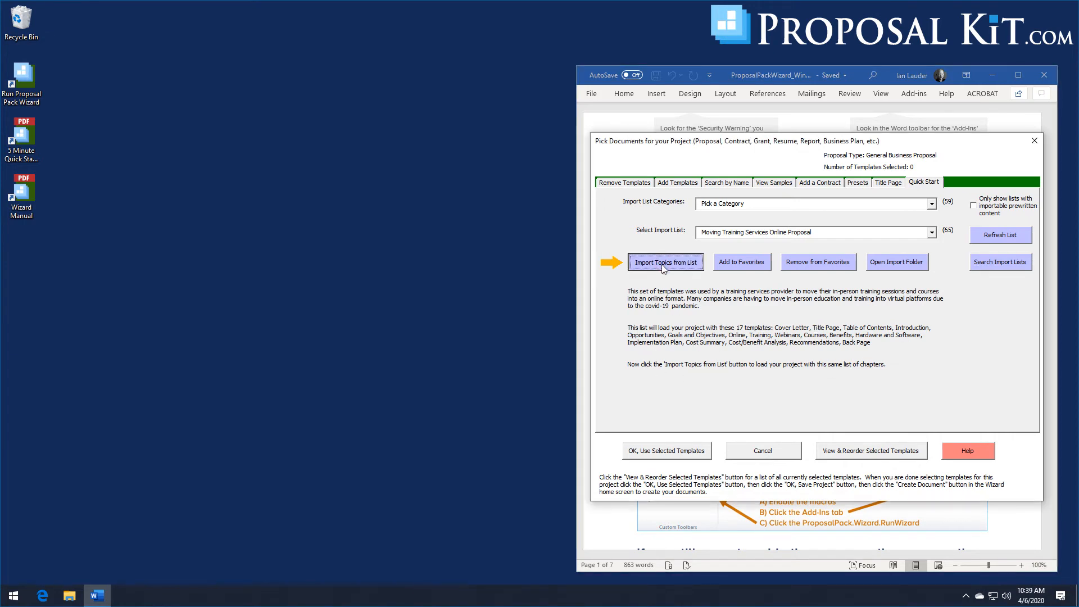
pyautogui.click(629, 358)
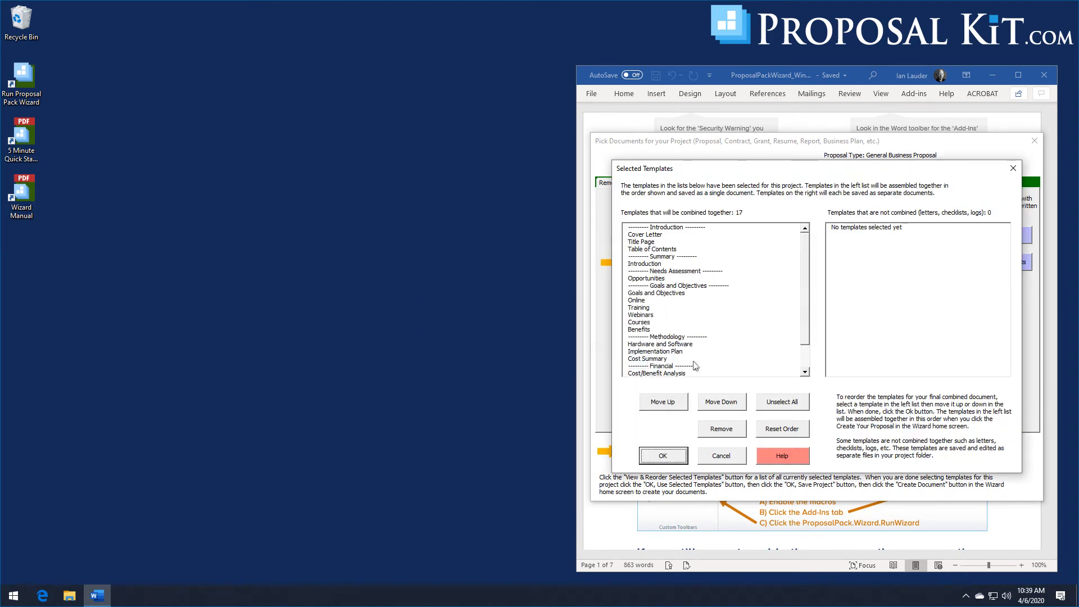
pyautogui.moveTo(804, 254)
pyautogui.mouseDown()
pyautogui.moveTo(809, 281)
pyautogui.moveTo(812, 256)
pyautogui.mouseUp()
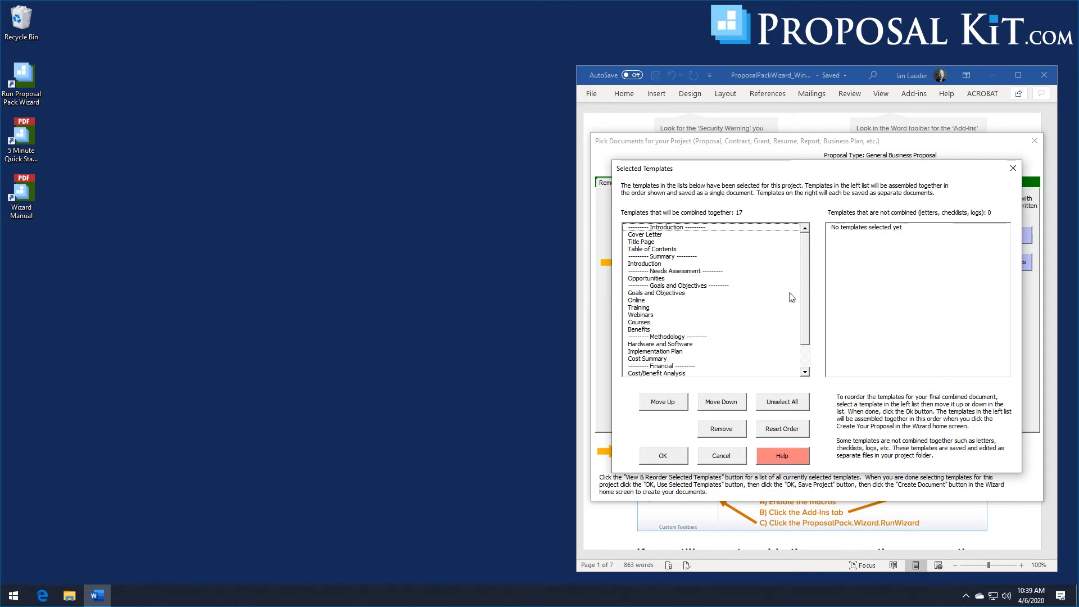
pyautogui.click(665, 456)
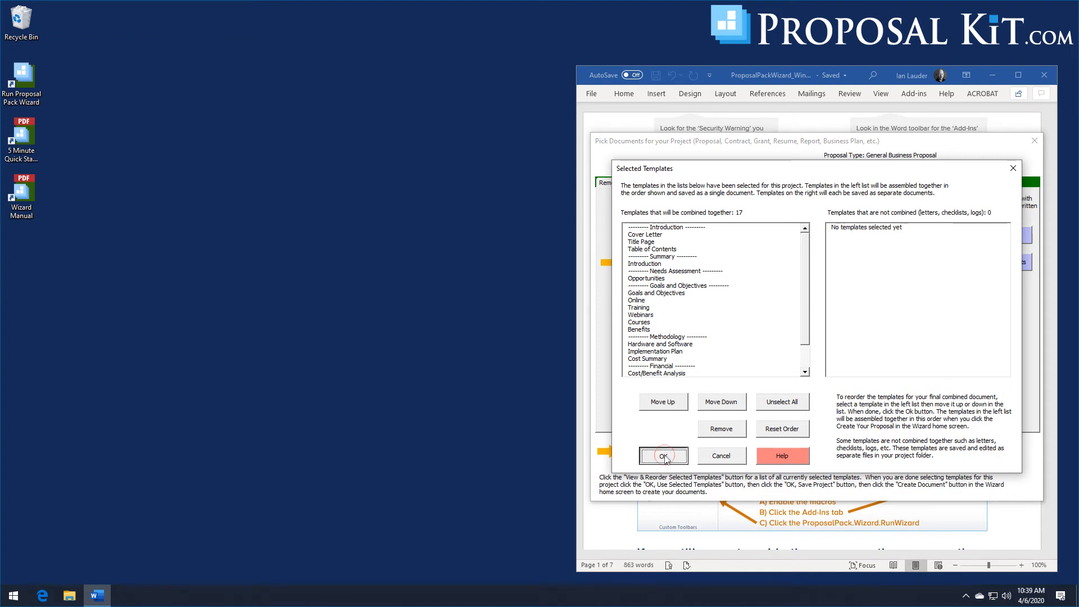
# Use the selected templates for the project, save it with its documents built and continue to editing them
pyautogui.click(727, 186)
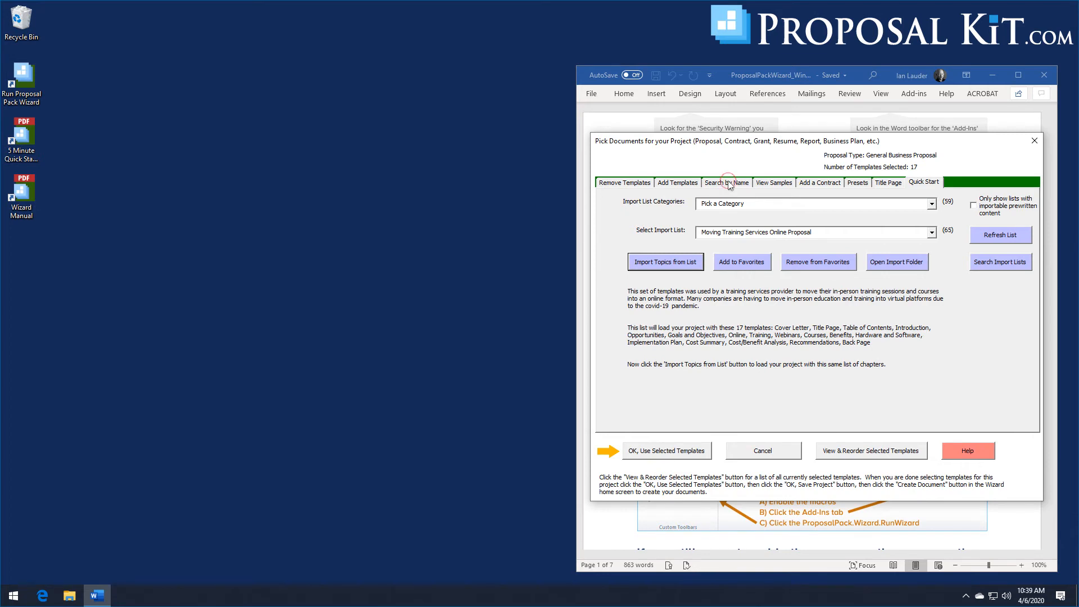
pyautogui.click(678, 184)
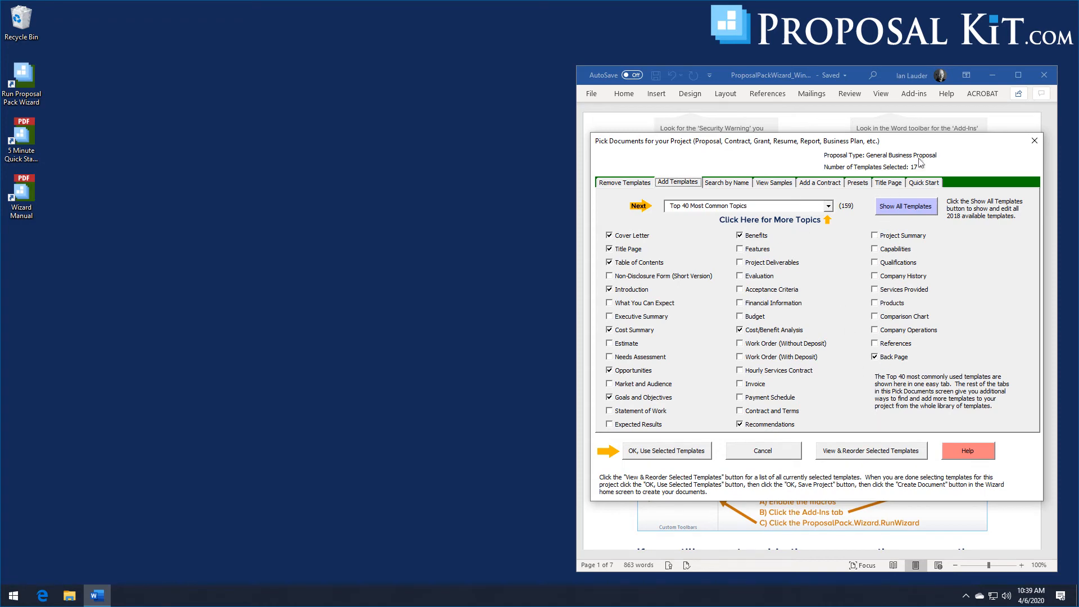
pyautogui.click(679, 453)
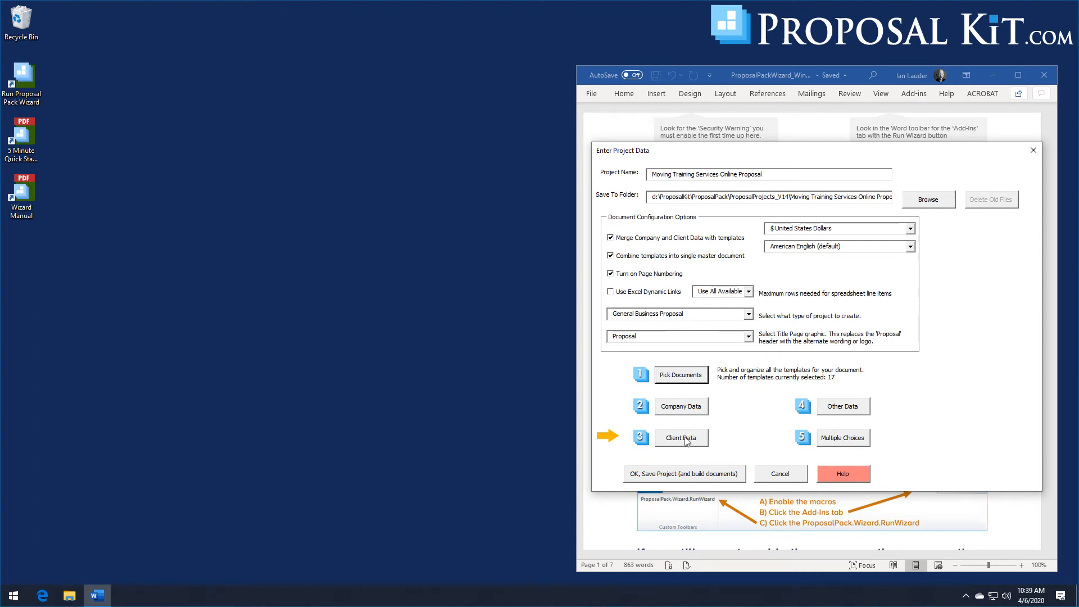
pyautogui.click(680, 475)
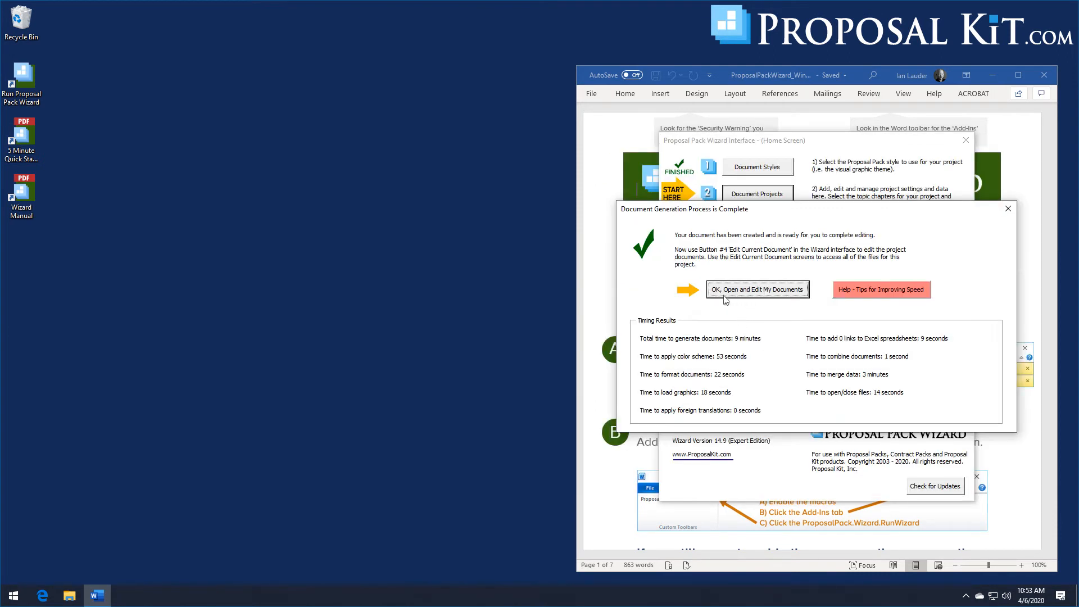
pyautogui.click(758, 289)
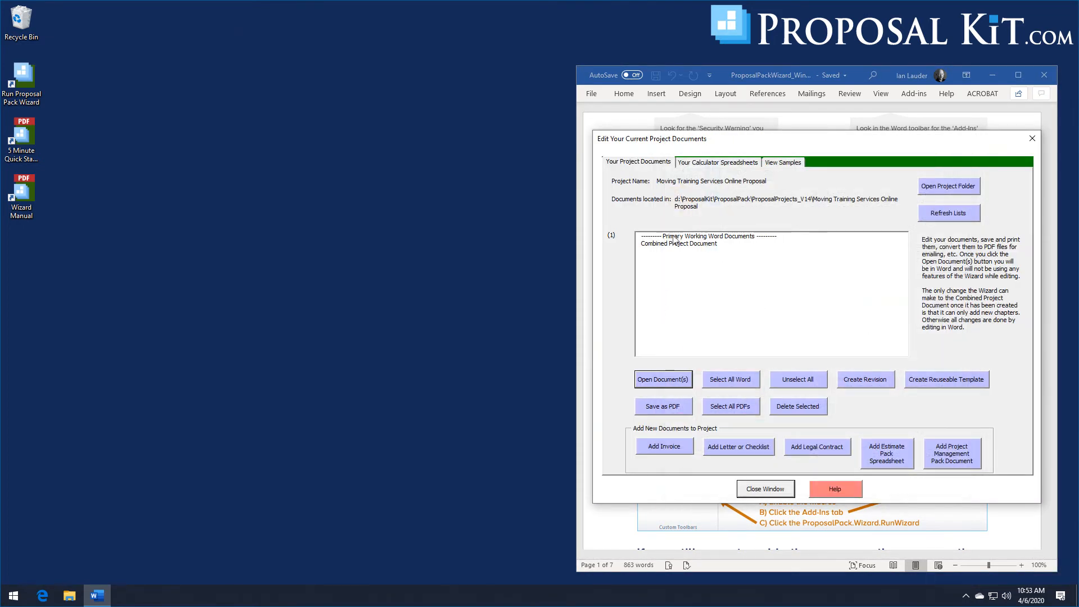
# Open the training proposal's Combined Project Document in Word and place its window beside the wizard
pyautogui.click(682, 244)
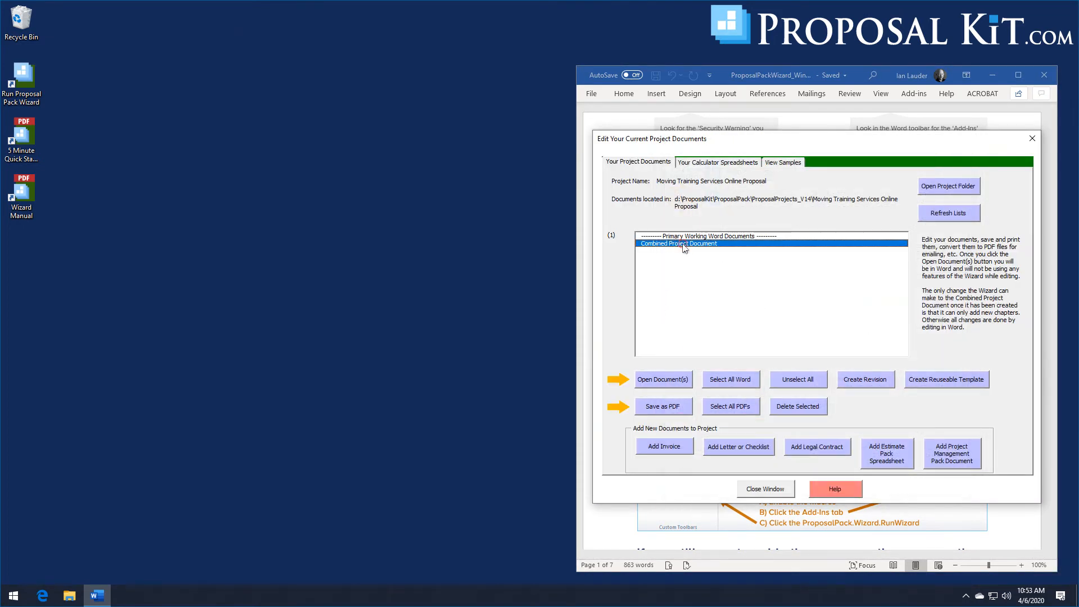
pyautogui.click(663, 380)
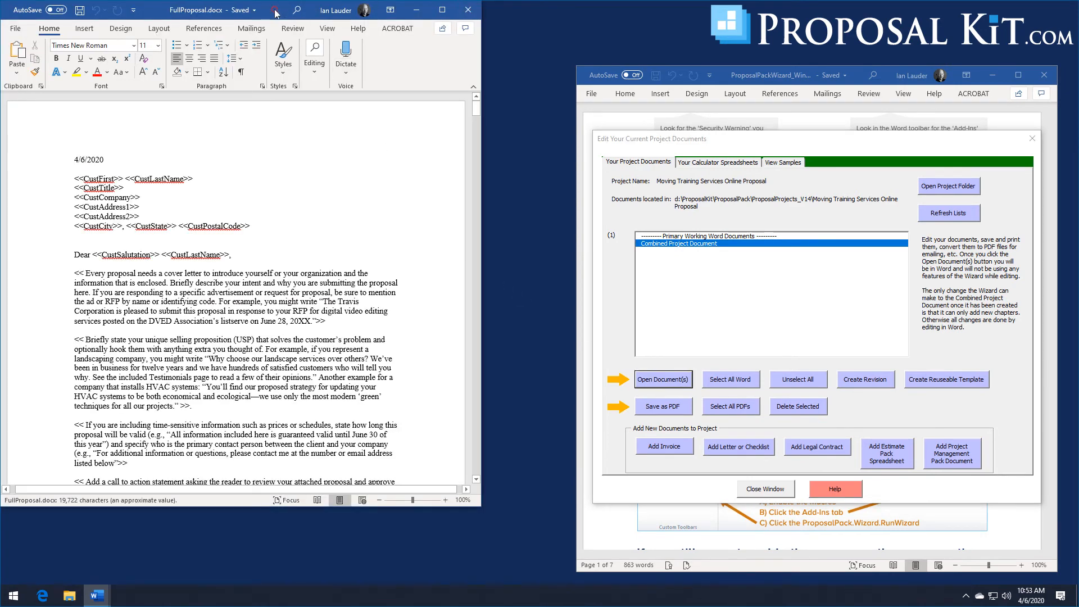
pyautogui.moveTo(276, 14); pyautogui.dragTo(358, 20)
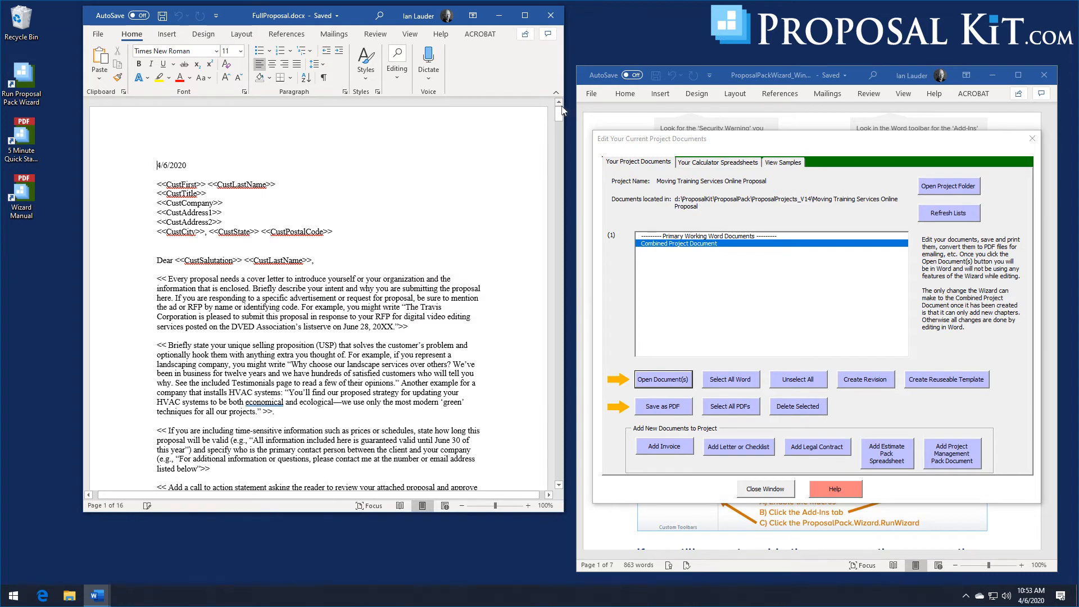
# Examine the title page, table of contents and Implementation Plan chapter of the training proposal
pyautogui.moveTo(560, 114); pyautogui.dragTo(545, 156)
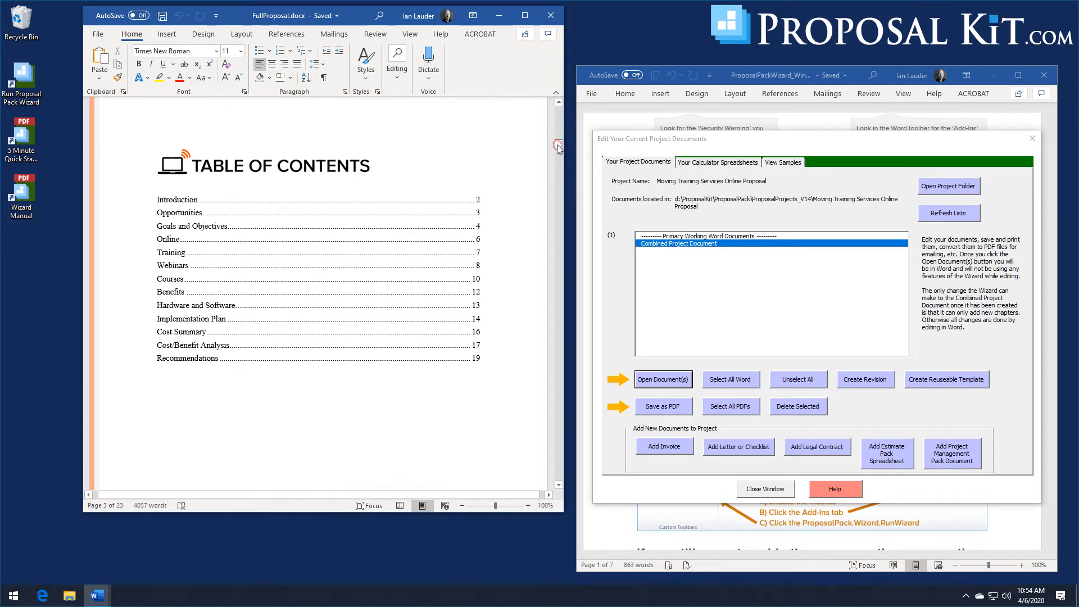
pyautogui.moveTo(558, 145); pyautogui.dragTo(556, 144)
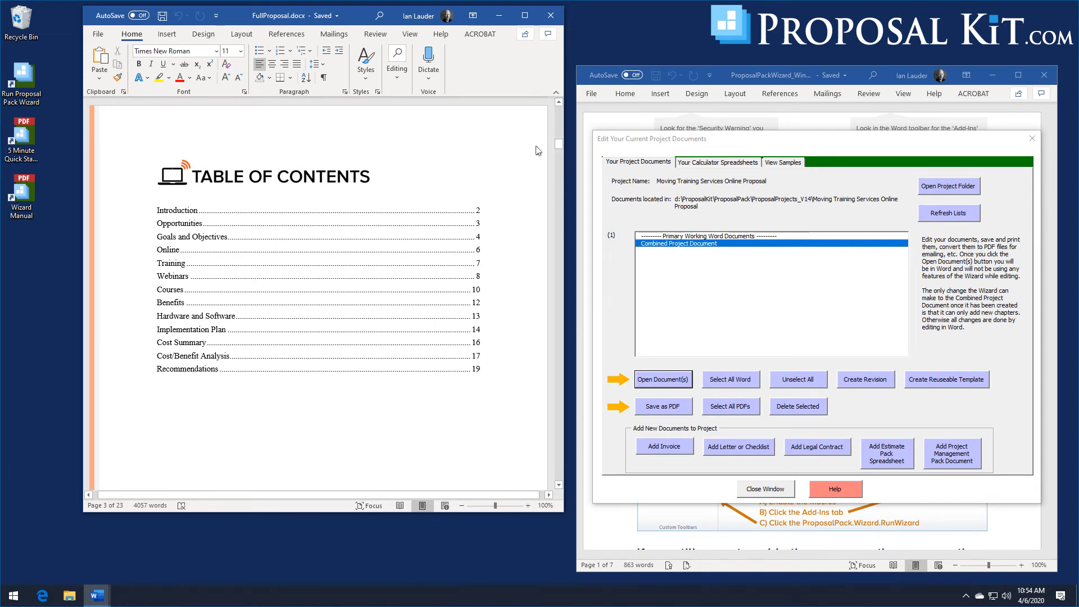
pyautogui.moveTo(557, 145); pyautogui.dragTo(559, 145)
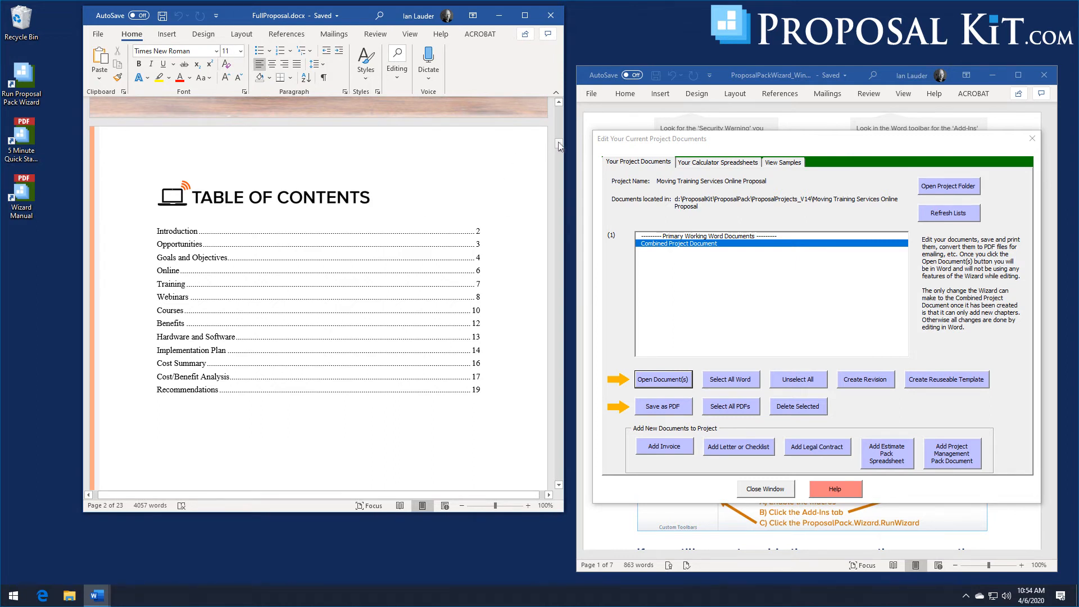
pyautogui.moveTo(559, 146); pyautogui.dragTo(551, 358)
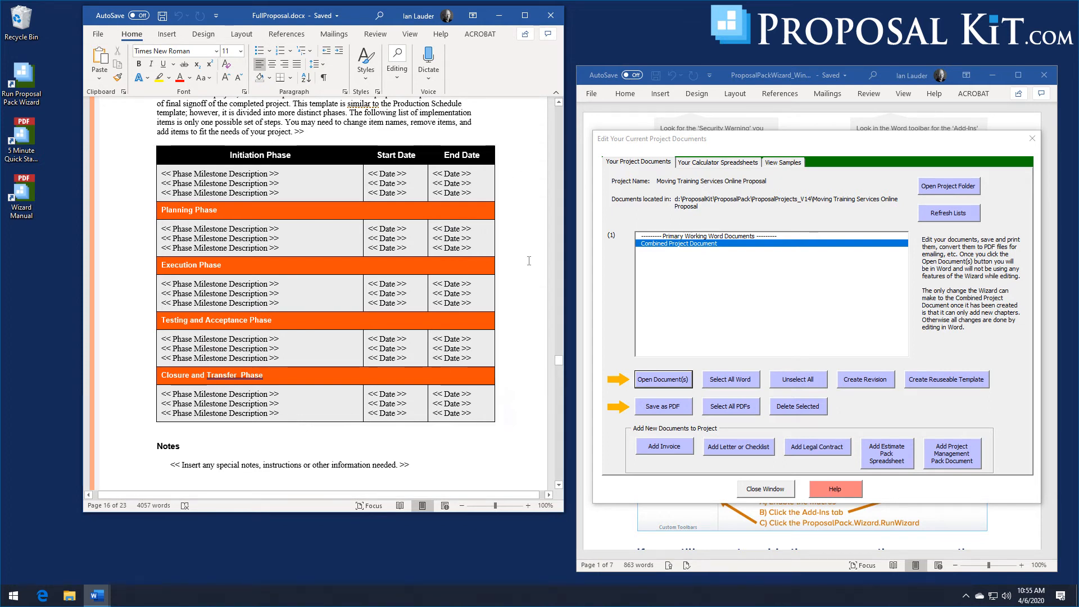
pyautogui.scroll(4, 514, 256)
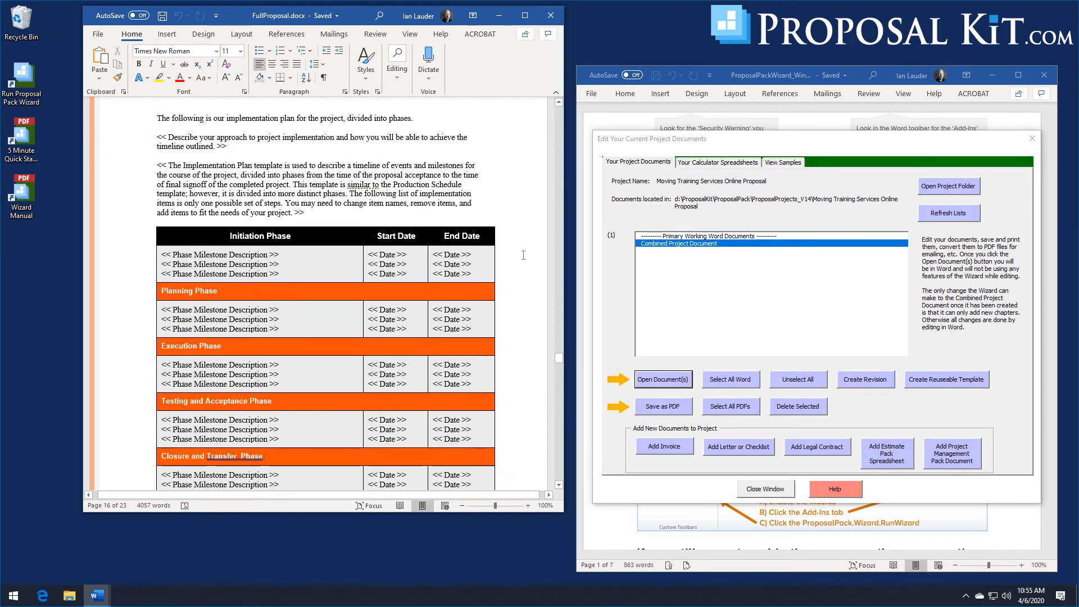
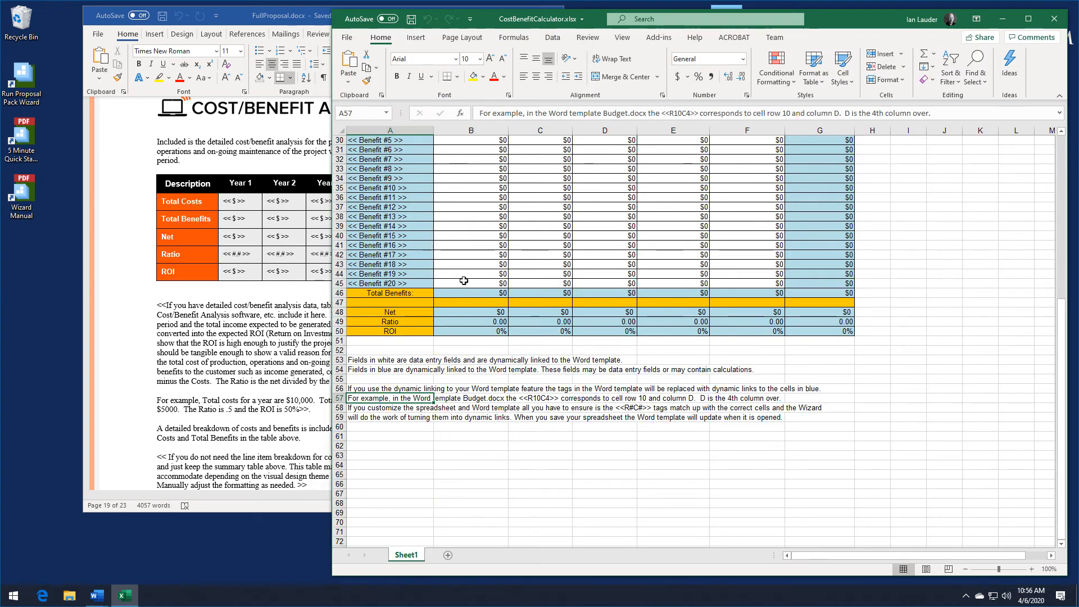
# Compare the Cost/Benefit Calculator spreadsheet with the training proposal's Cost/Benefit Analysis chapter and look through to the Recommendations chapter
pyautogui.scroll(10, 633, 318)
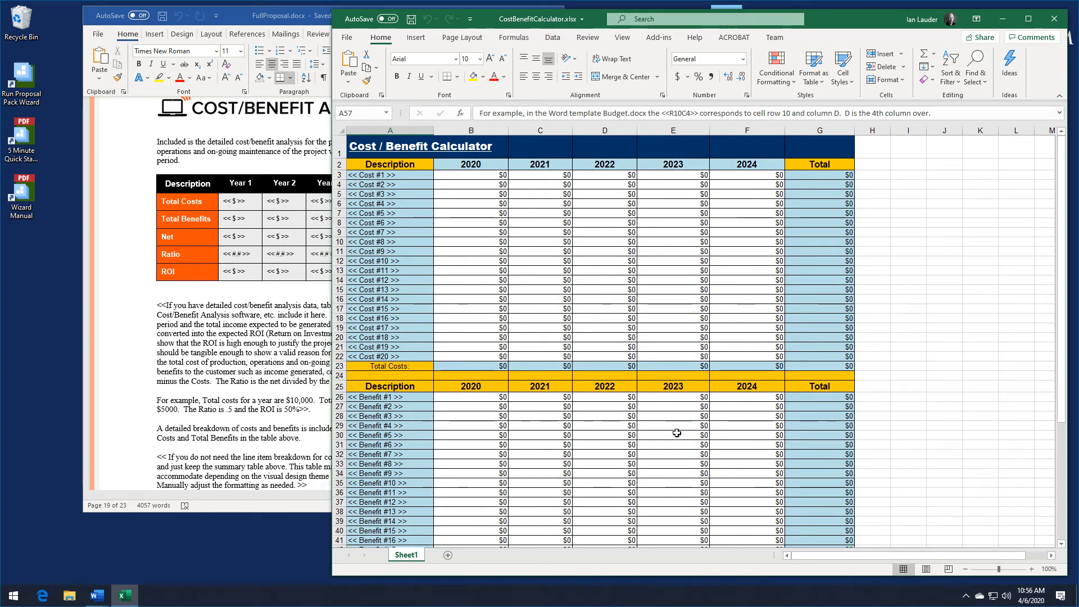
pyautogui.scroll(-7, 814, 341)
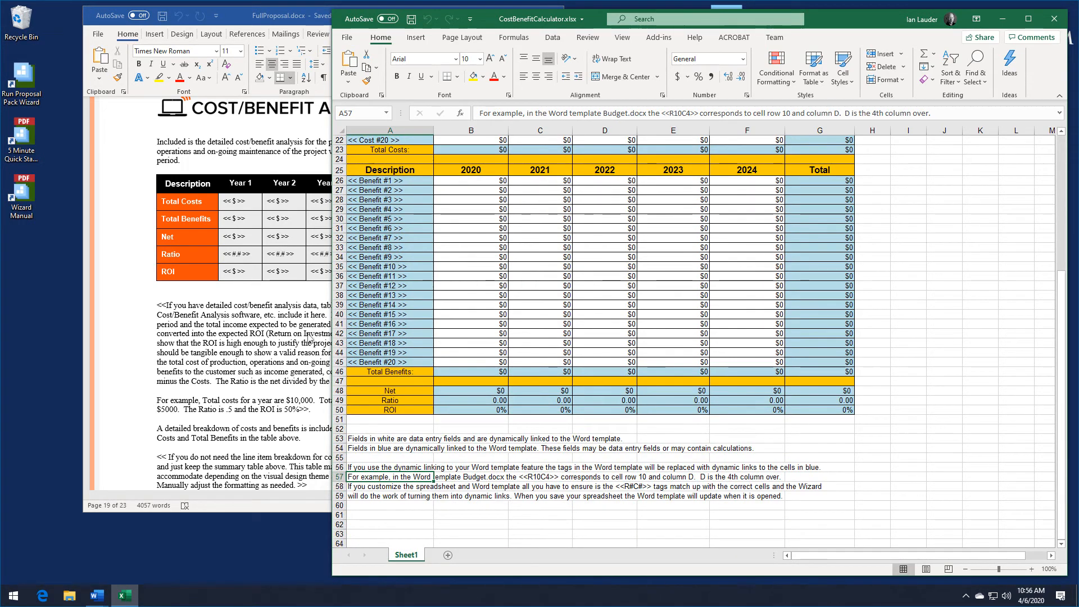
pyautogui.moveTo(328, 275); pyautogui.dragTo(467, 275)
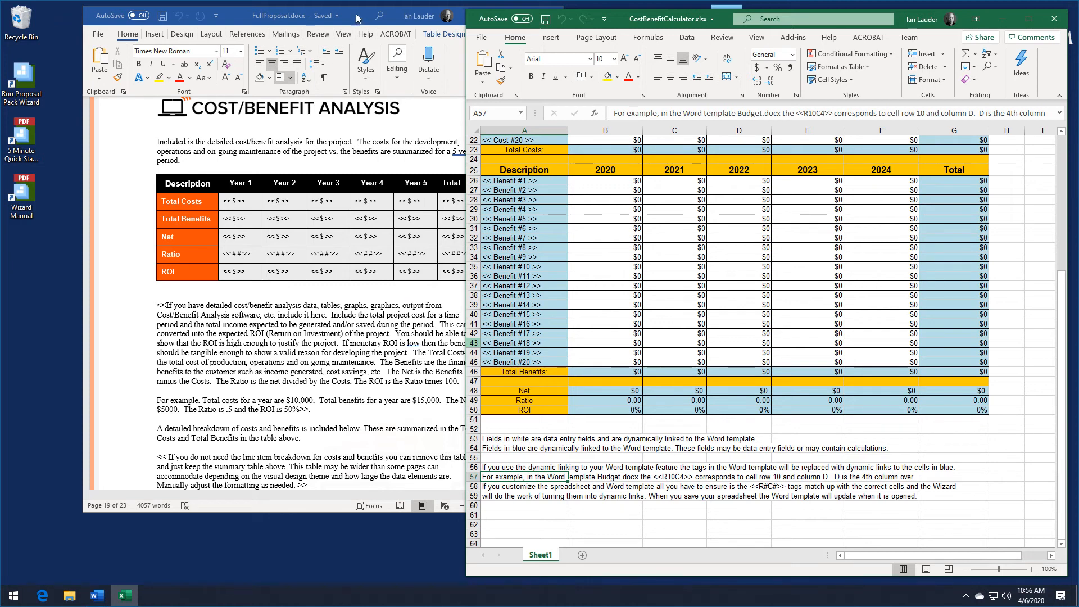
pyautogui.moveTo(362, 16); pyautogui.dragTo(337, 21)
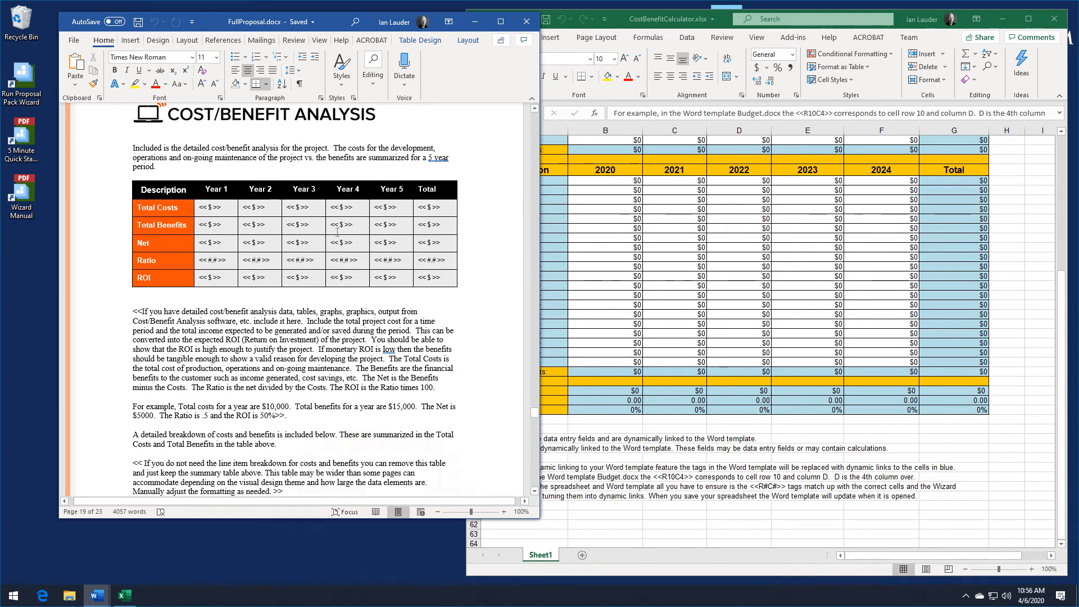
pyautogui.scroll(-15, 443, 316)
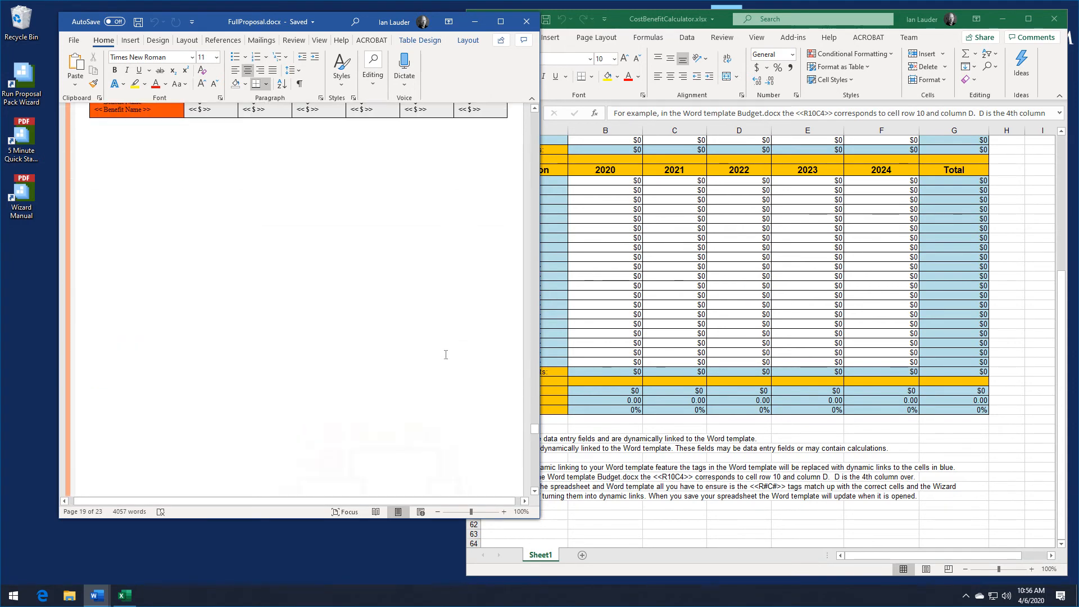
pyautogui.scroll(-5, 446, 354)
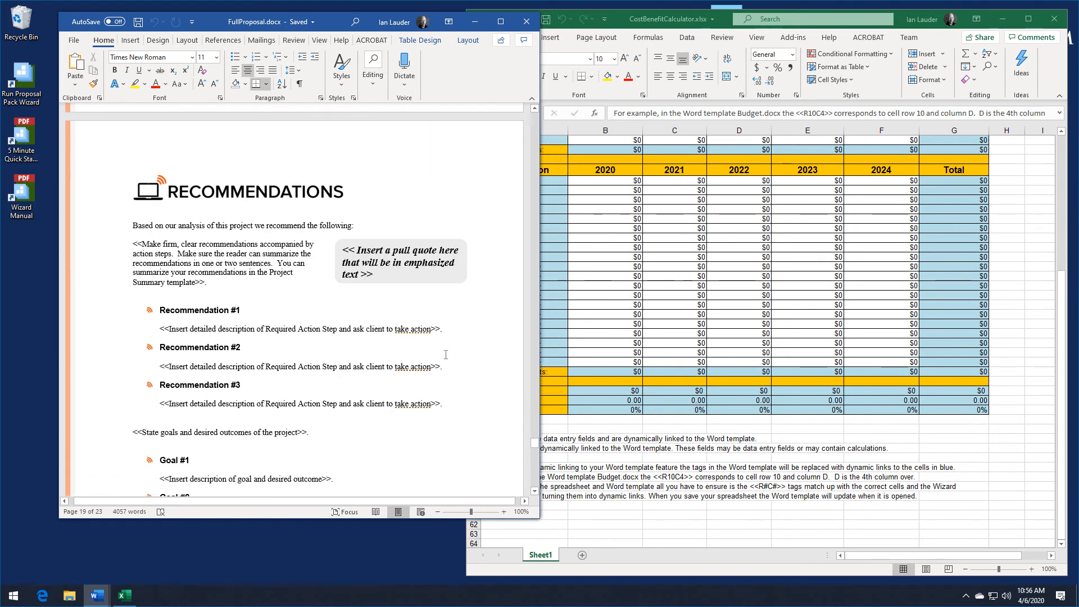
# Close the training proposal document, its Cost/Benefit Calculator spreadsheet and the project editing window to return to the wizard's home screen
pyautogui.click(525, 23)
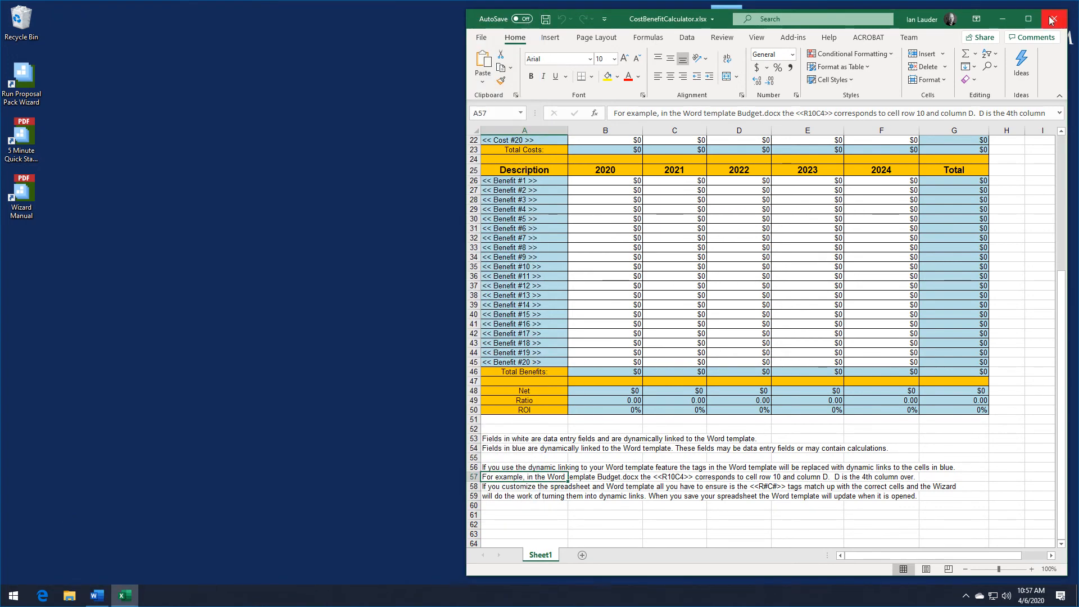
pyautogui.click(1051, 20)
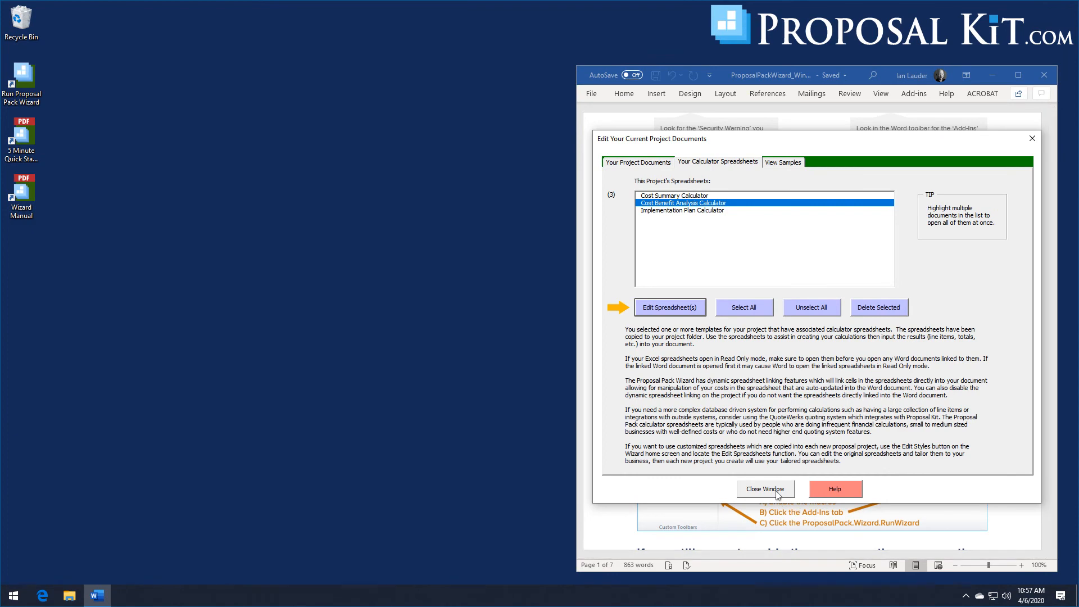
pyautogui.click(777, 491)
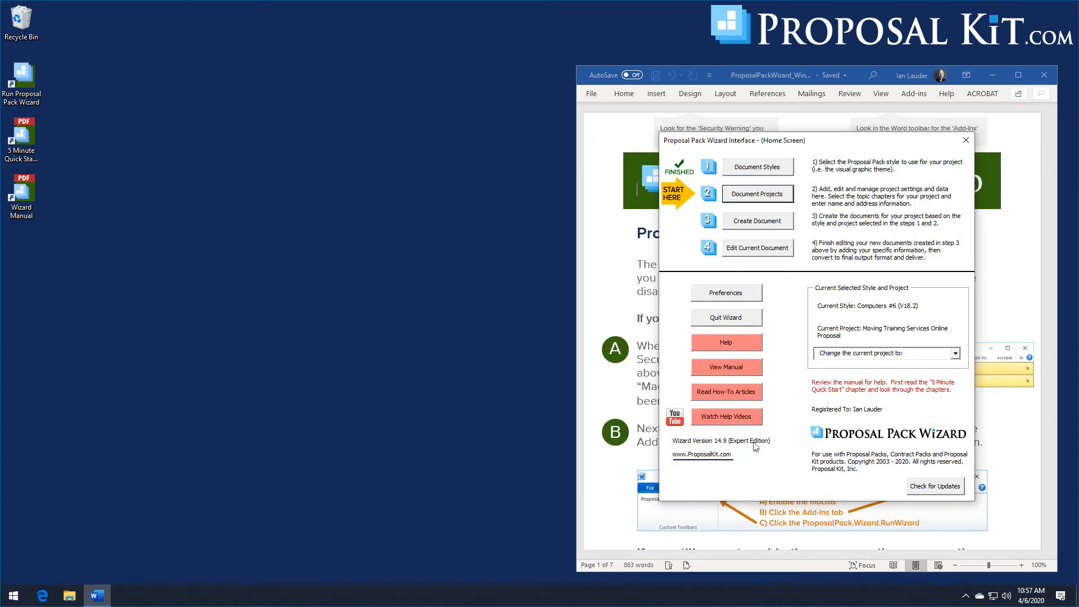
# Select Robotics #2 (V18.2) as the Proposal Pack style for the documents
pyautogui.click(757, 167)
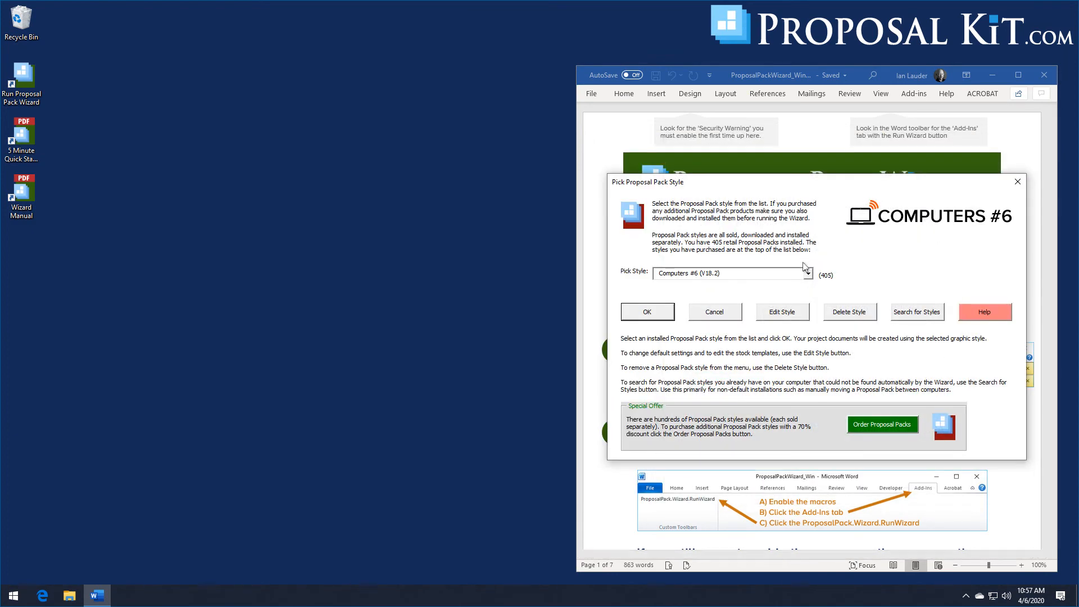
pyautogui.click(807, 274)
pyautogui.moveTo(809, 328); pyautogui.dragTo(811, 397)
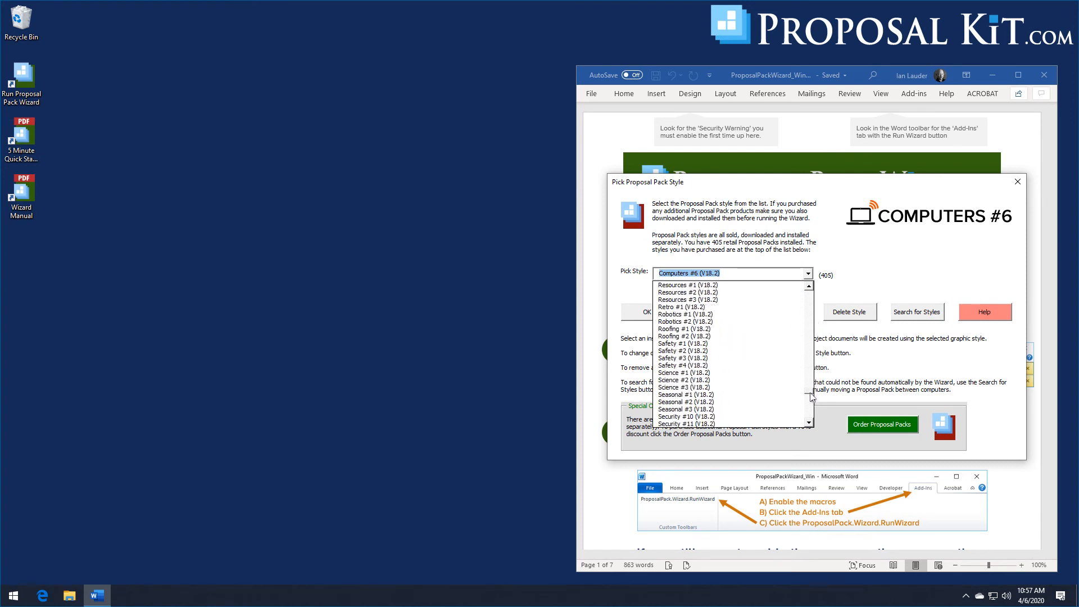
pyautogui.click(688, 323)
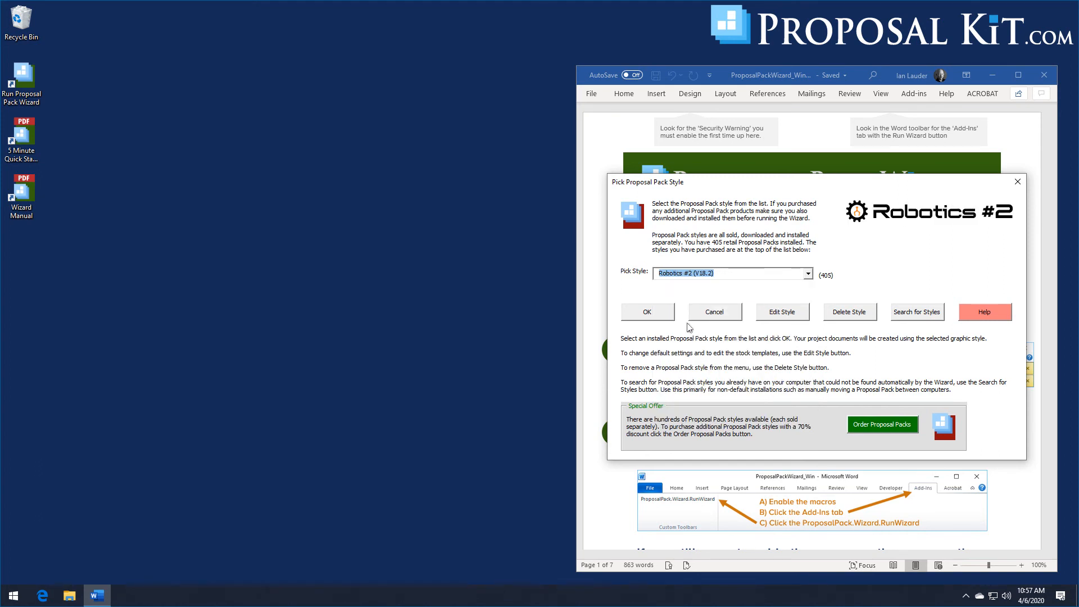
pyautogui.click(647, 312)
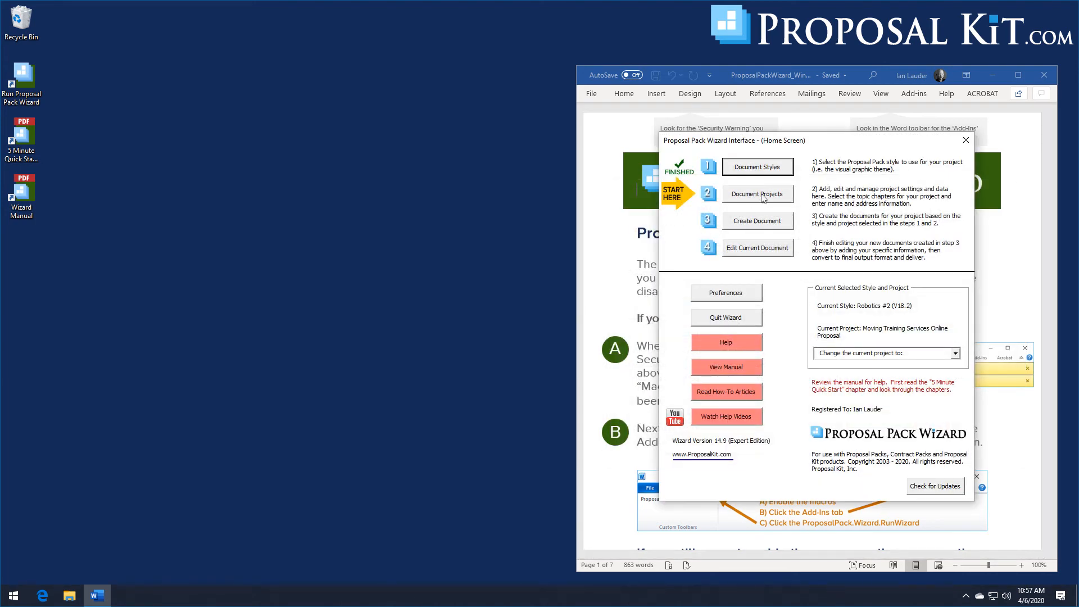
# Add a new document project and start picking the documents for it
pyautogui.click(761, 195)
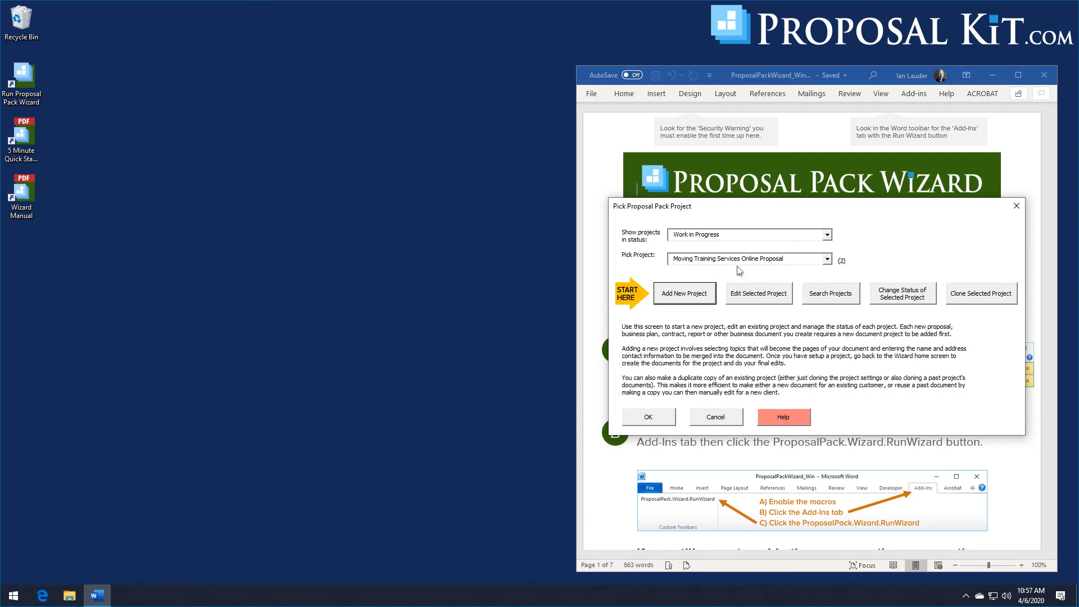
pyautogui.moveTo(872, 211); pyautogui.dragTo(862, 145)
pyautogui.click(676, 232)
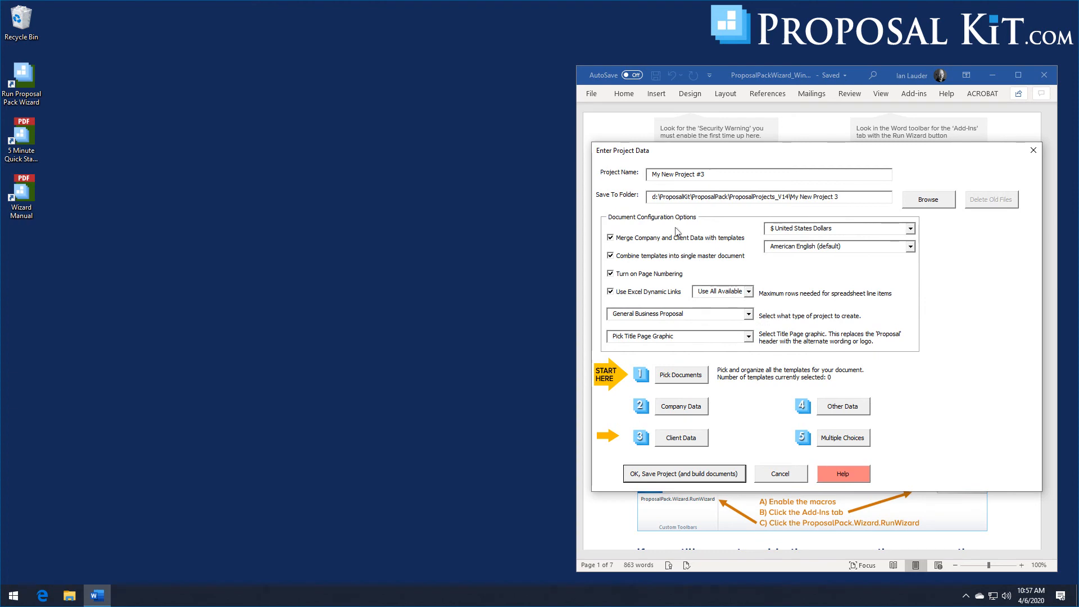
pyautogui.click(678, 376)
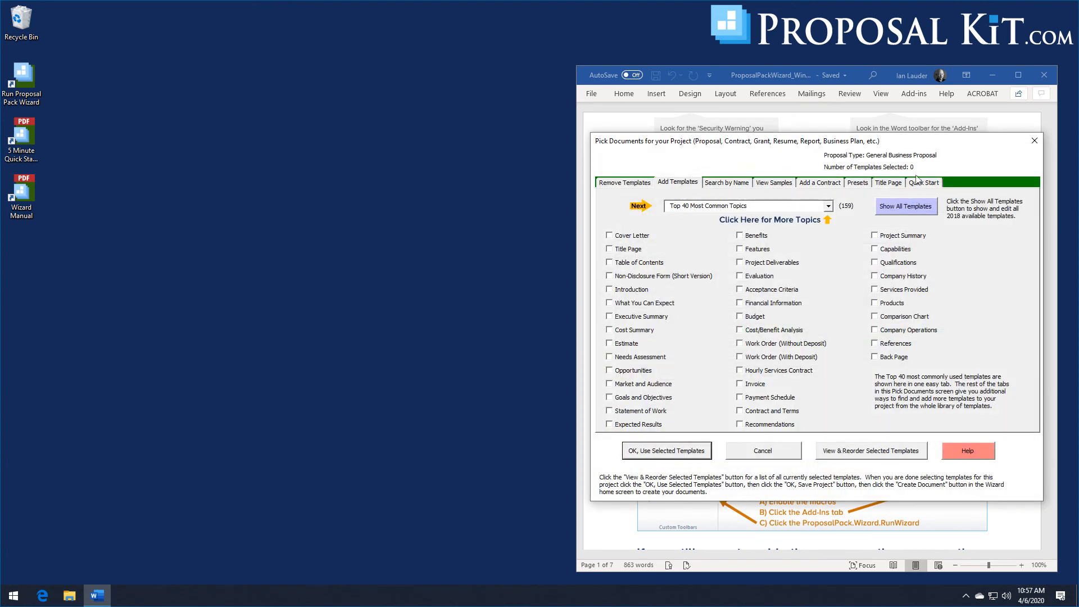
# Search the Quick Start import lists for "production" and load the matches for selection
pyautogui.click(917, 180)
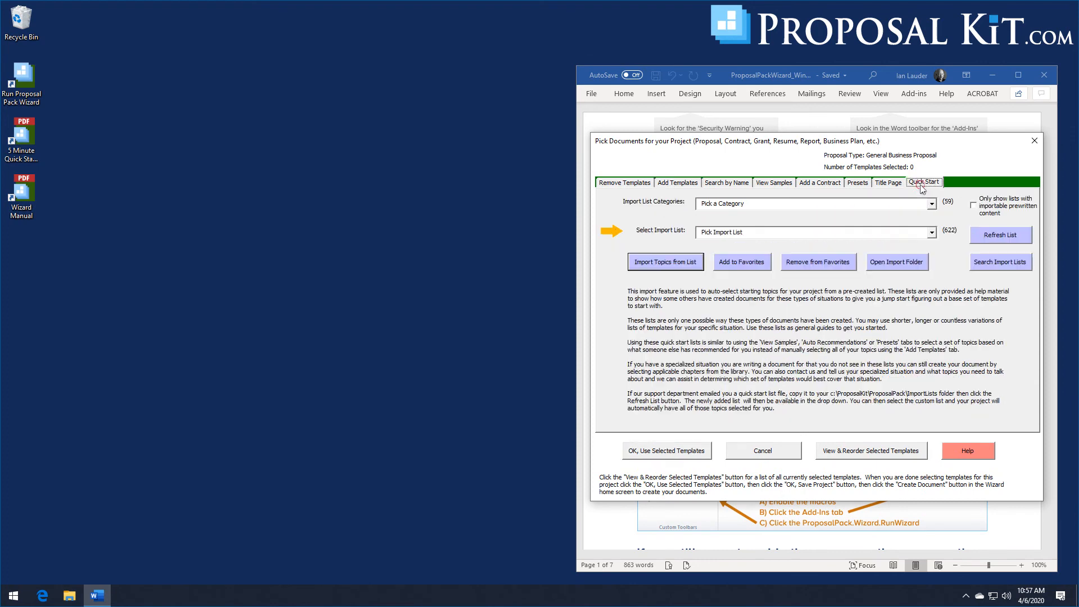
pyautogui.click(979, 267)
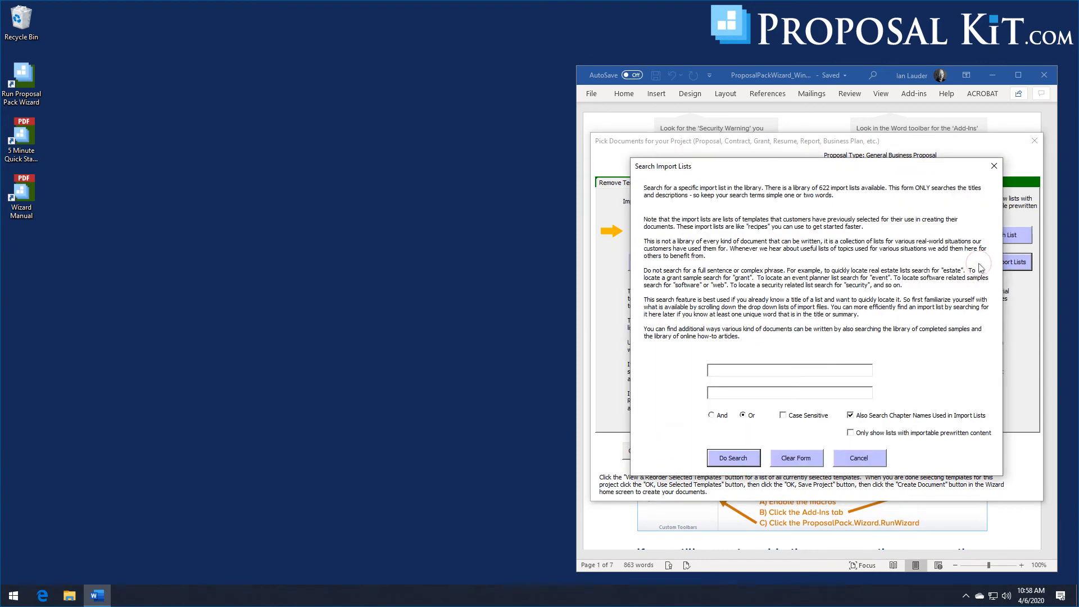
pyautogui.click(743, 369)
pyautogui.write('production')
pyautogui.click(728, 460)
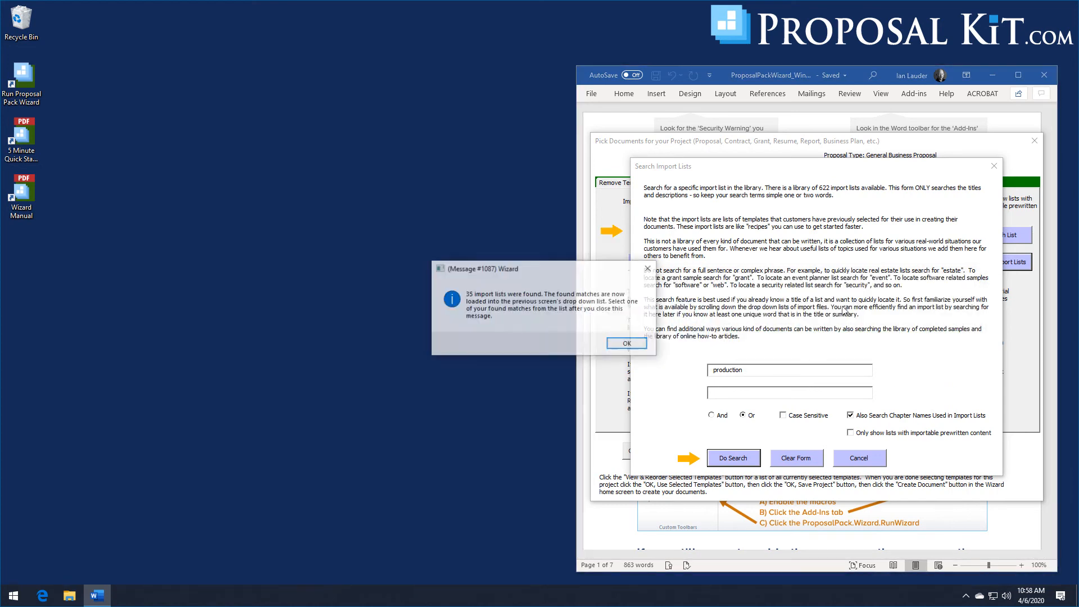
pyautogui.click(638, 348)
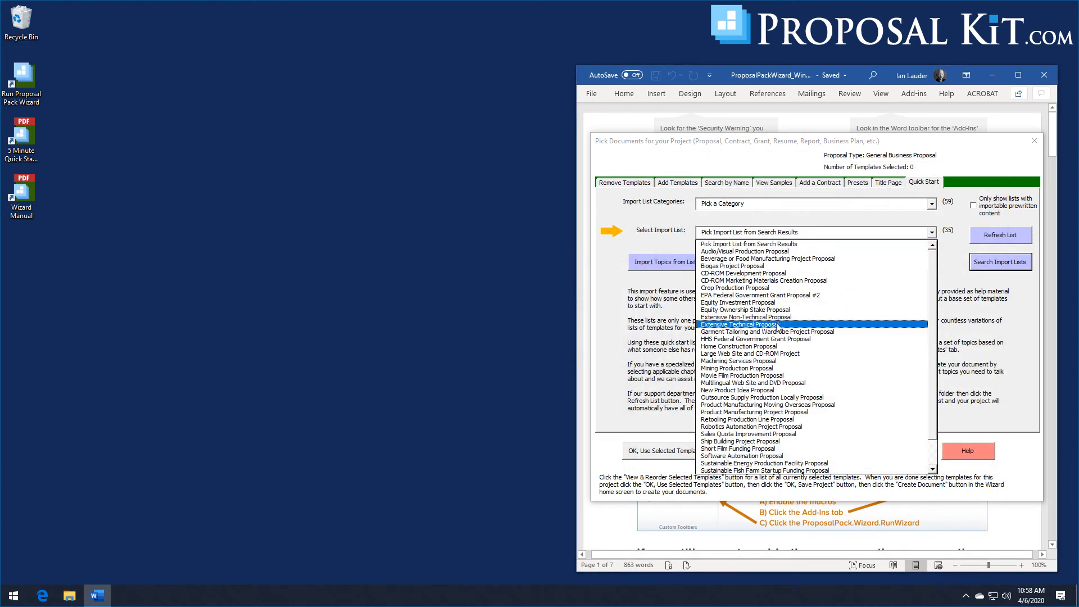
# Import the topics from the Retooling Production Line Proposal list and accept the selected templates in their given order
pyautogui.click(745, 420)
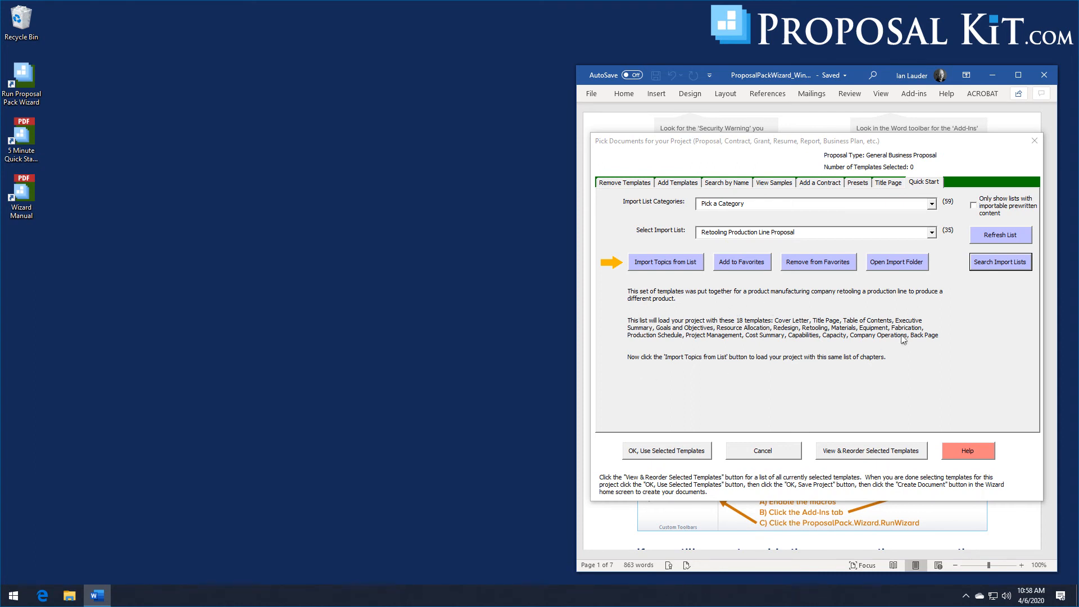
pyautogui.click(655, 263)
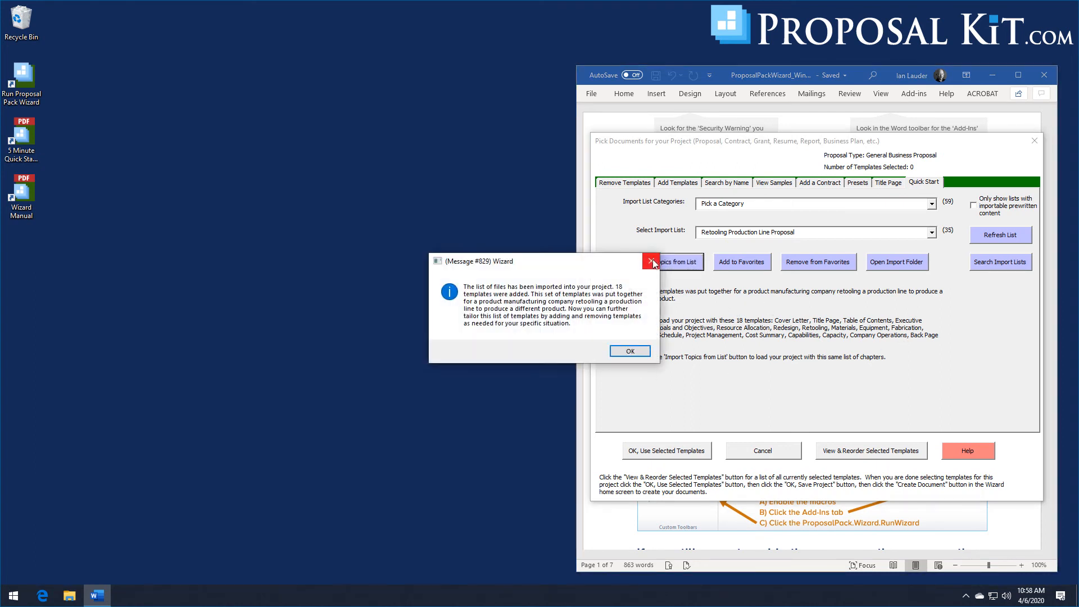
pyautogui.click(630, 354)
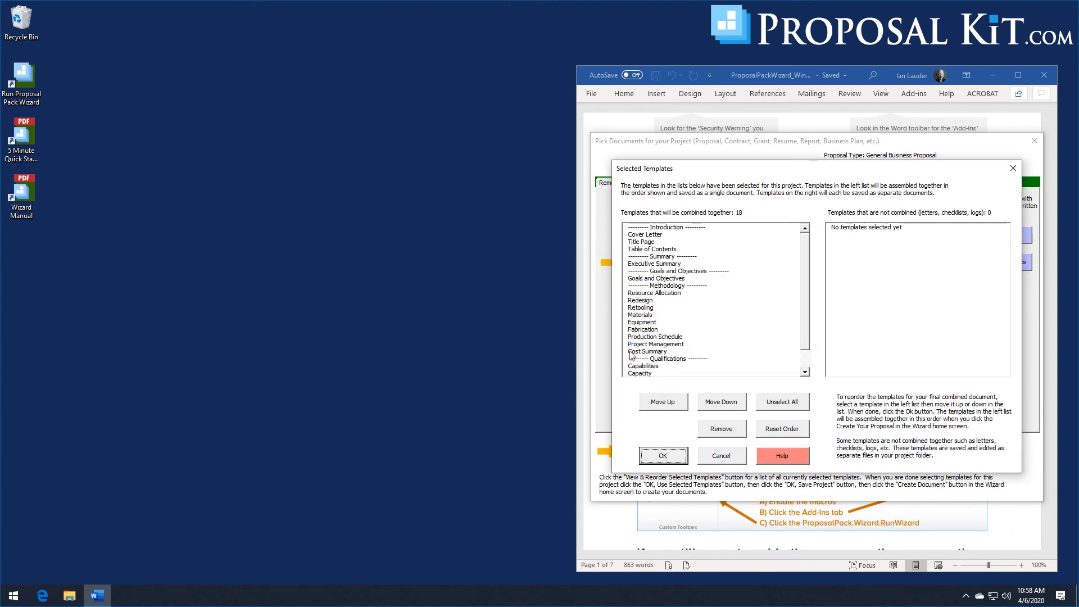
pyautogui.click(802, 254)
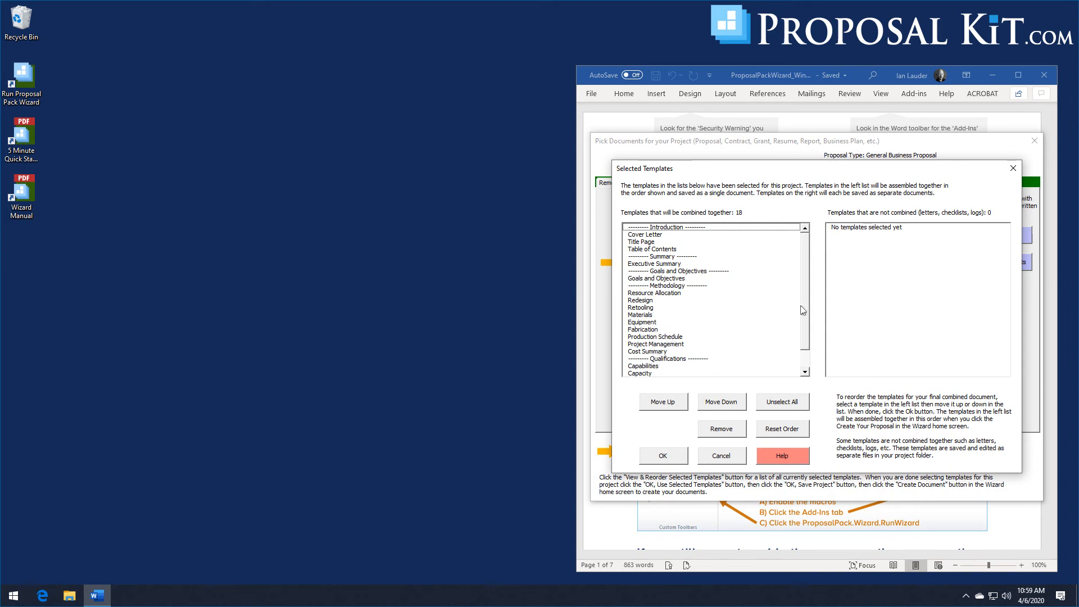
pyautogui.scroll(-1, 803, 310)
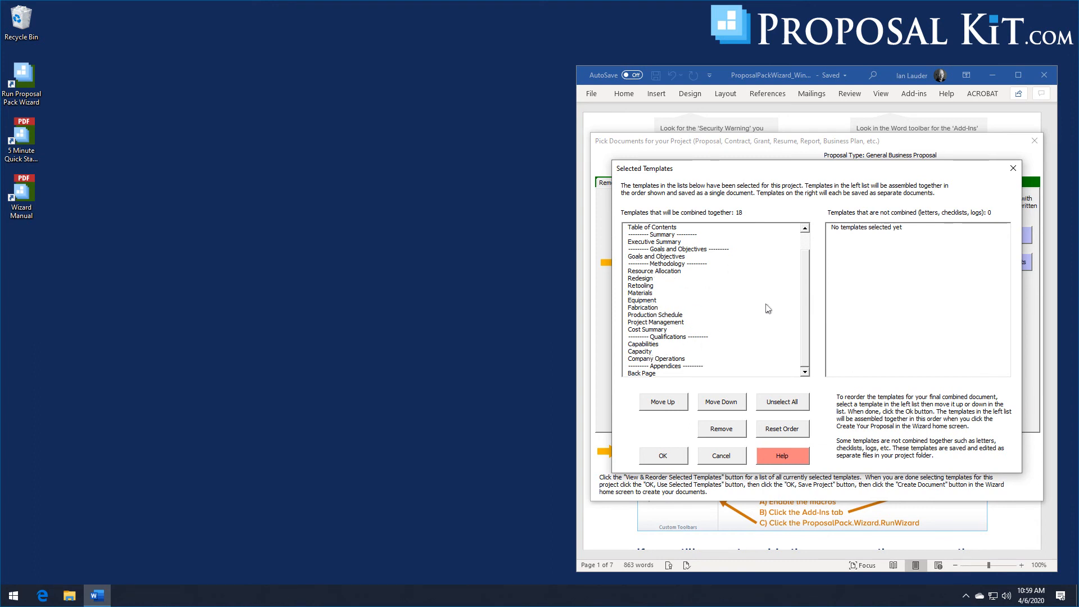
pyautogui.click(671, 452)
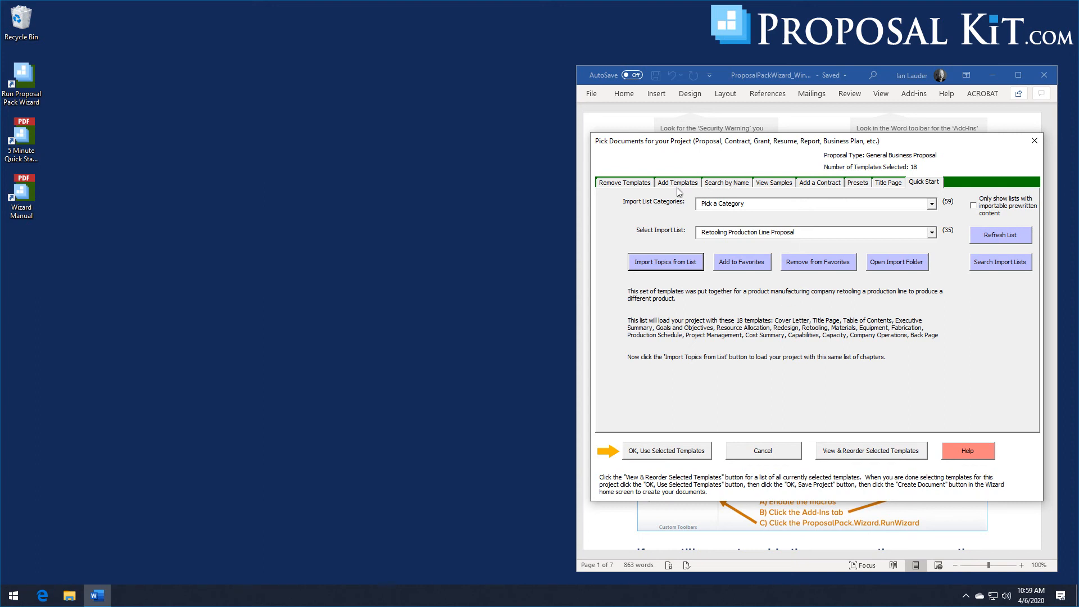
# Use the selected templates for the retooling project, save the project and build its documents
pyautogui.click(674, 456)
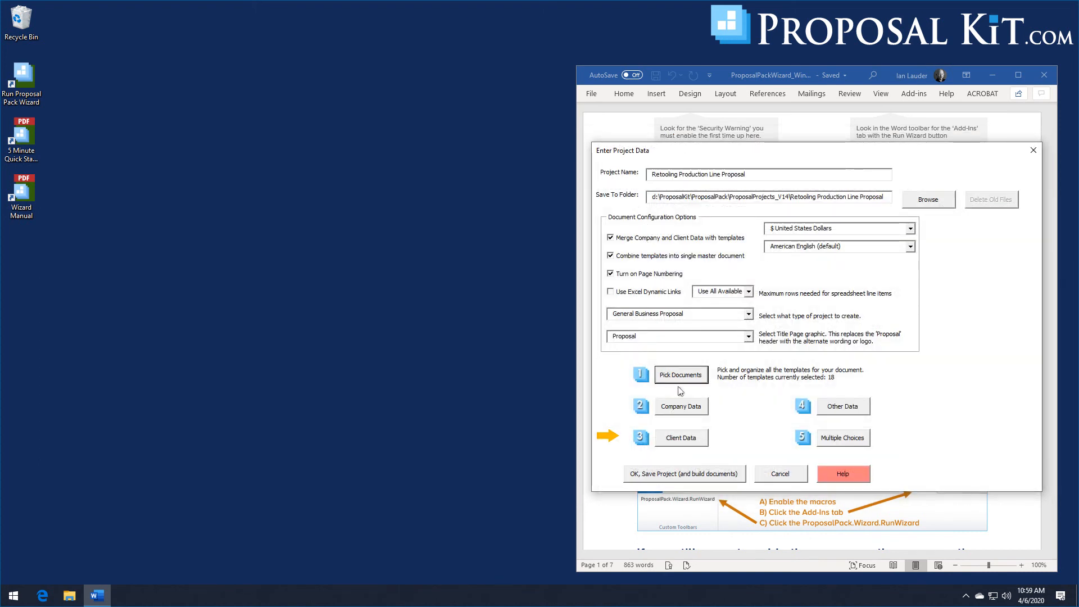
pyautogui.click(669, 479)
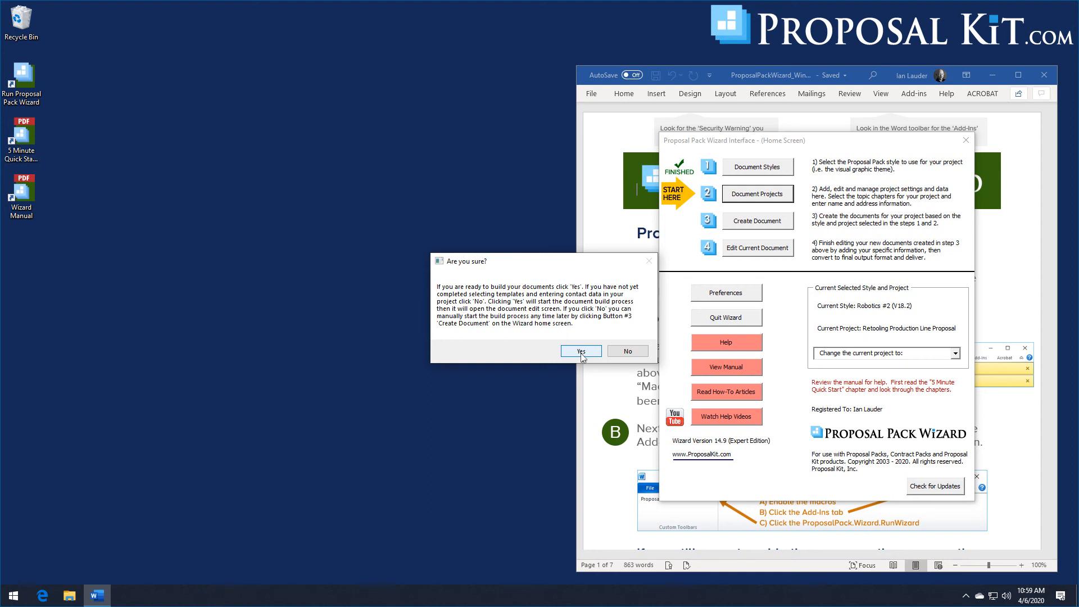
pyautogui.click(581, 353)
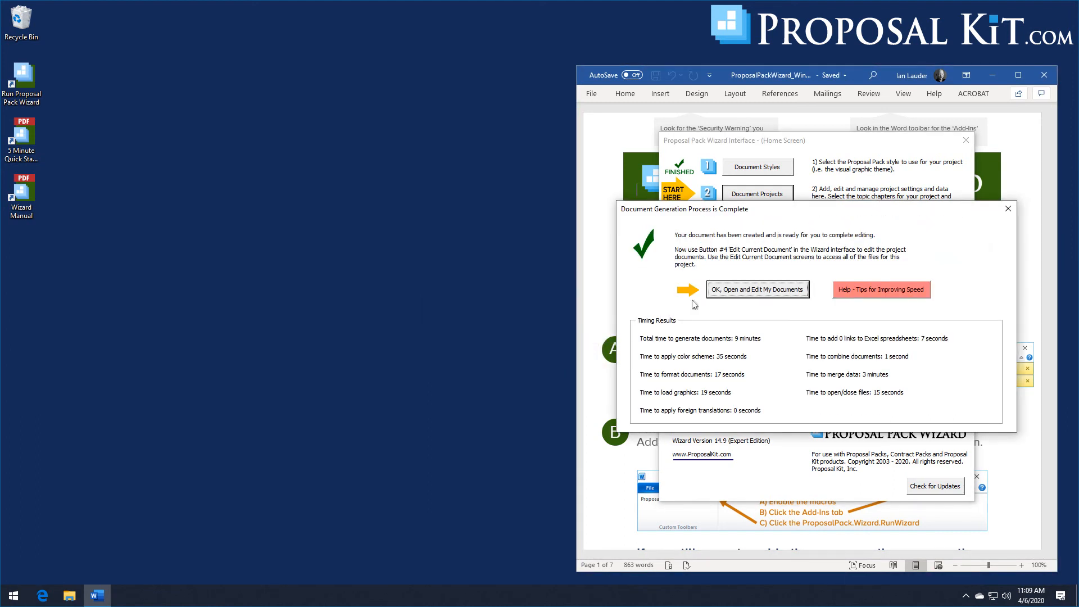
# Continue to editing the built project and open the retooling proposal's Combined Project Document in Word
pyautogui.click(726, 295)
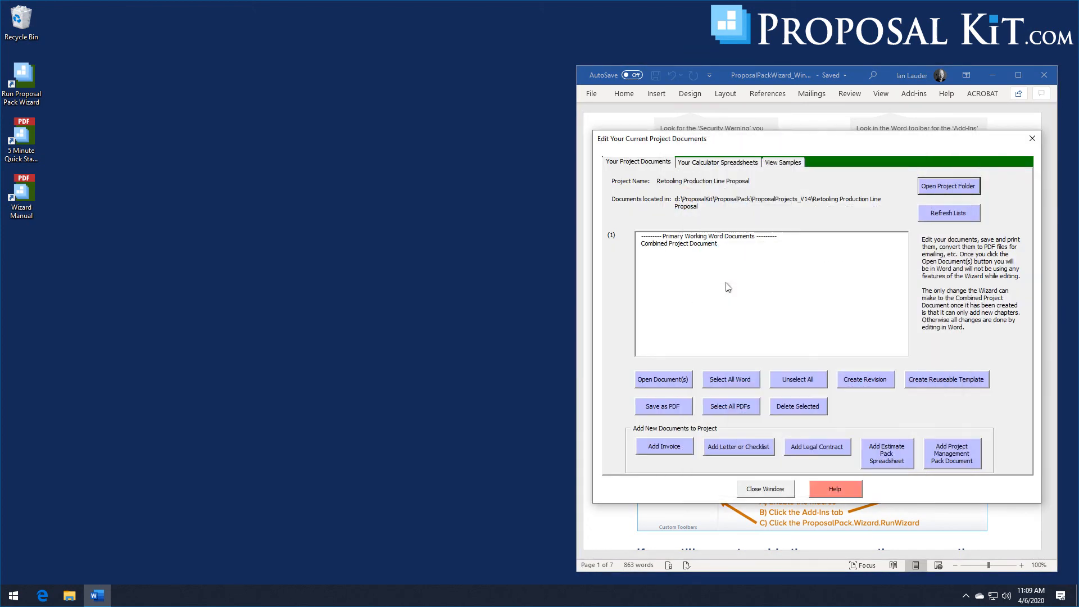
pyautogui.click(679, 244)
pyautogui.click(675, 381)
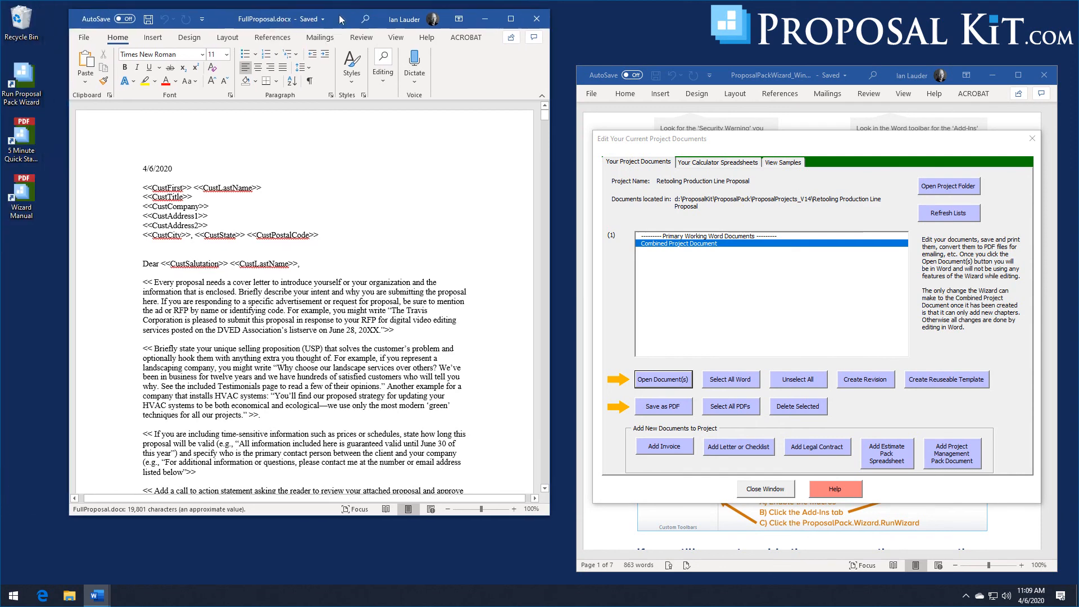
# Review the retooling proposal from the cover letter through the Goals and Objectives, Resource Allocation and Redesign chapters to the closing pages
pyautogui.moveTo(555, 112); pyautogui.dragTo(555, 153)
pyautogui.moveTo(554, 157); pyautogui.dragTo(547, 199)
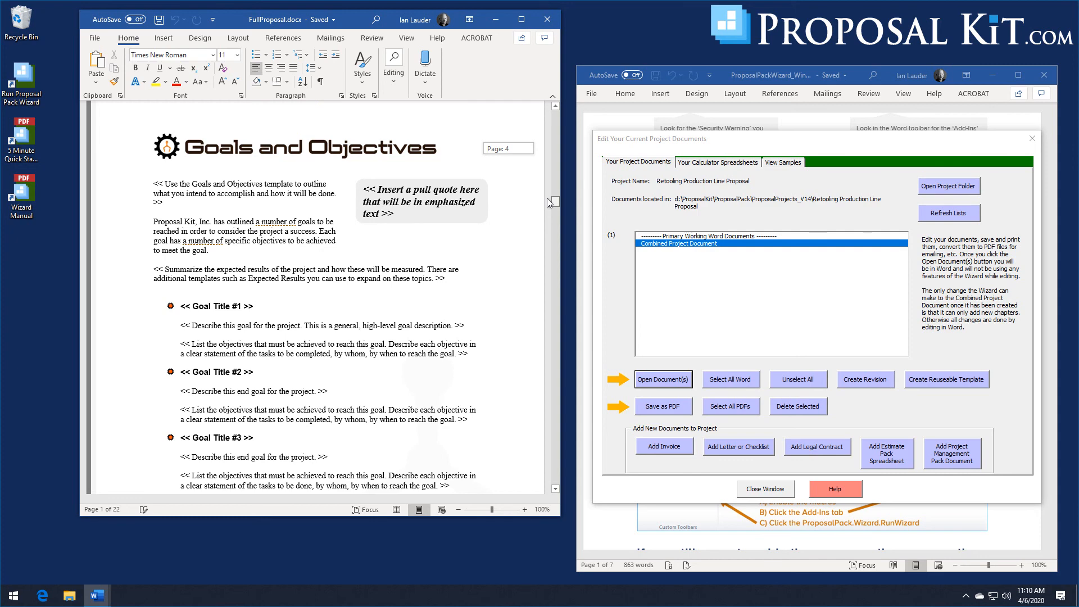
pyautogui.moveTo(547, 197); pyautogui.dragTo(548, 234)
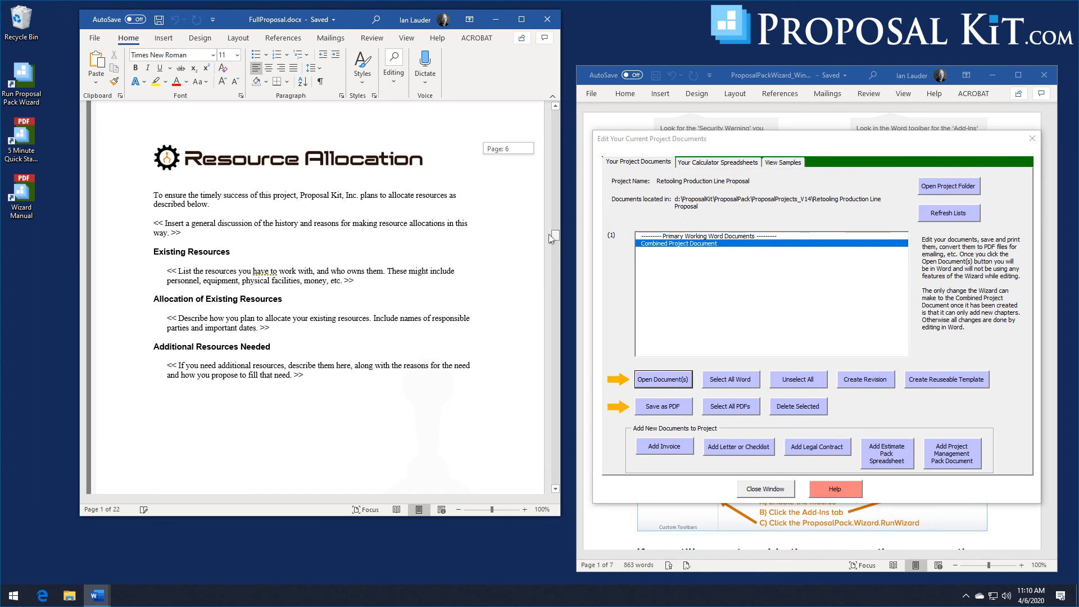
pyautogui.moveTo(548, 234); pyautogui.dragTo(552, 237)
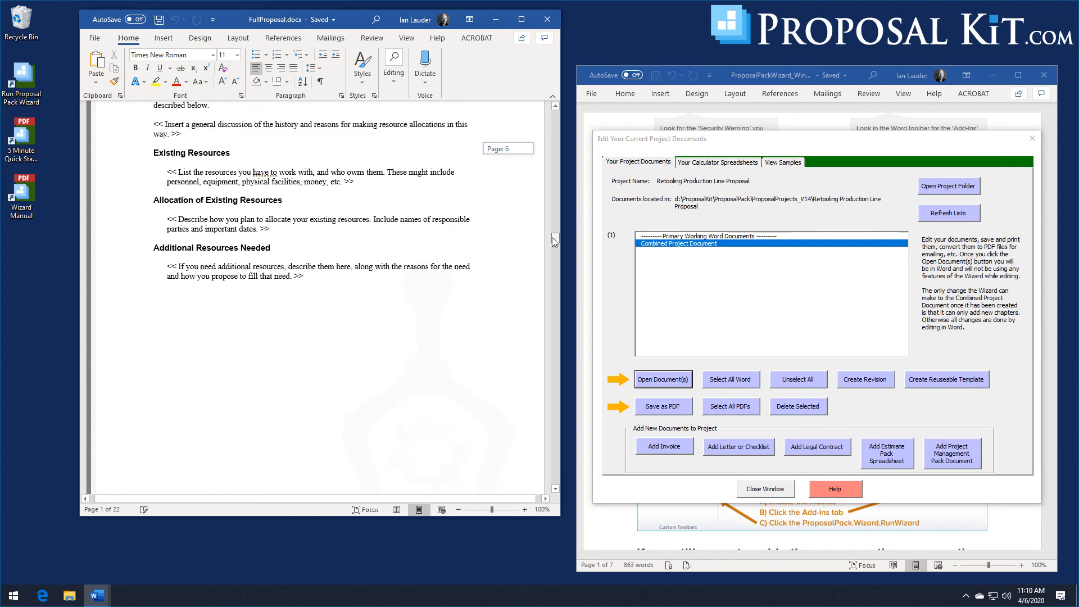
pyautogui.moveTo(552, 237); pyautogui.dragTo(552, 243)
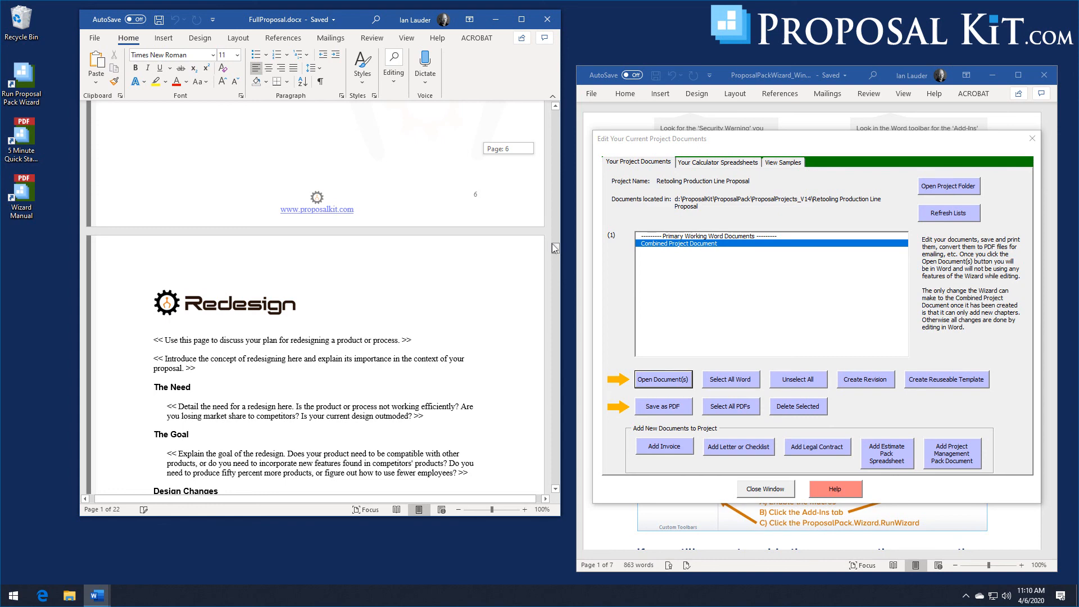
pyautogui.moveTo(553, 244); pyautogui.dragTo(555, 253)
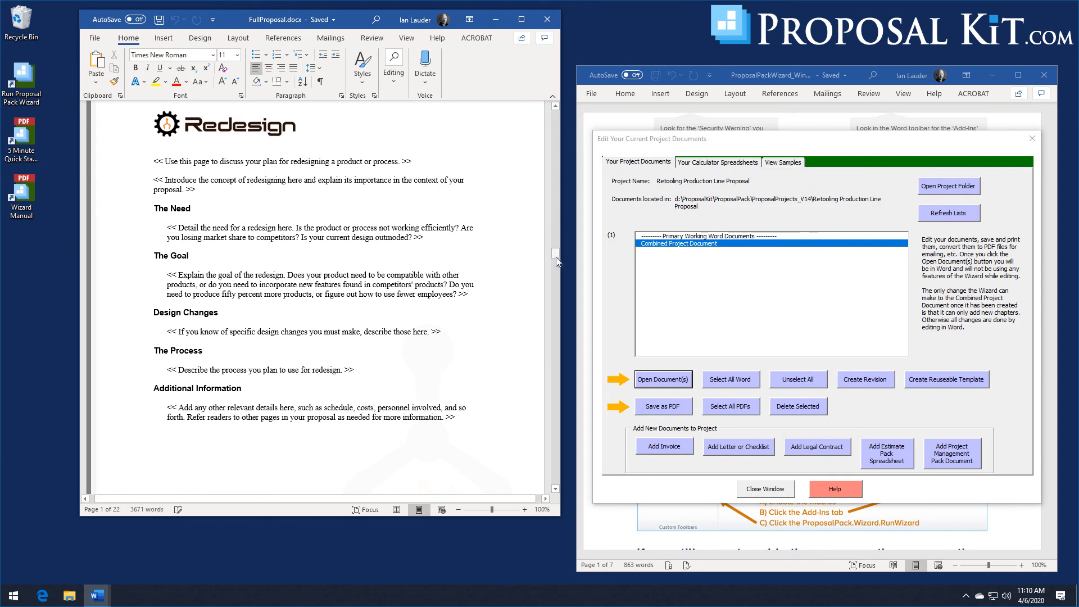
pyautogui.moveTo(556, 256); pyautogui.dragTo(562, 471)
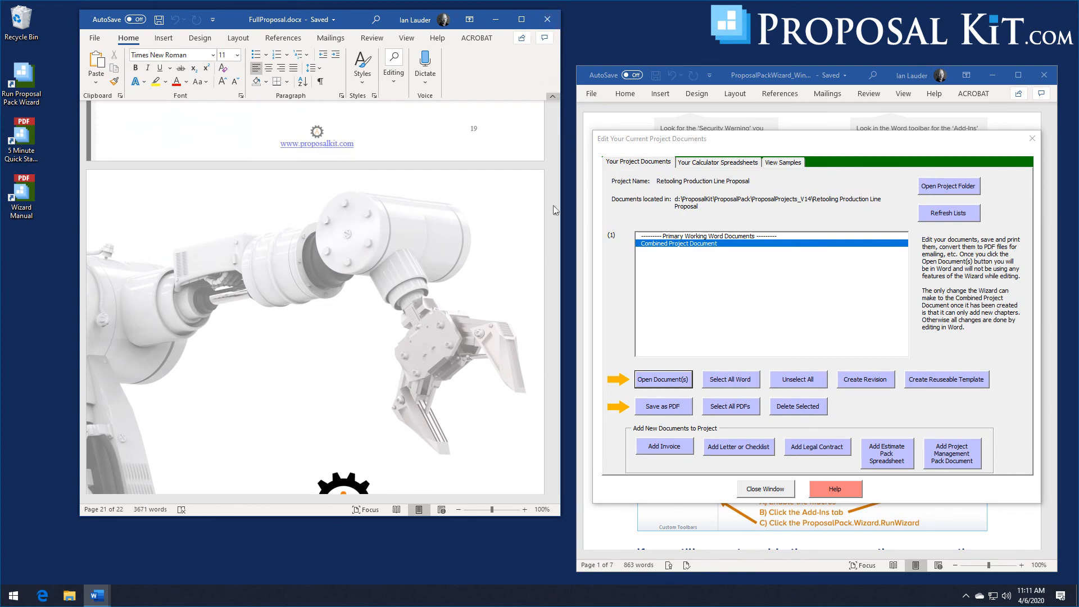
# Return to the Table of Contents and examine its chapter list from Executive Summary to Company Operations
pyautogui.moveTo(555, 474); pyautogui.dragTo(563, 151)
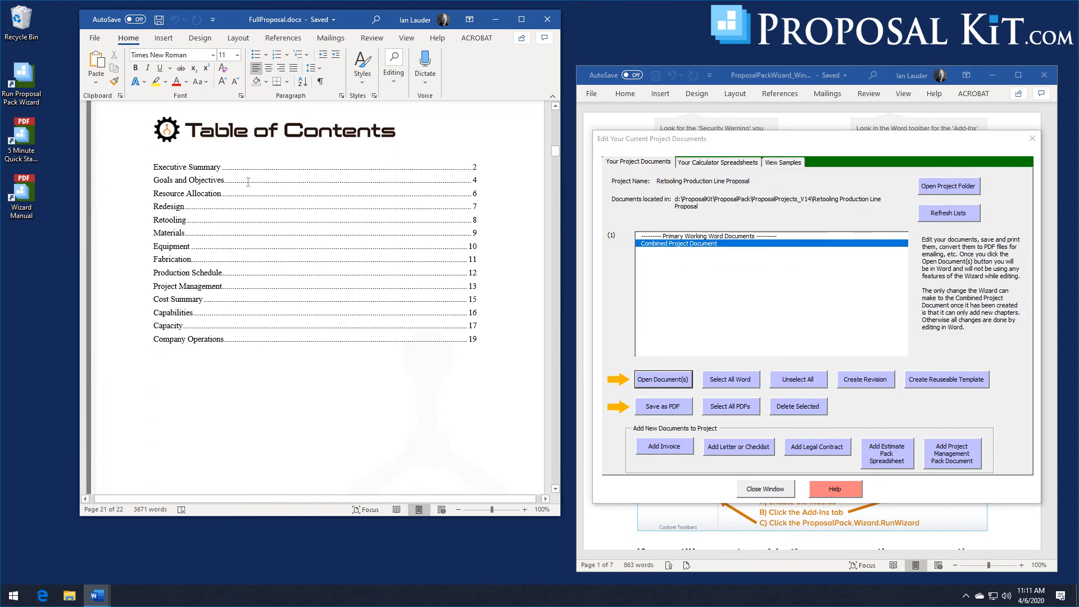
pyautogui.click(151, 155)
pyautogui.moveTo(148, 164); pyautogui.dragTo(168, 351)
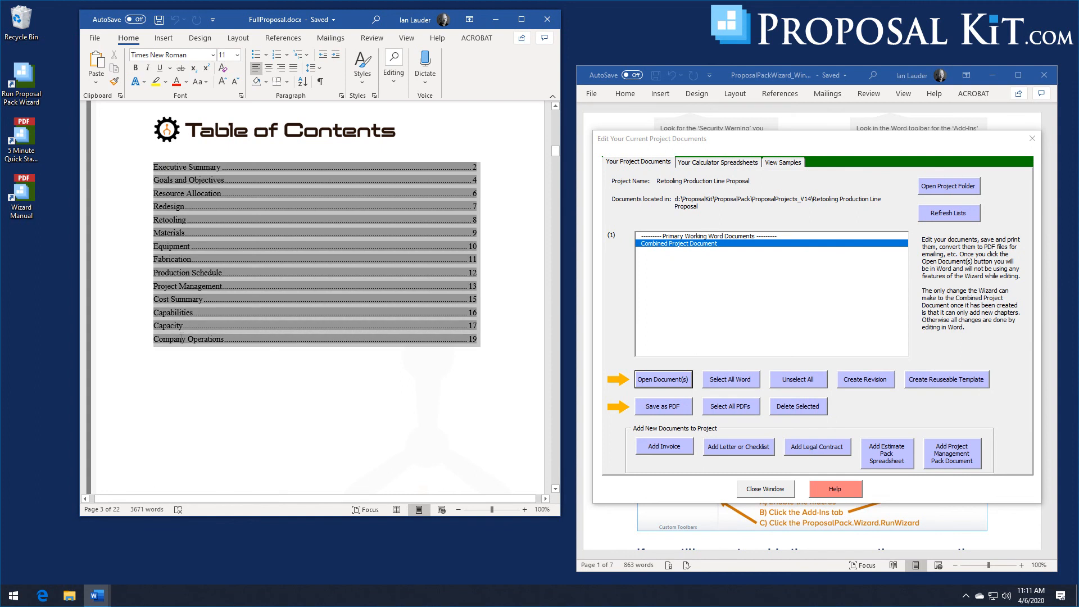
pyautogui.click(200, 398)
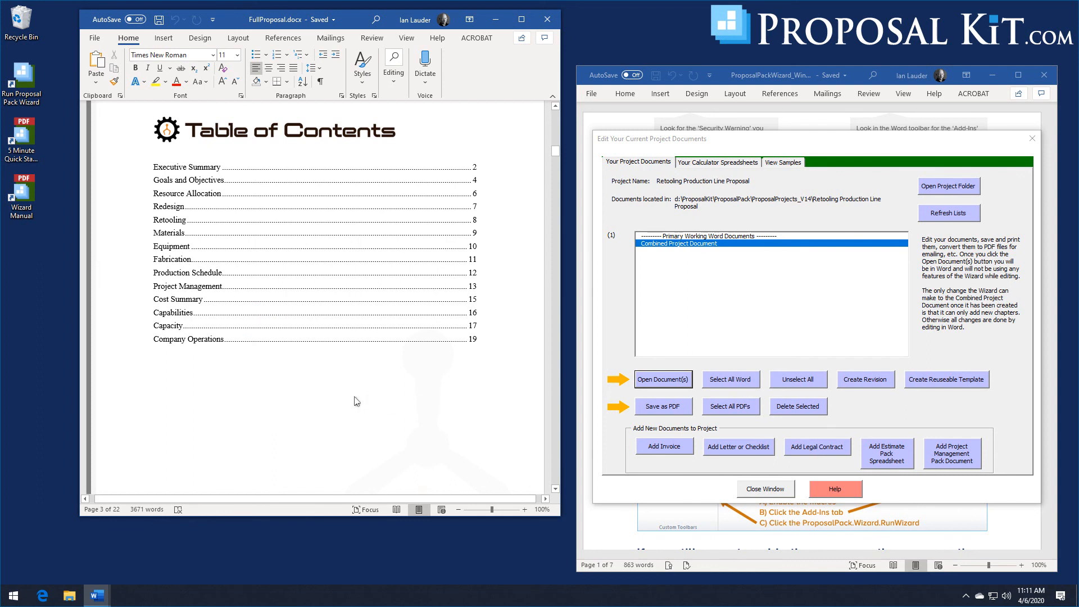
pyautogui.scroll(1, 367, 402)
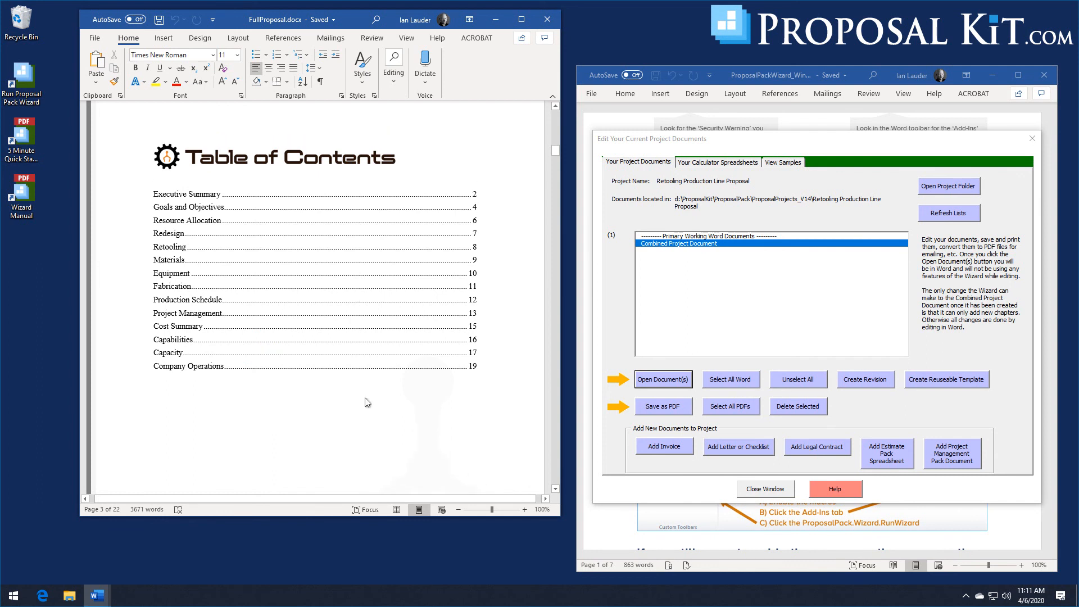